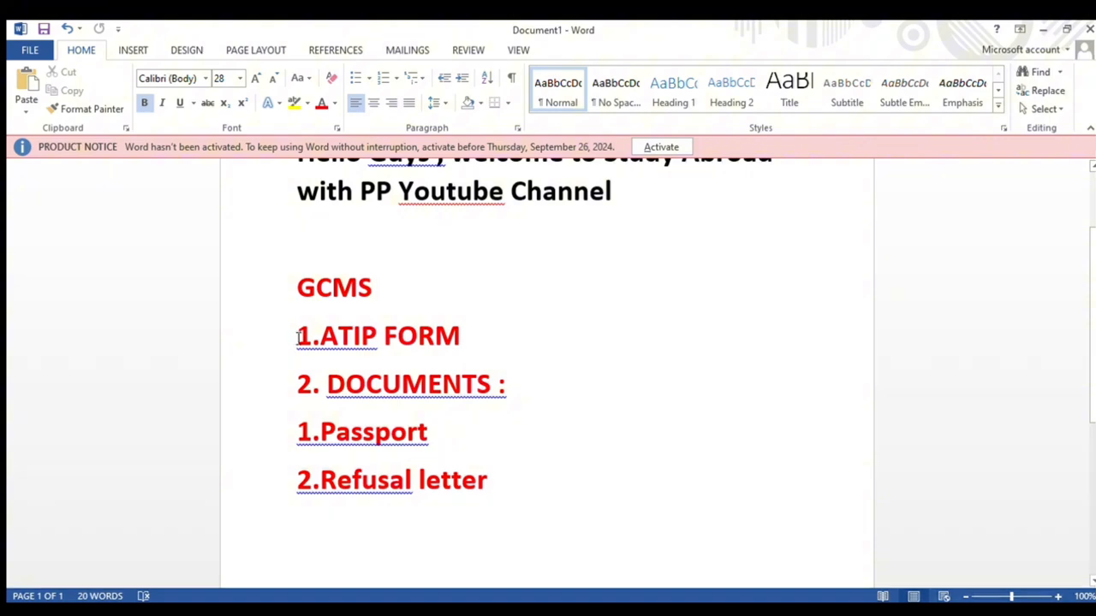
# Step: Highlight the Word checklist items: ATIP form, documents, passport and refusal letter
pyautogui.moveTo(299, 334); pyautogui.dragTo(450, 346)
pyautogui.moveTo(373, 389); pyautogui.dragTo(440, 412)
pyautogui.click(501, 440)
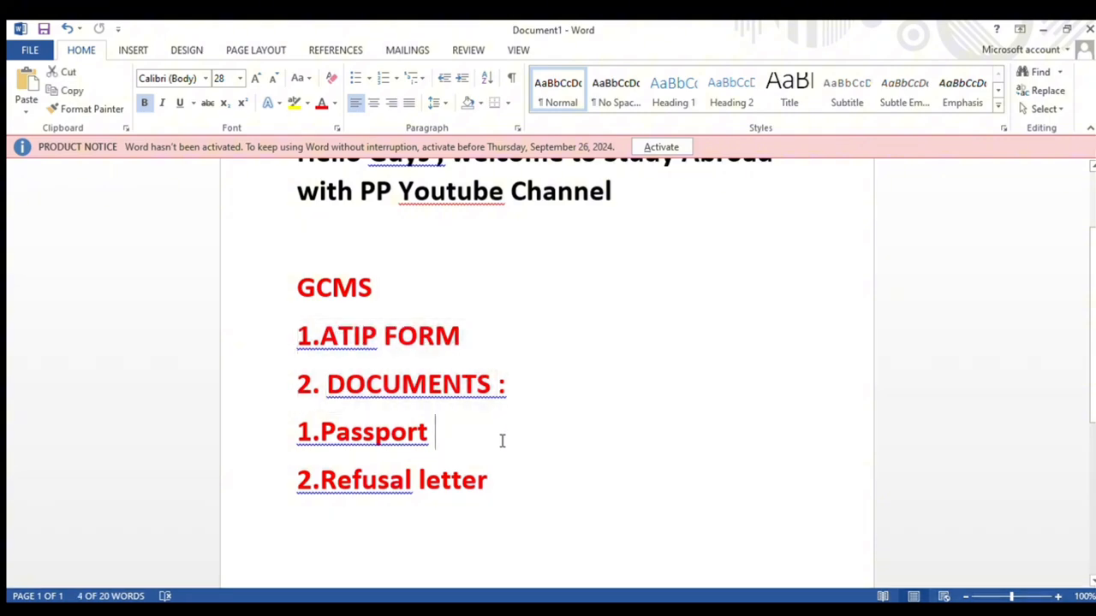
pyautogui.moveTo(298, 432); pyautogui.dragTo(458, 437)
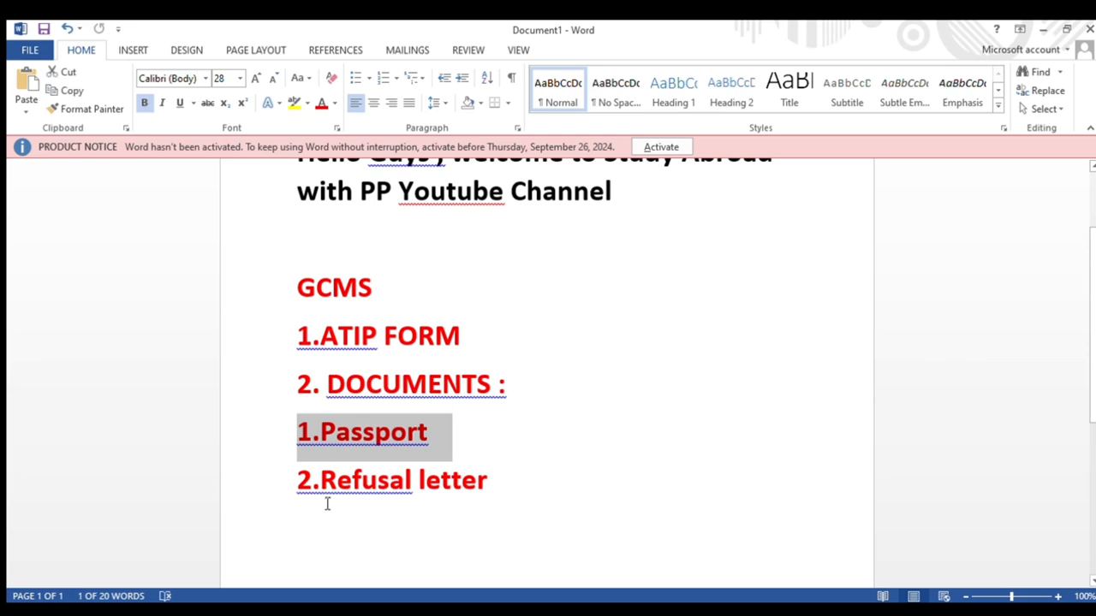
pyautogui.moveTo(298, 482); pyautogui.dragTo(506, 502)
pyautogui.click(565, 499)
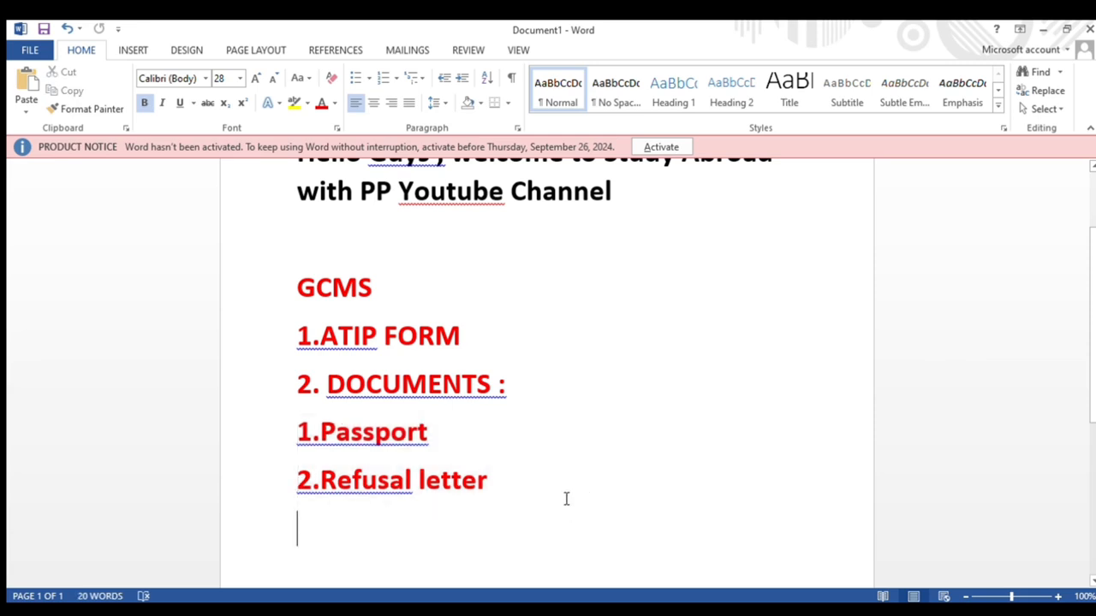
# Step: Re-highlight the ATIP FORM item and switch to the Chrome ATIP search results
pyautogui.scroll(3, 399, 363)
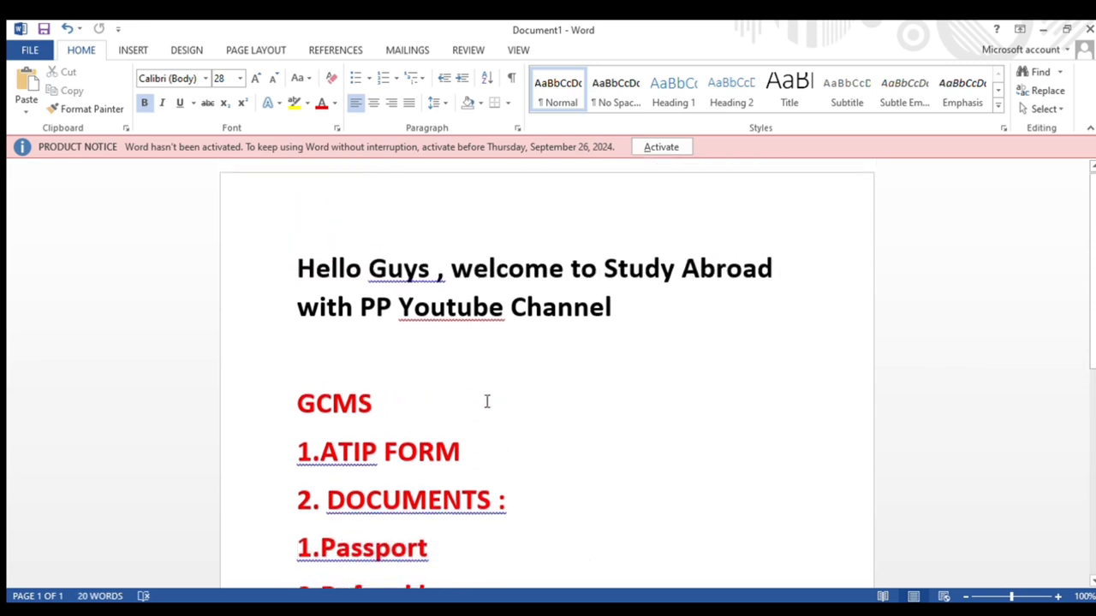
pyautogui.scroll(-4, 486, 402)
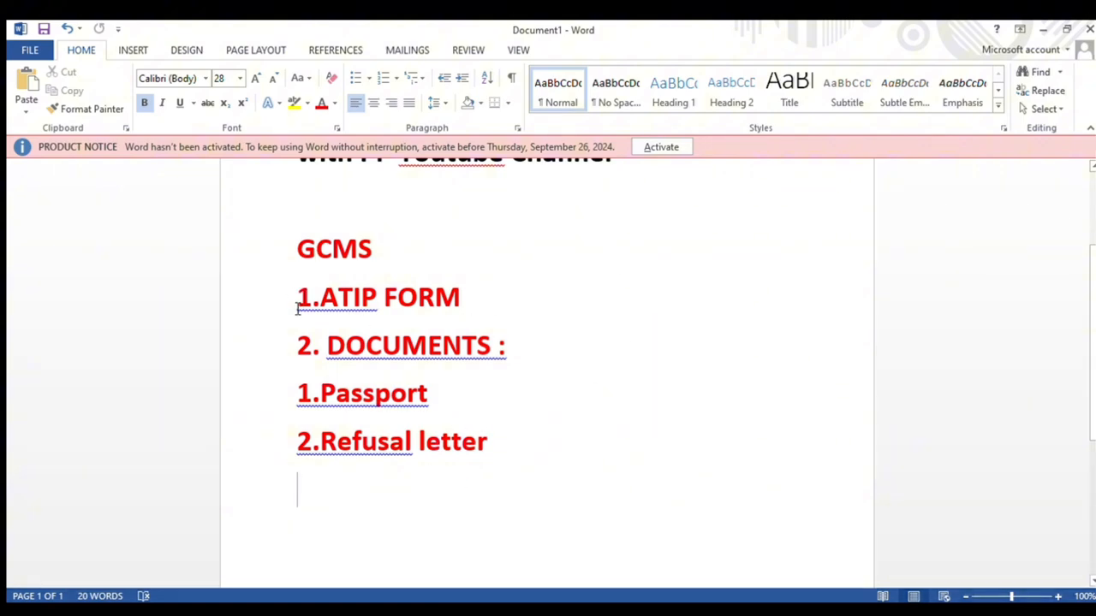
pyautogui.moveTo(298, 297); pyautogui.dragTo(467, 299)
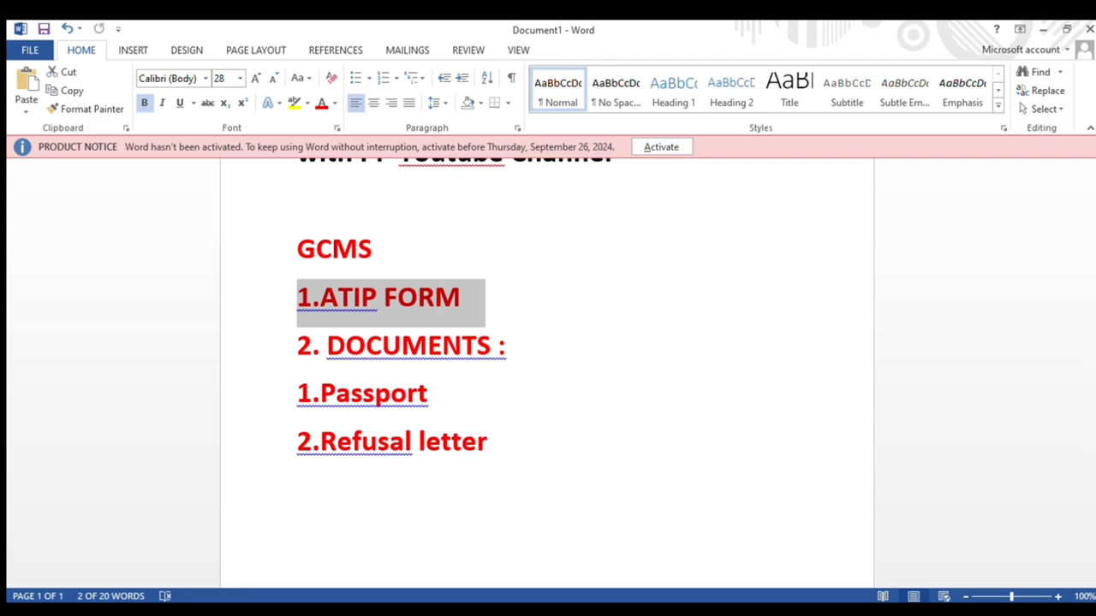
pyautogui.click(402, 611)
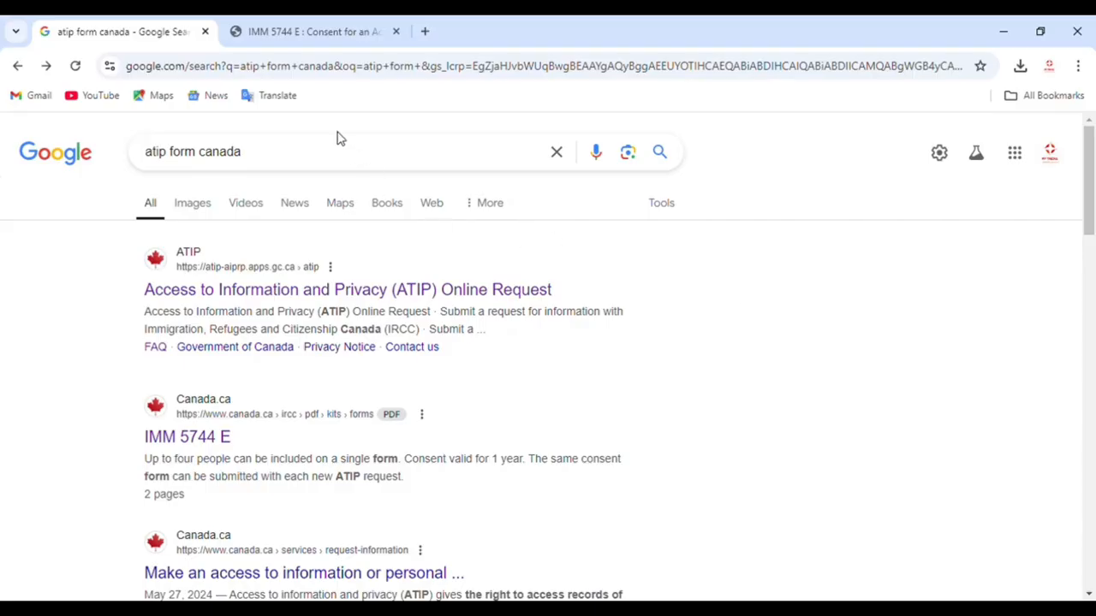
# Step: Search Google for 'atip consent form' and open the IMM 5744 E result
pyautogui.click(276, 150)
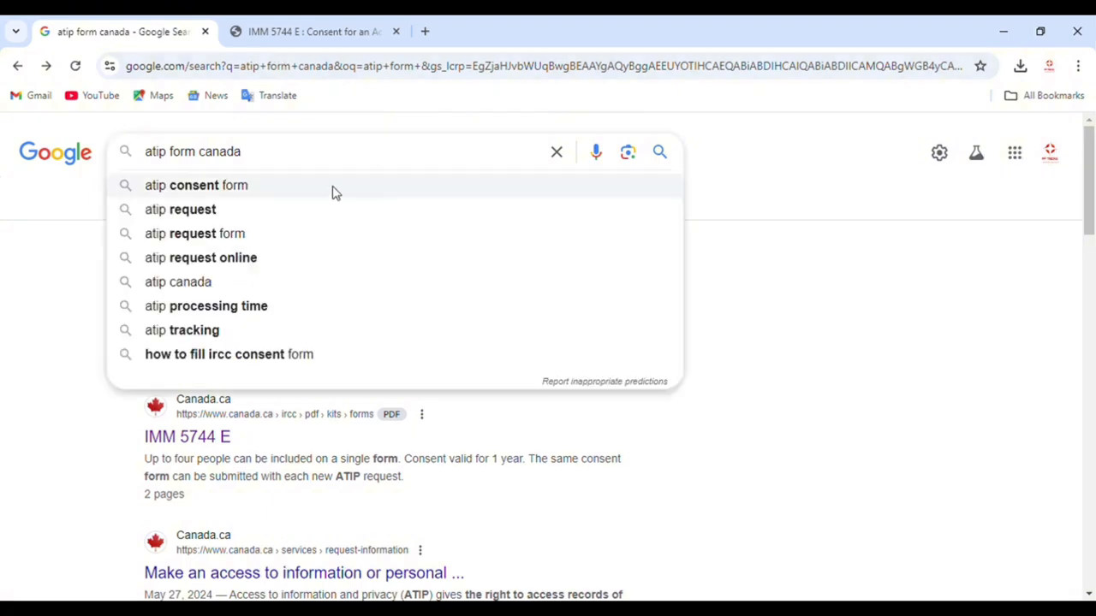
pyautogui.click(333, 190)
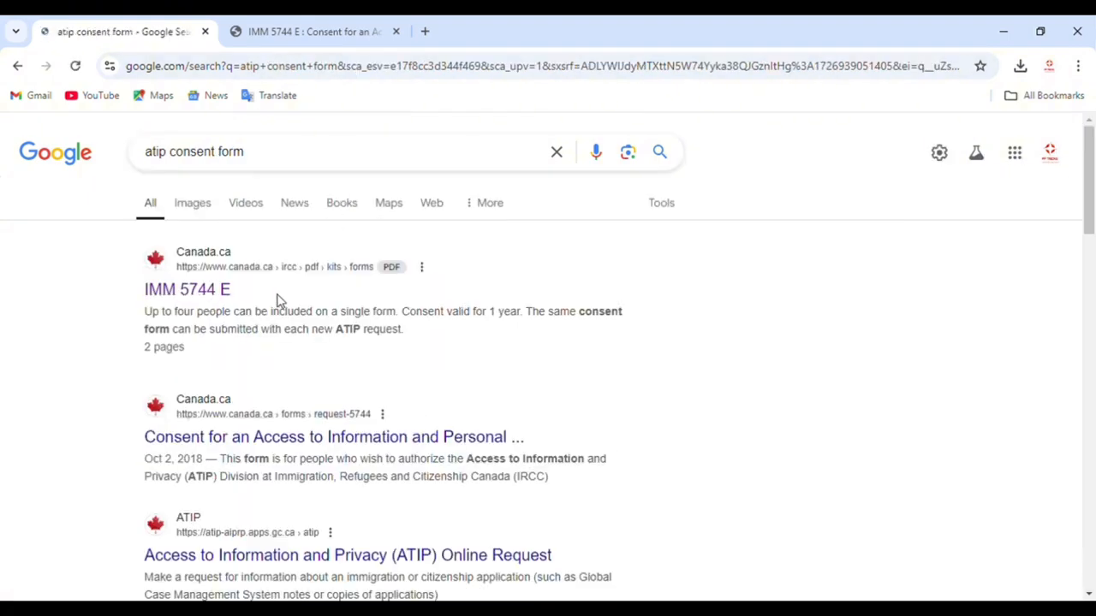
pyautogui.moveTo(233, 295); pyautogui.dragTo(171, 293)
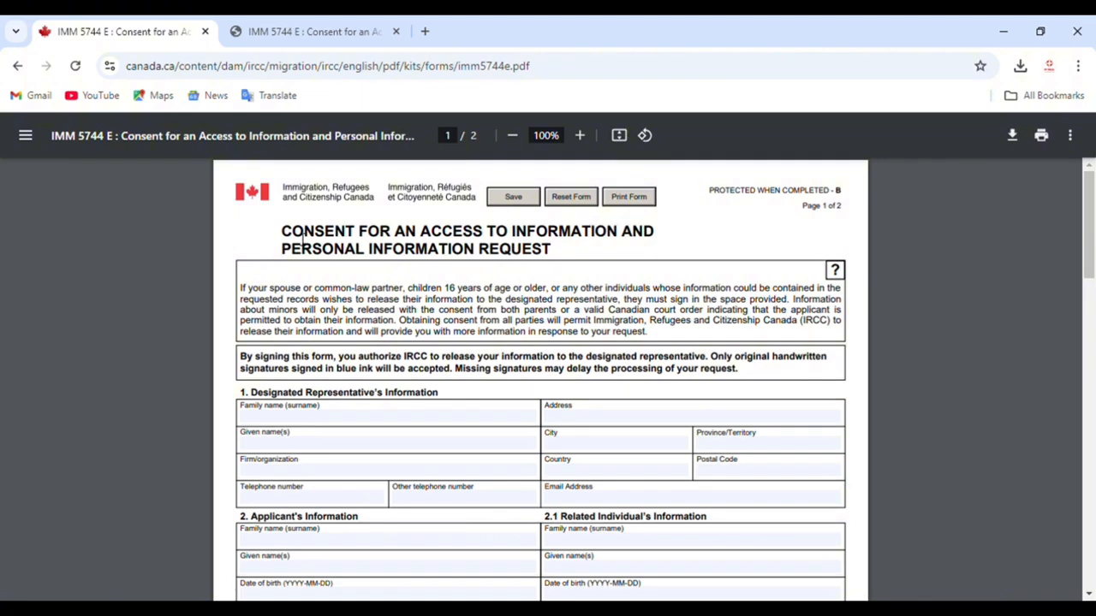
# Step: Enter the designated representative's family and given names in section 1
pyautogui.moveTo(302, 239); pyautogui.dragTo(530, 267)
pyautogui.click(541, 318)
pyautogui.scroll(-1, 541, 318)
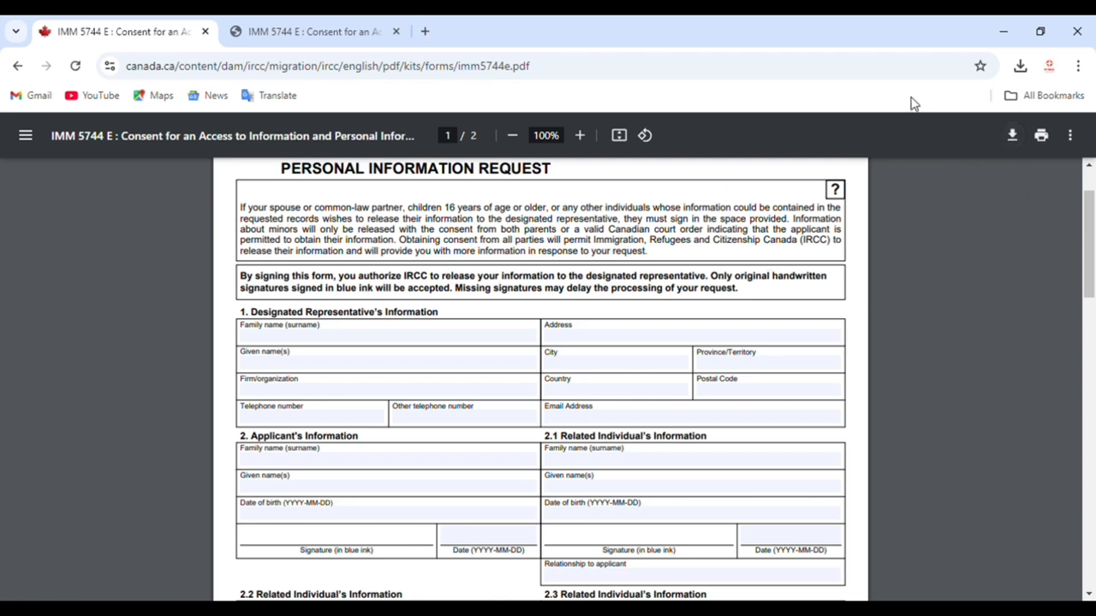
pyautogui.click(312, 344)
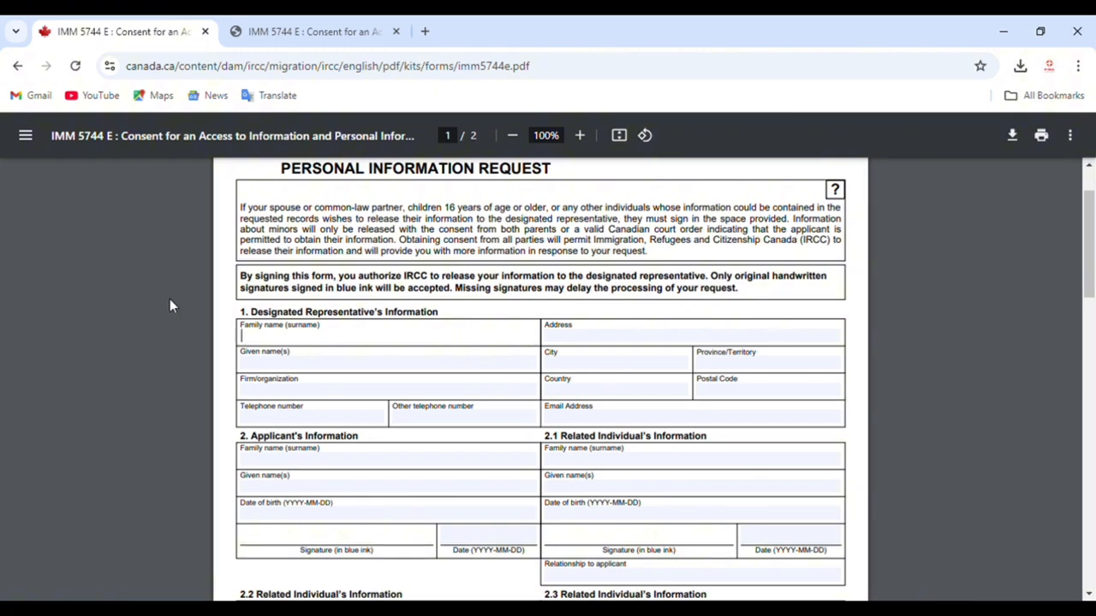
pyautogui.moveTo(306, 314); pyautogui.dragTo(430, 322)
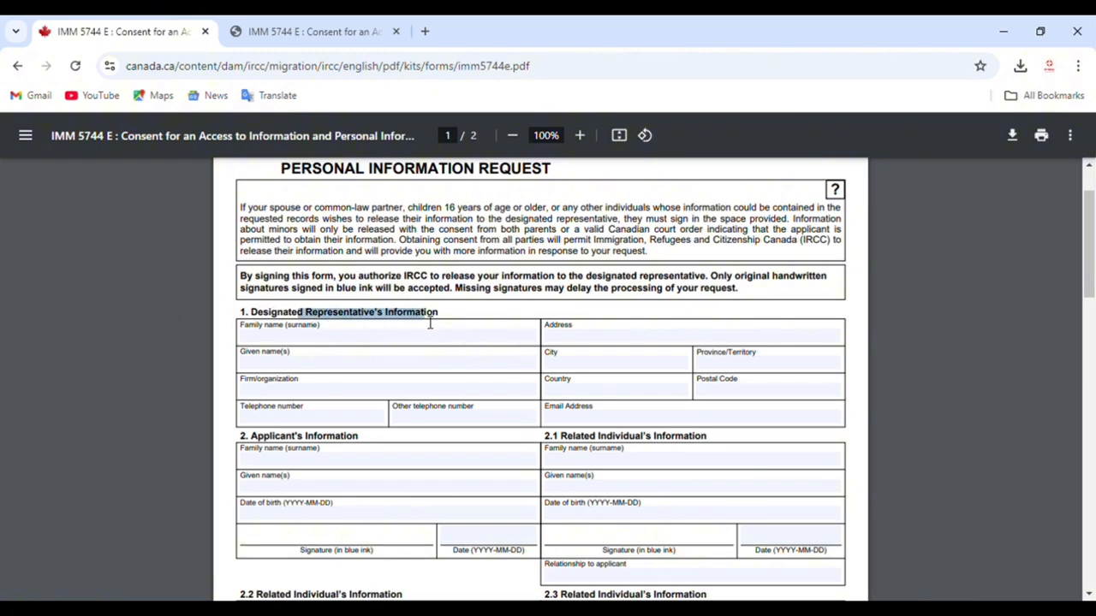
pyautogui.click(399, 339)
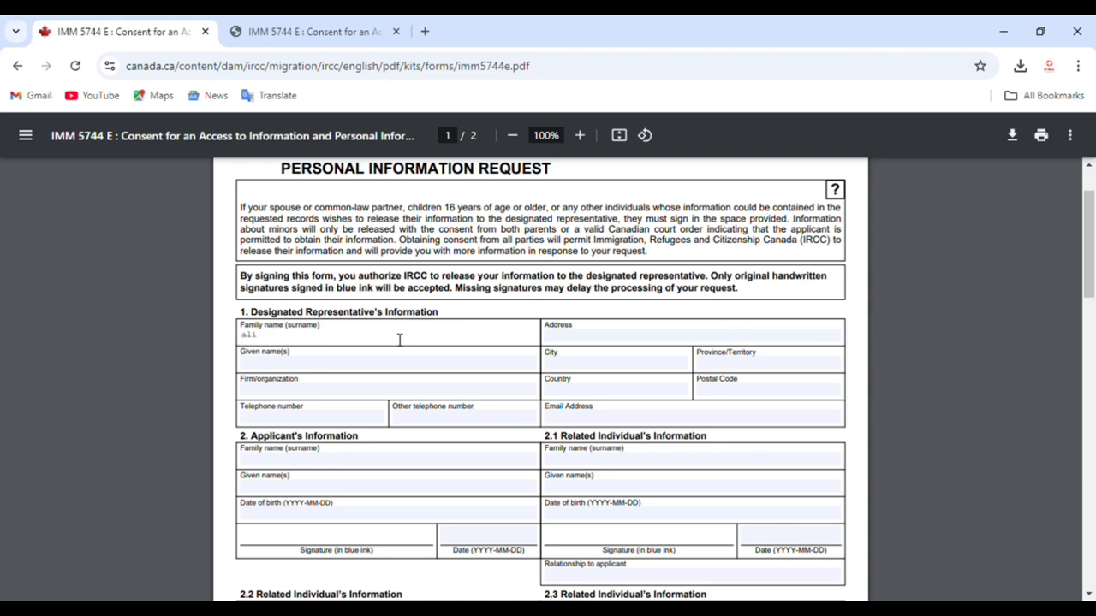
pyautogui.click(339, 365)
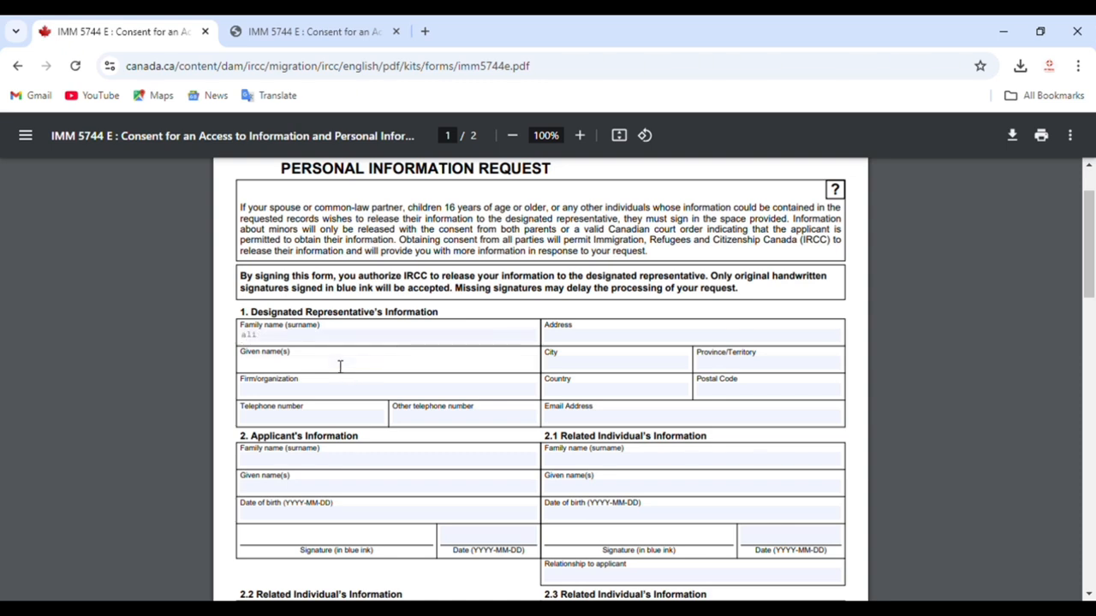
pyautogui.write('kodor')
# Step: Fill in the representative's address, city, organization, country and postal code
pyautogui.click(576, 343)
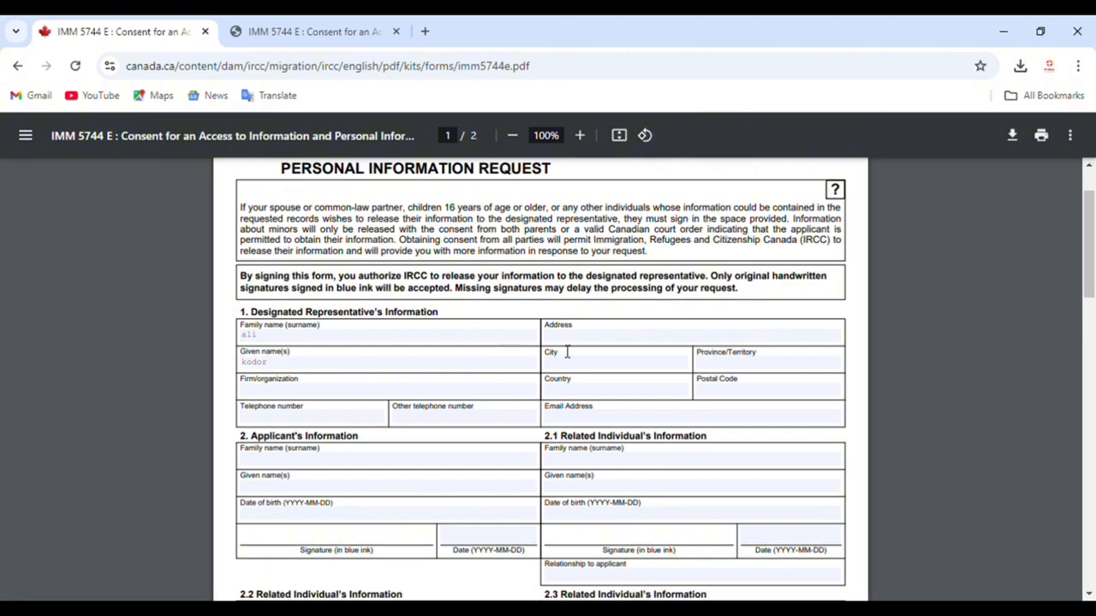
pyautogui.click(565, 364)
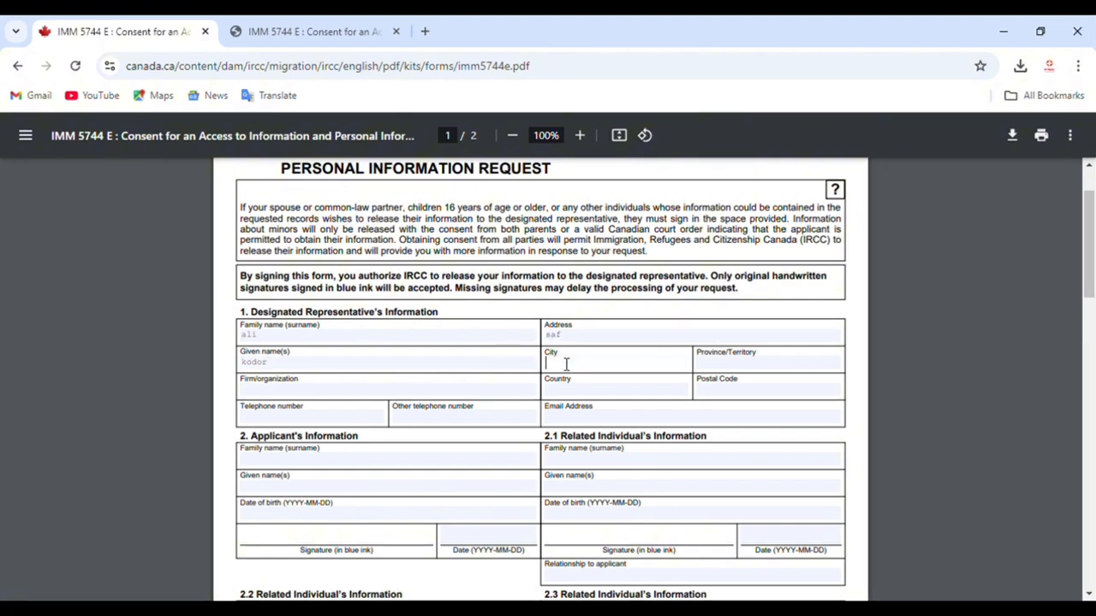
pyautogui.write('dfdf')
pyautogui.click(383, 392)
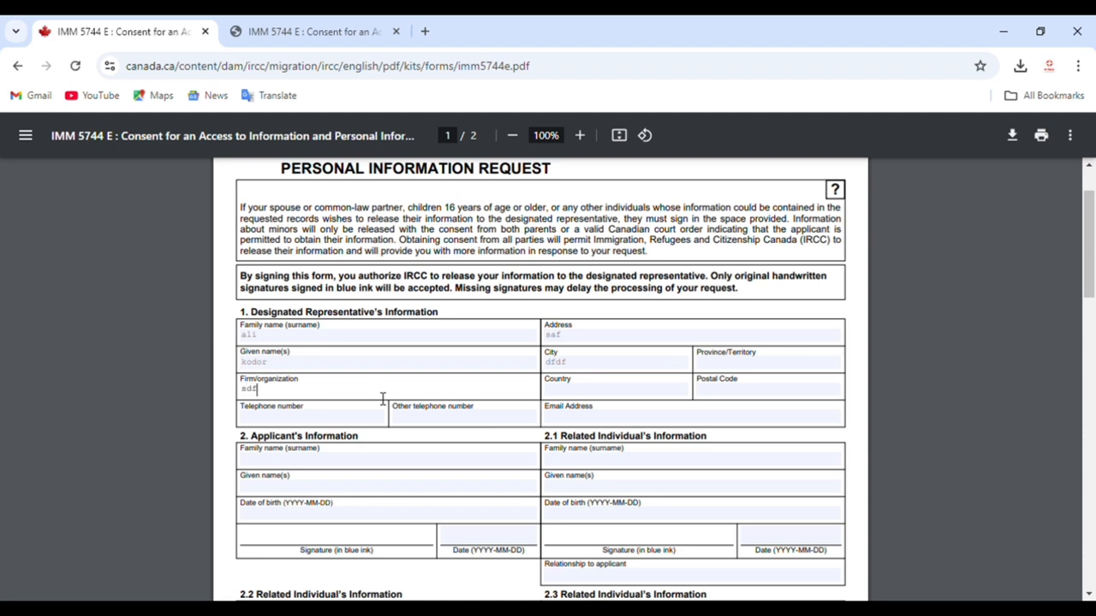
pyautogui.click(616, 392)
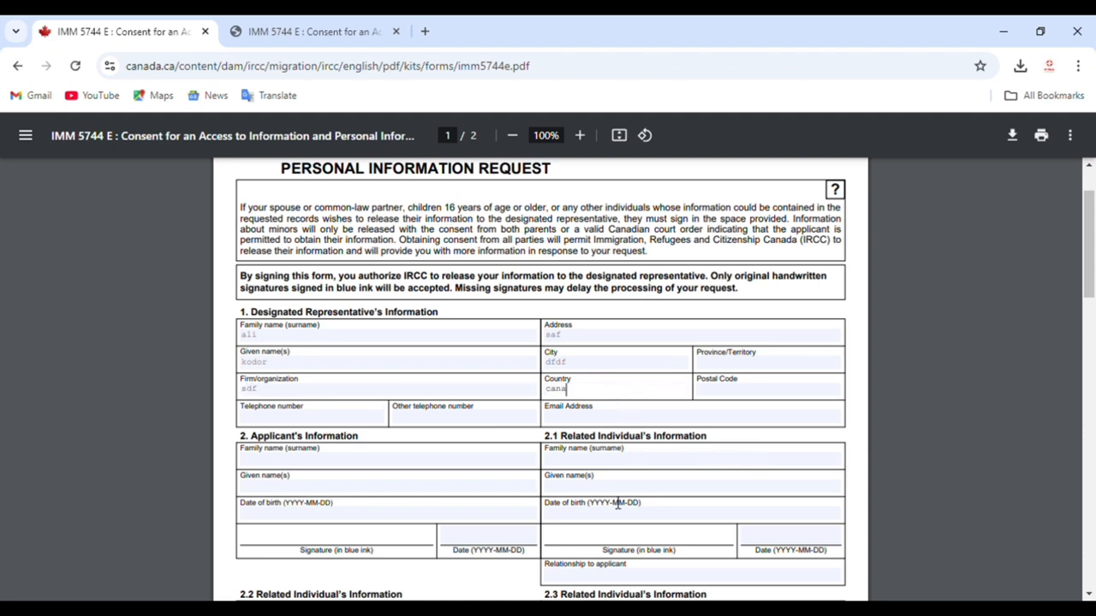
pyautogui.click(750, 394)
pyautogui.write('dfdg')
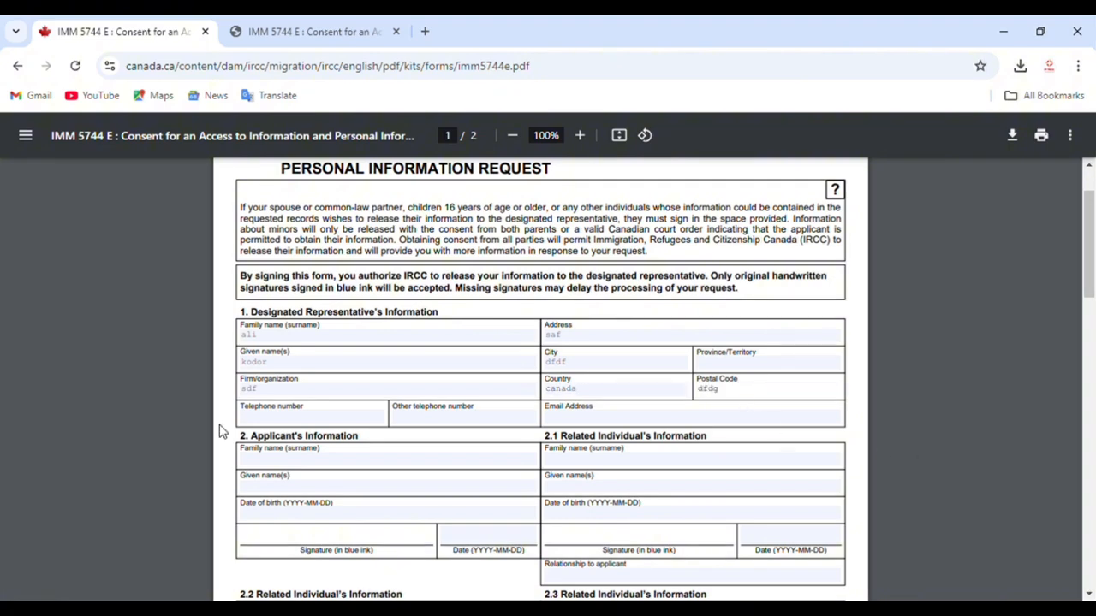
# Step: Fill in the representative's telephone number and e-mail address
pyautogui.click(284, 420)
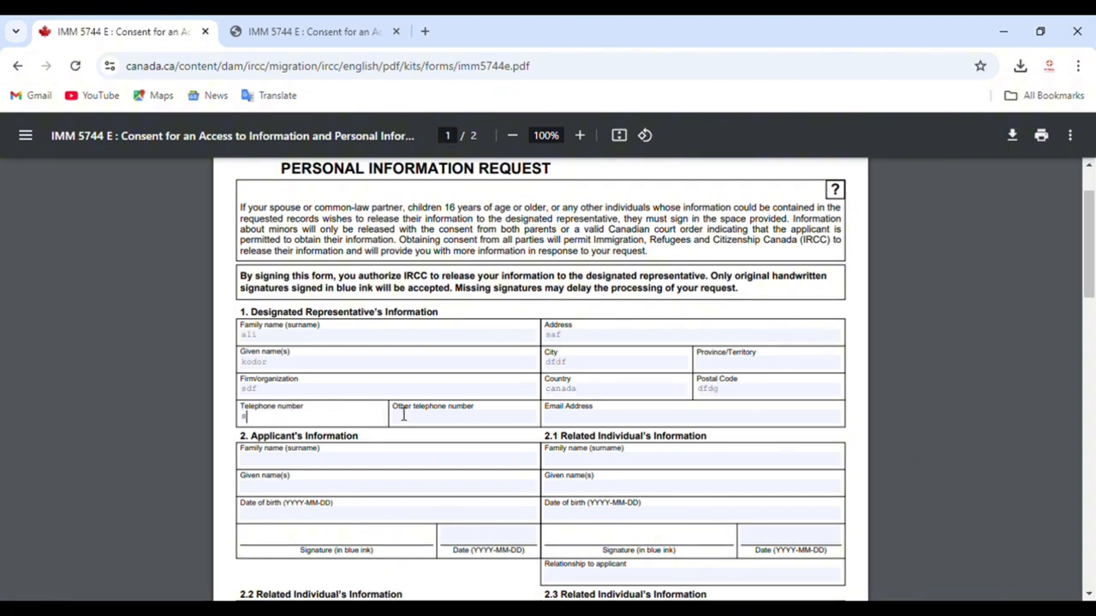
pyautogui.click(628, 420)
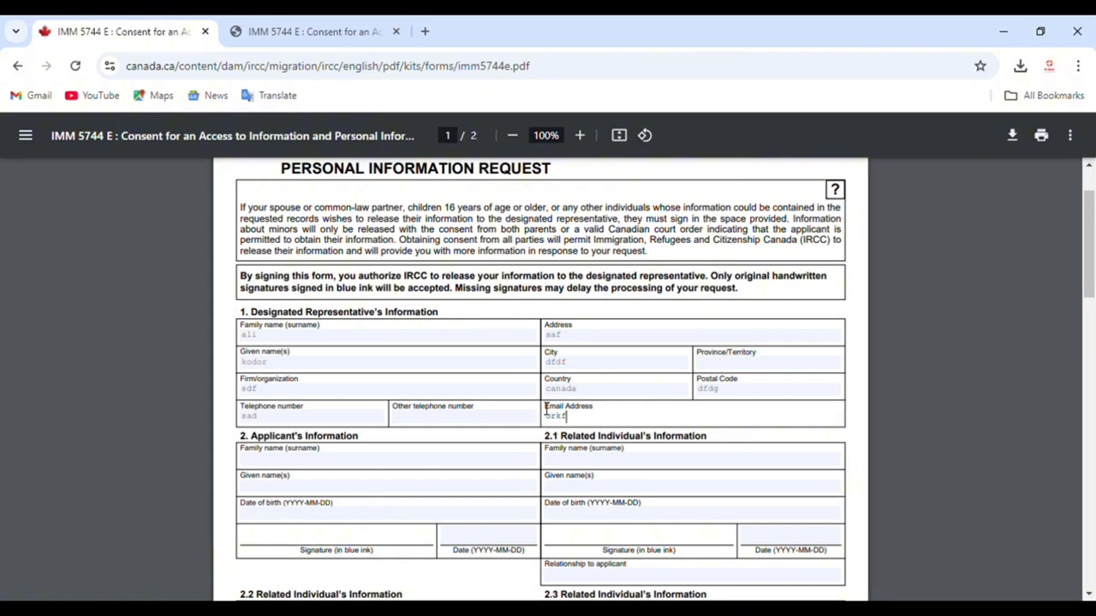
pyautogui.moveTo(544, 405); pyautogui.dragTo(593, 412)
pyautogui.click(603, 413)
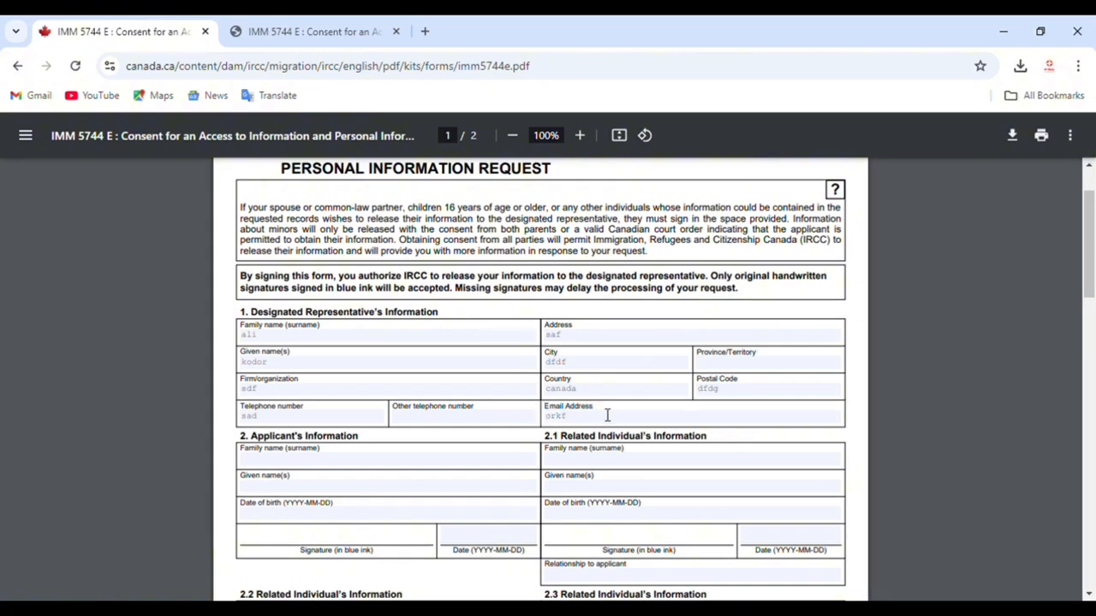
pyautogui.scroll(-2, 531, 412)
pyautogui.click(343, 381)
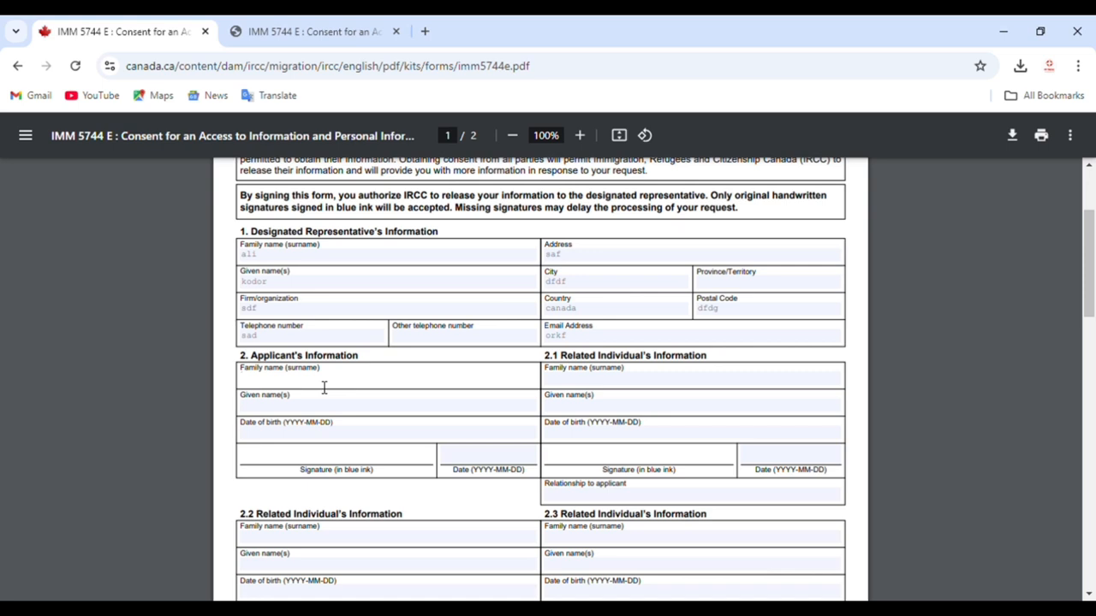
# Step: Enter the applicant's family name and given name, correcting the family name
pyautogui.click(302, 410)
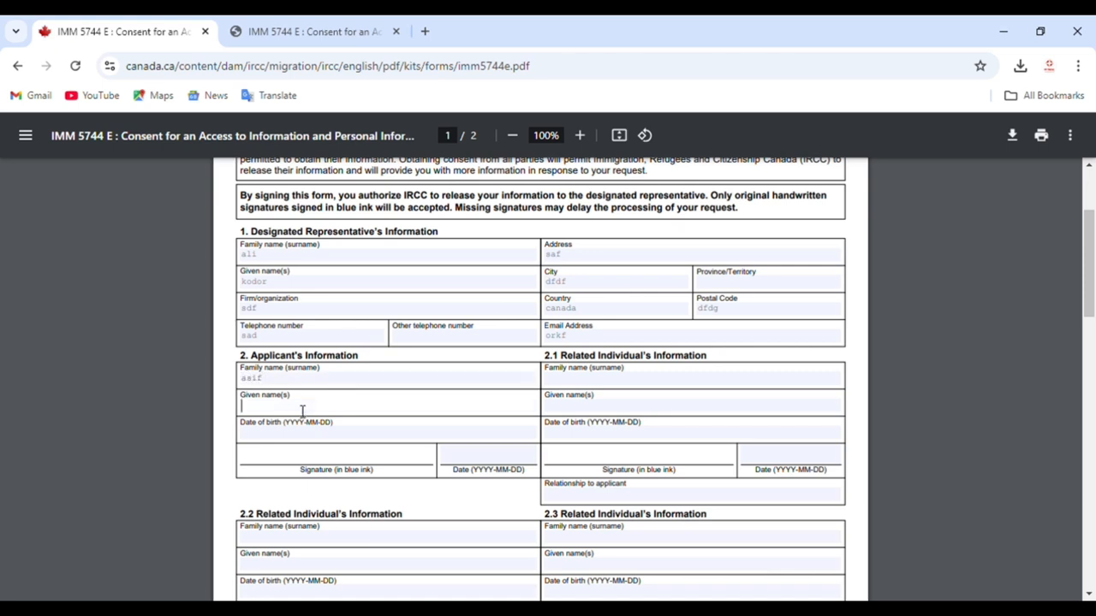
pyautogui.click(282, 382)
pyautogui.hotkey('ctrl', 'a')
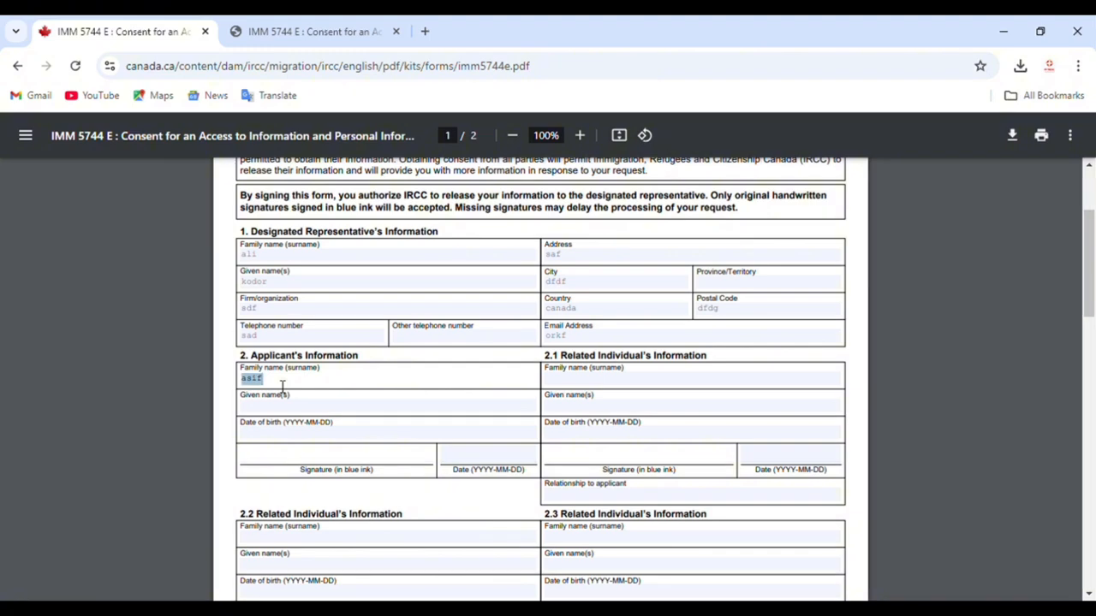
pyautogui.click(297, 413)
pyautogui.write('as')
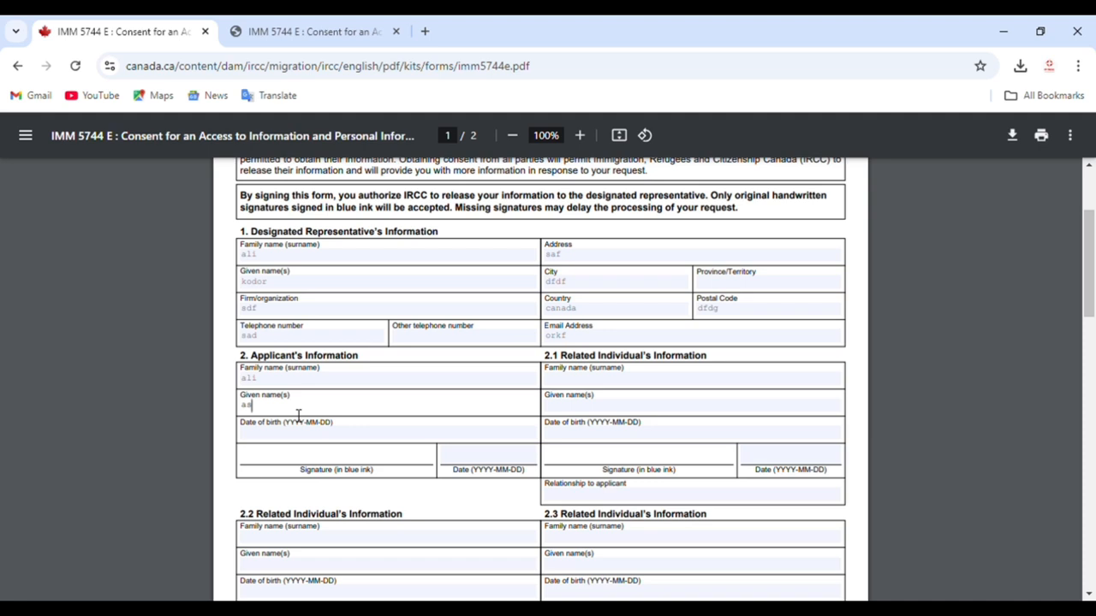
pyautogui.write('if')
pyautogui.click(599, 385)
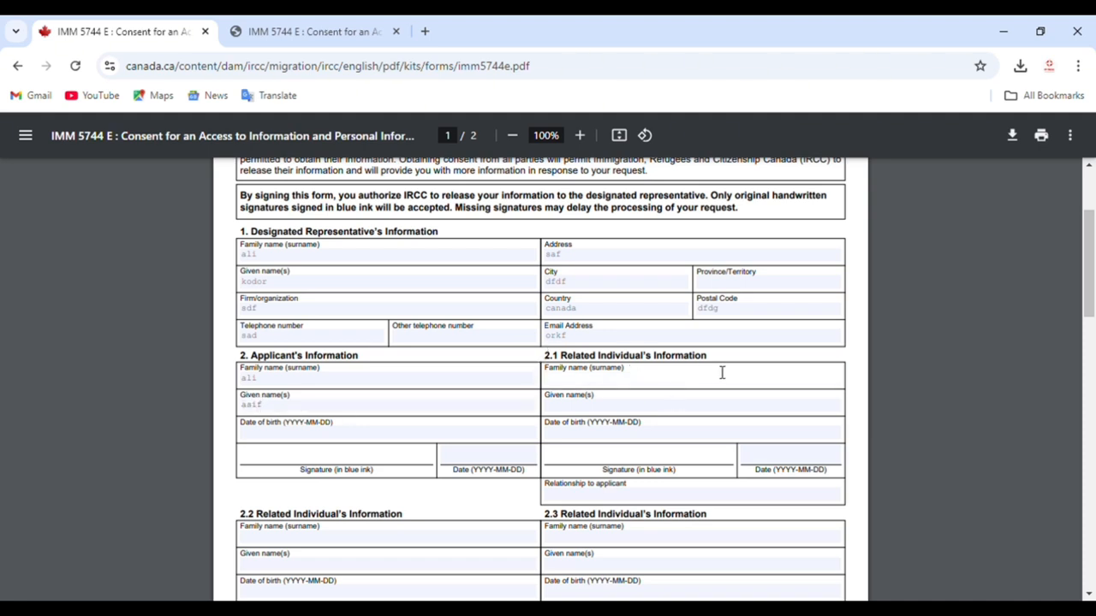
# Step: Enter the applicant's date of birth as 2000-10-10
pyautogui.moveTo(347, 359); pyautogui.dragTo(197, 370)
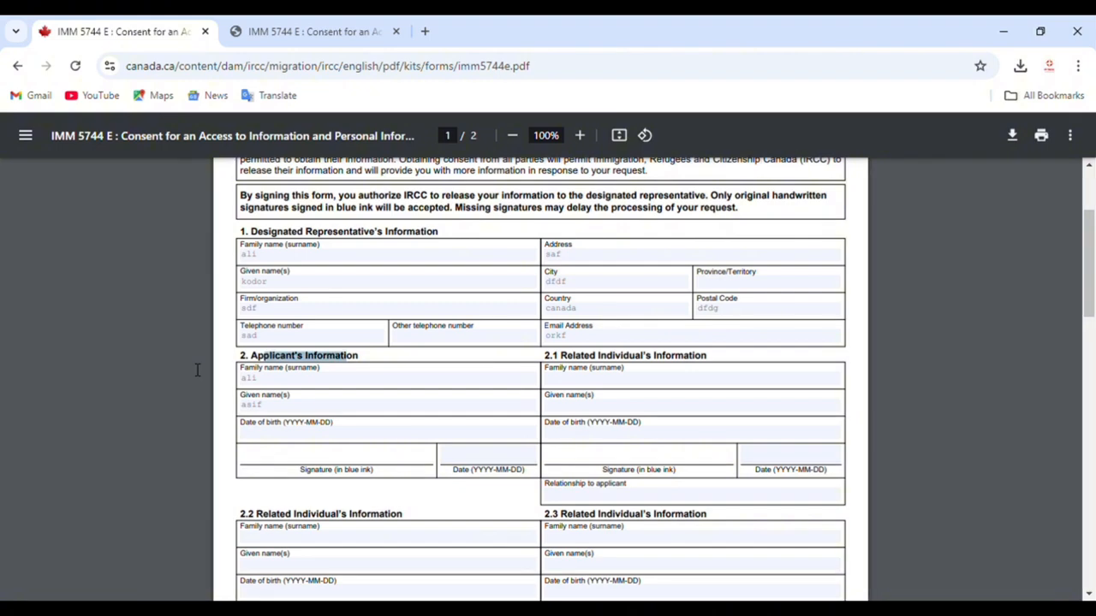
pyautogui.click(270, 432)
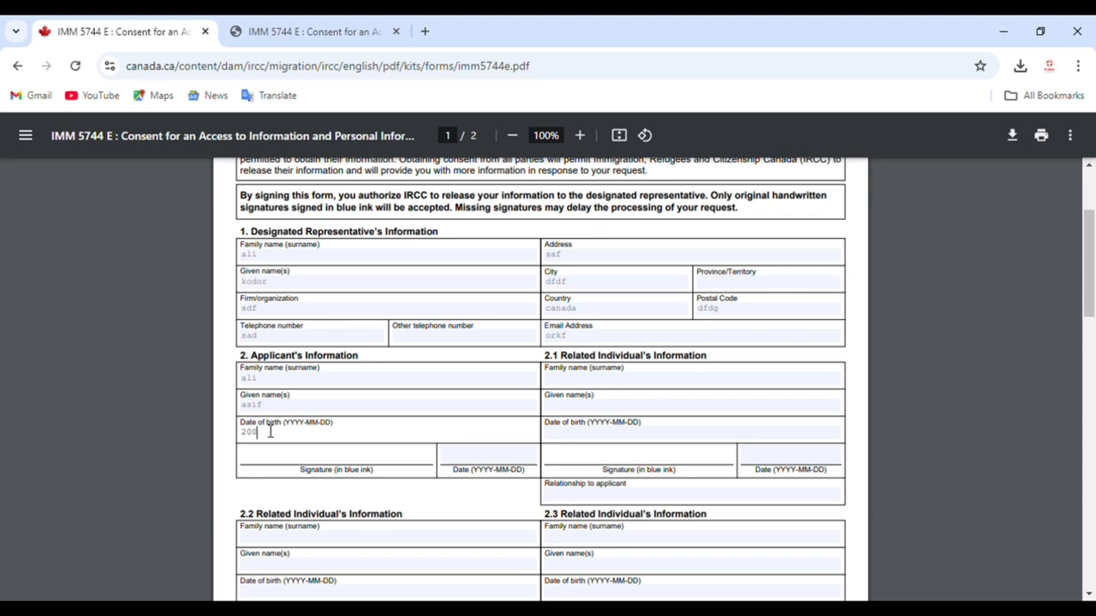
pyautogui.scroll(-2, 334, 469)
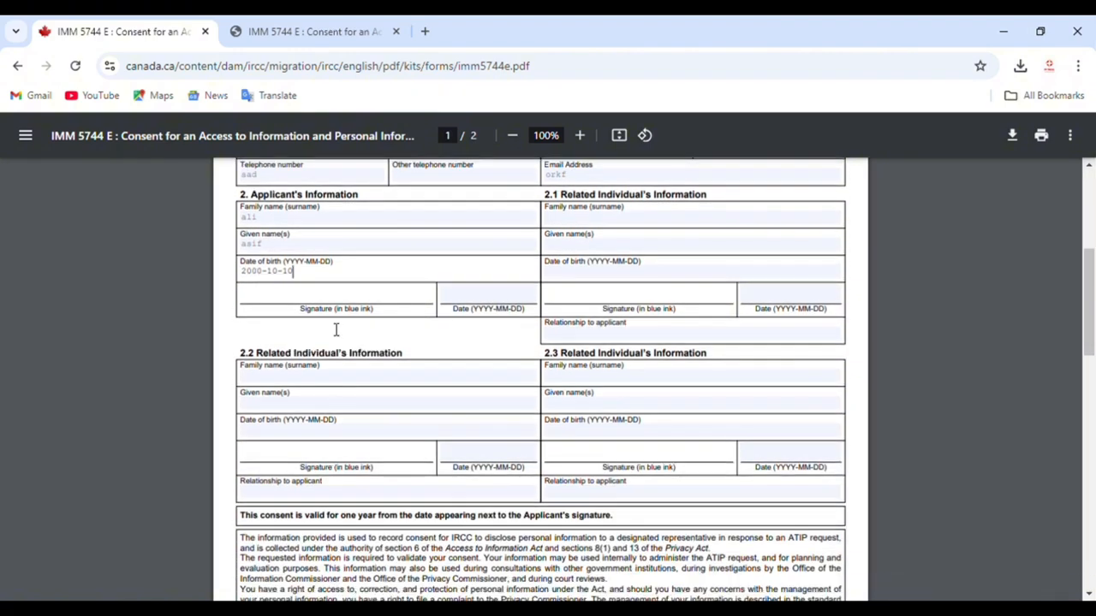
# Step: Zoom the consent form to 175%
pyautogui.click(579, 135)
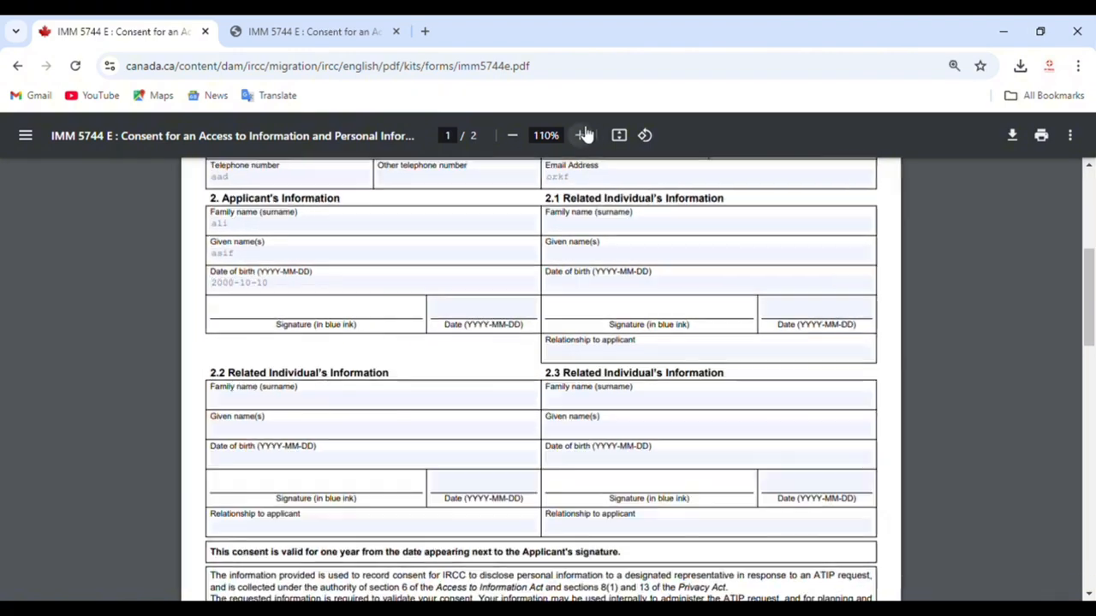
pyautogui.click(579, 135)
pyautogui.click(579, 135)
pyautogui.click(581, 135)
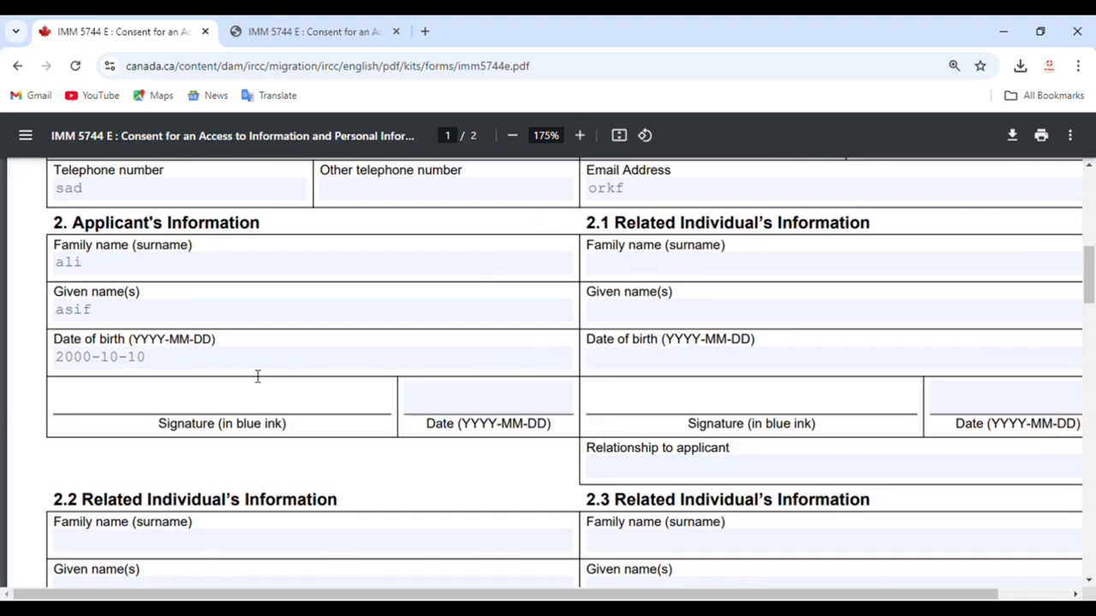
# Step: Date the applicant's signature line 20-11-24 and scroll on to page 2
pyautogui.moveTo(219, 426); pyautogui.dragTo(289, 426)
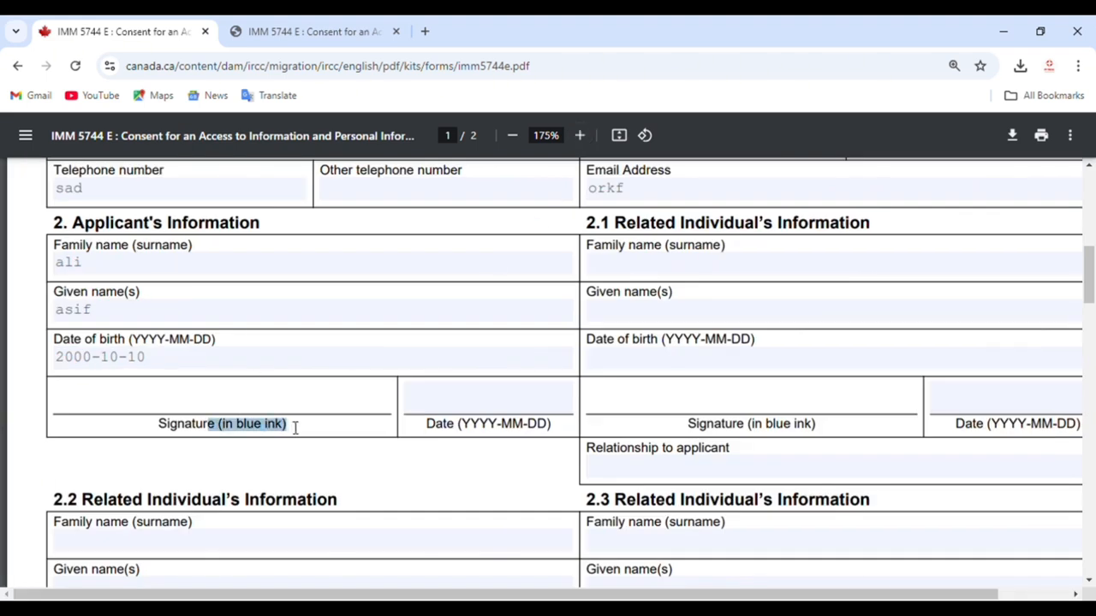
pyautogui.click(455, 403)
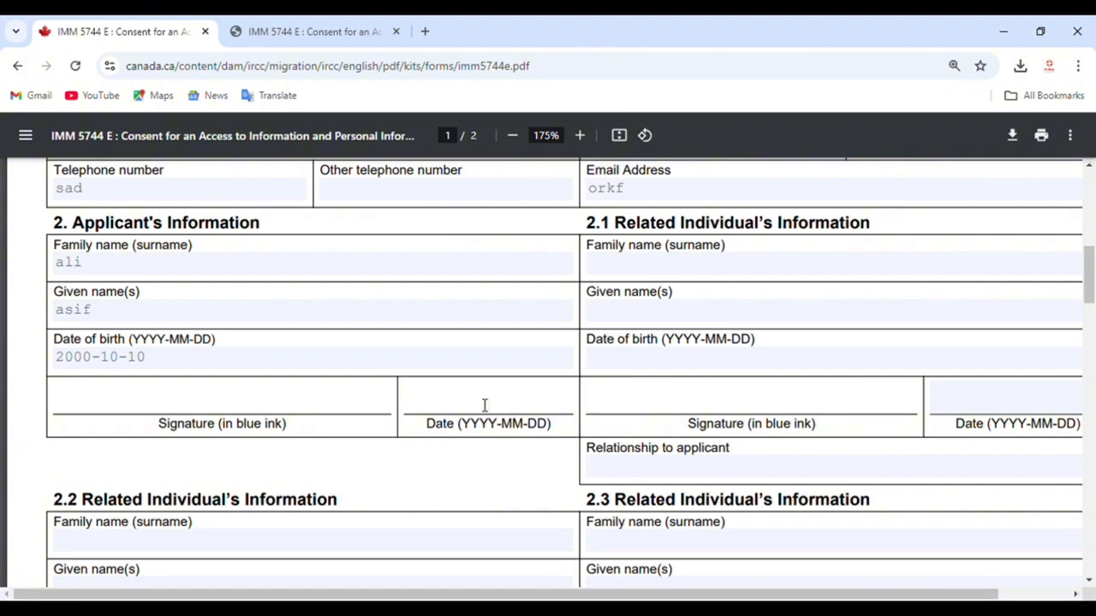
pyautogui.write('20-11-24')
pyautogui.moveTo(232, 411); pyautogui.dragTo(324, 433)
pyautogui.scroll(-3, 322, 433)
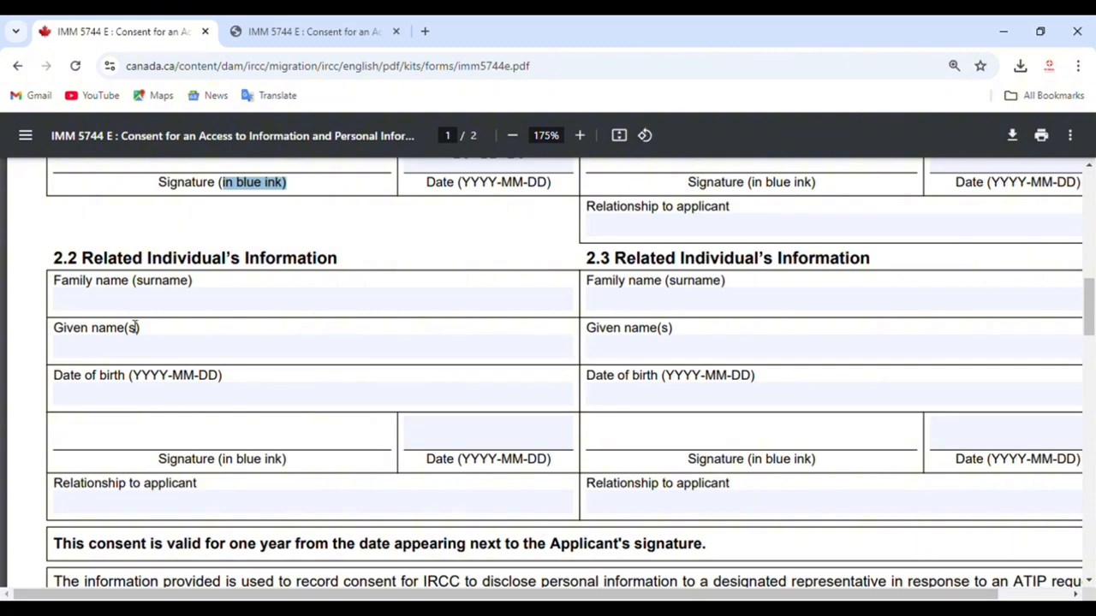
pyautogui.scroll(-5, 666, 333)
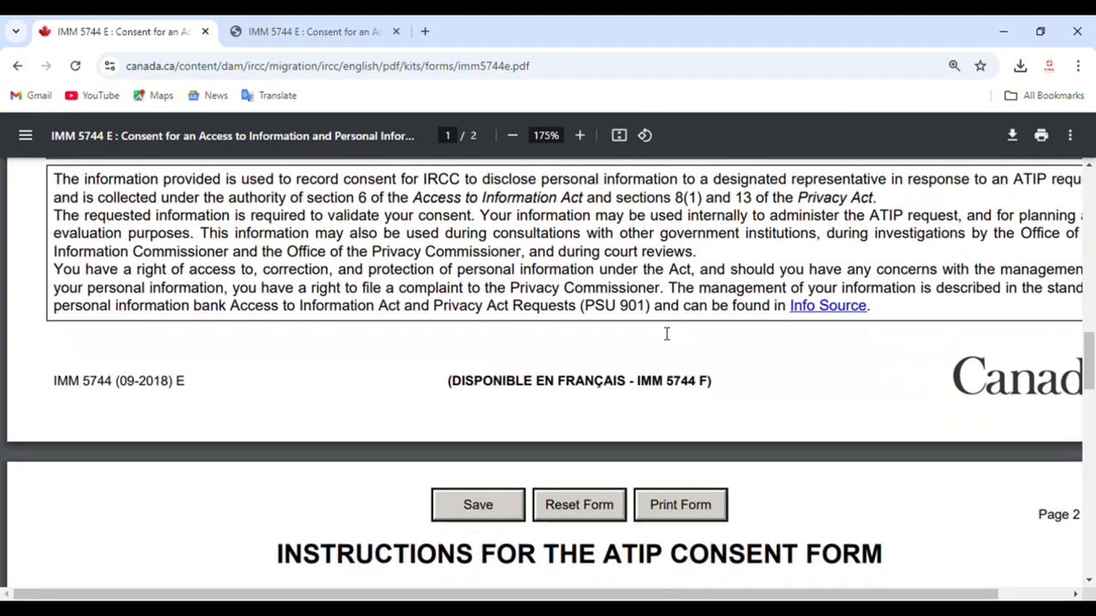
pyautogui.scroll(-2, 666, 333)
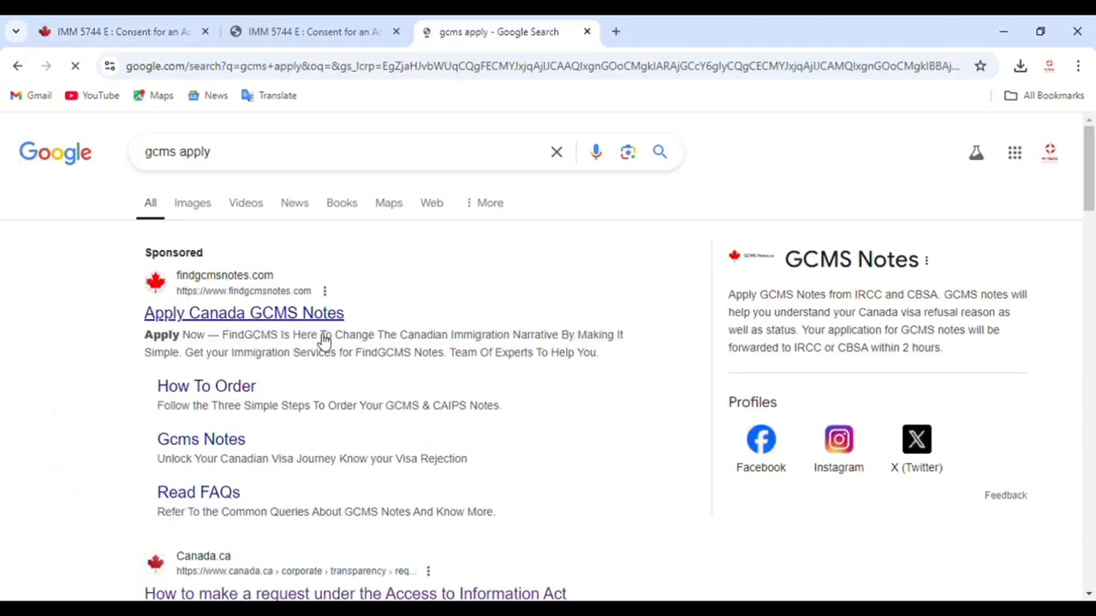
pyautogui.scroll(-2, 334, 312)
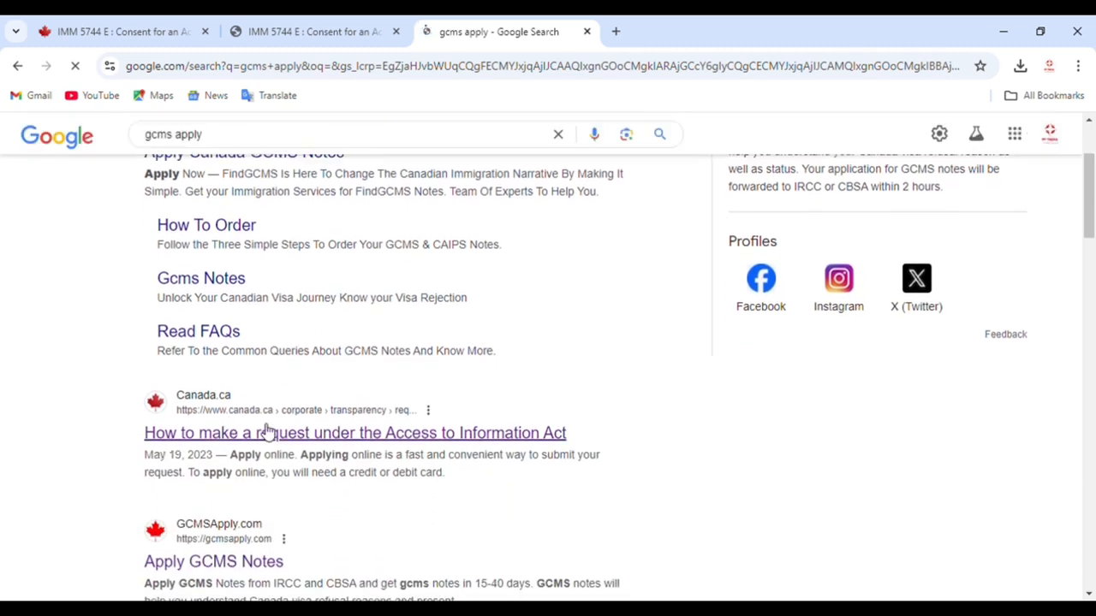
# Step: Open Canada.ca's Access to Information guide and start the English online ATIP request
pyautogui.click(267, 434)
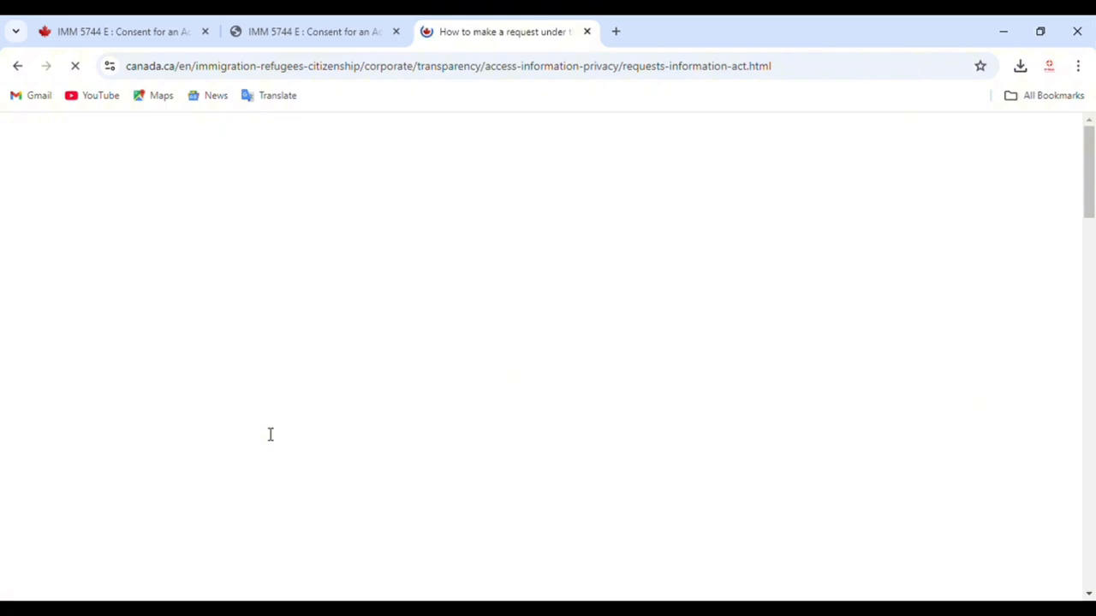
pyautogui.scroll(-3, 270, 435)
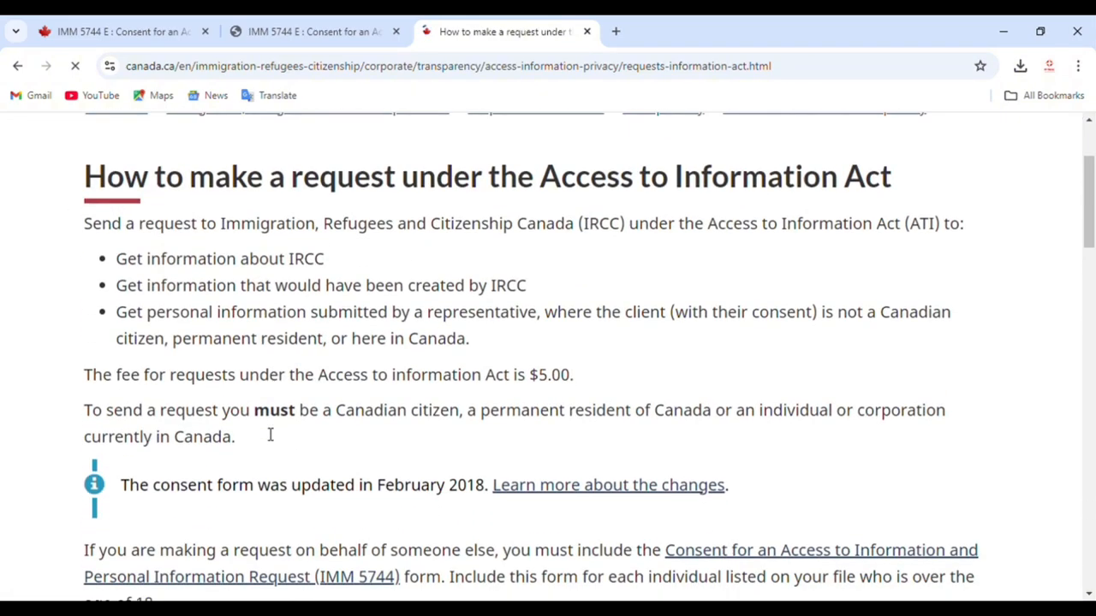
pyautogui.scroll(-3, 265, 434)
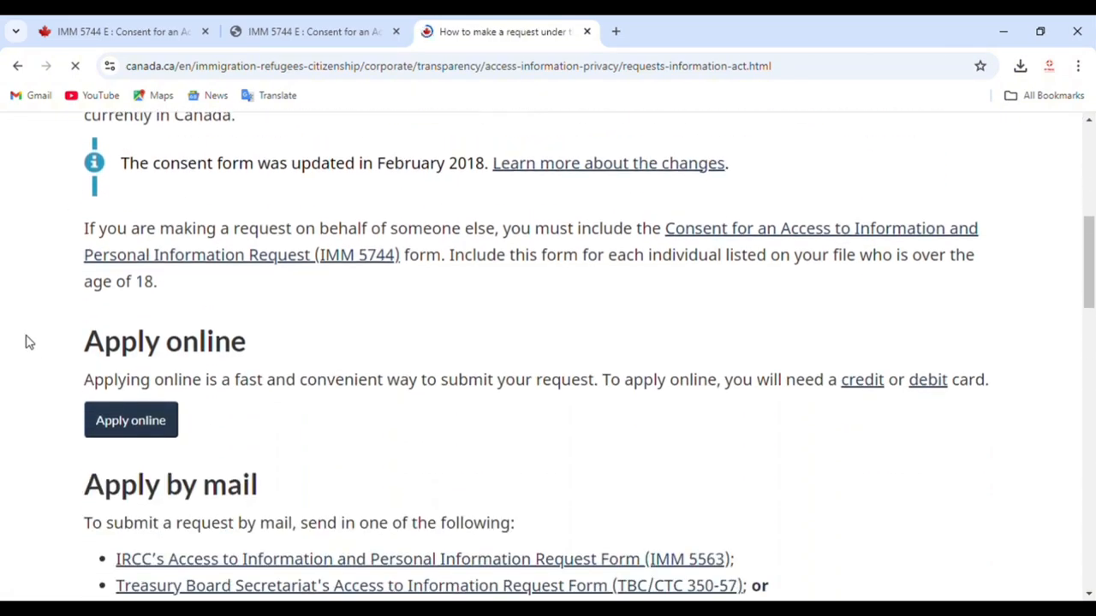
pyautogui.moveTo(54, 328); pyautogui.dragTo(249, 353)
pyautogui.click(130, 420)
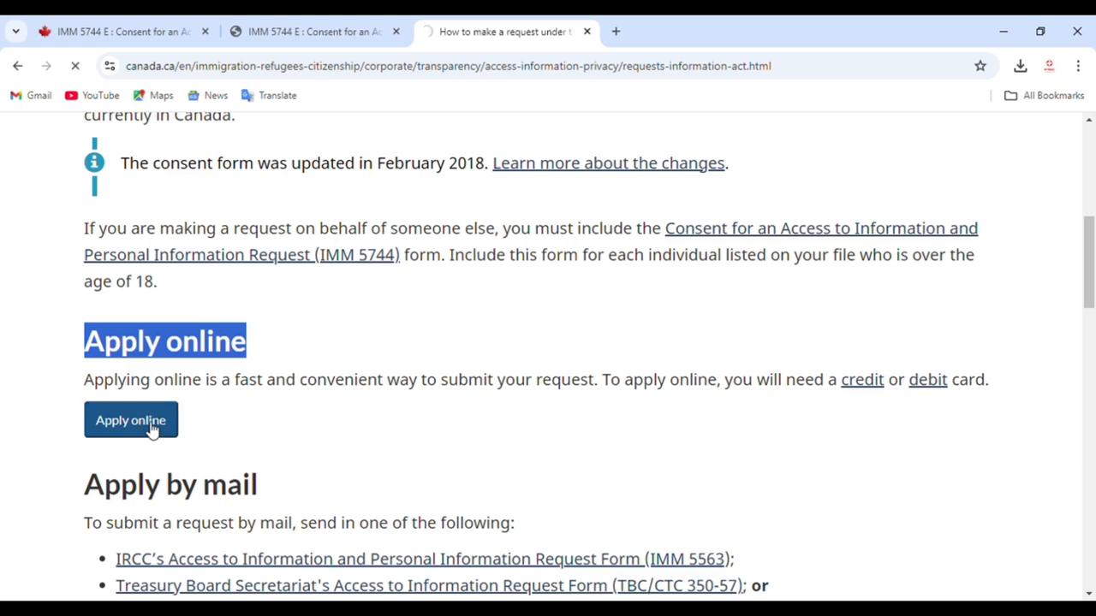
pyautogui.click(457, 354)
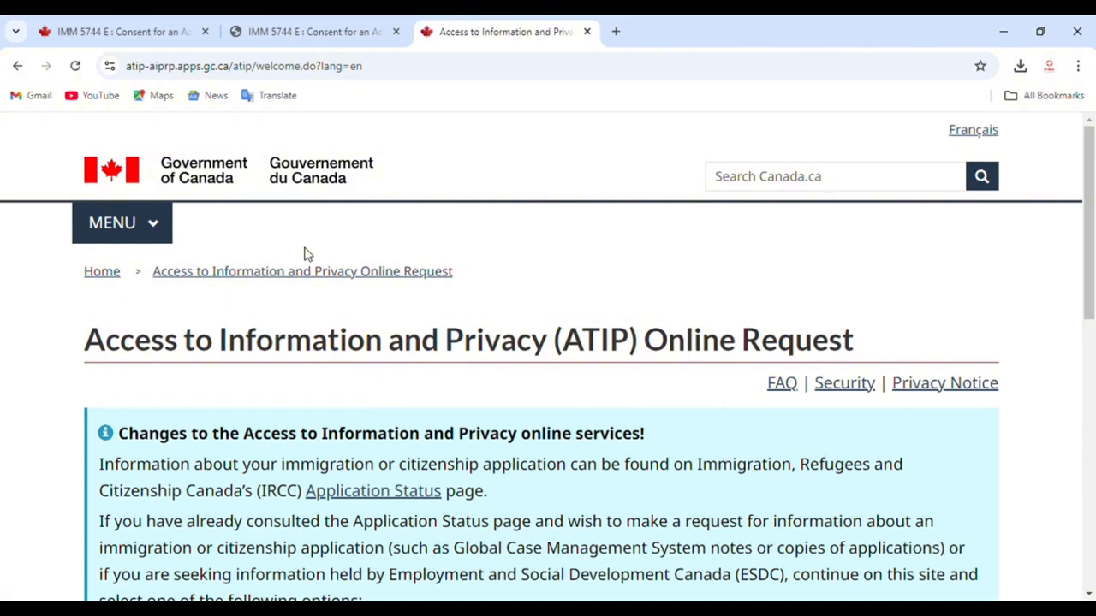
# Step: Start an IRCC request, accepting the privacy notice and the steps acknowledgement
pyautogui.scroll(-4, 362, 359)
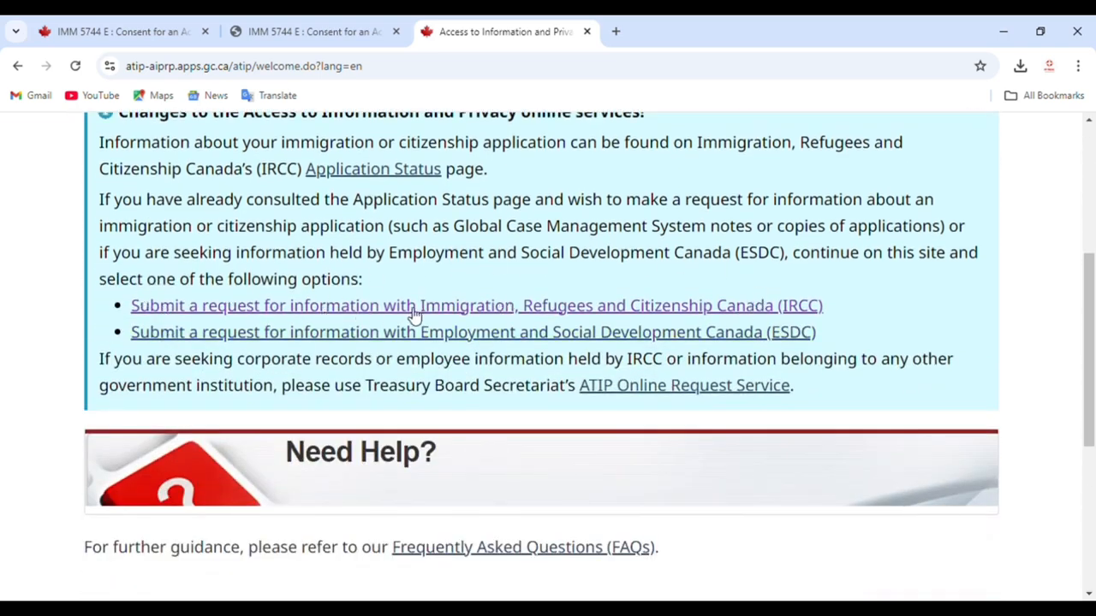
pyautogui.click(573, 314)
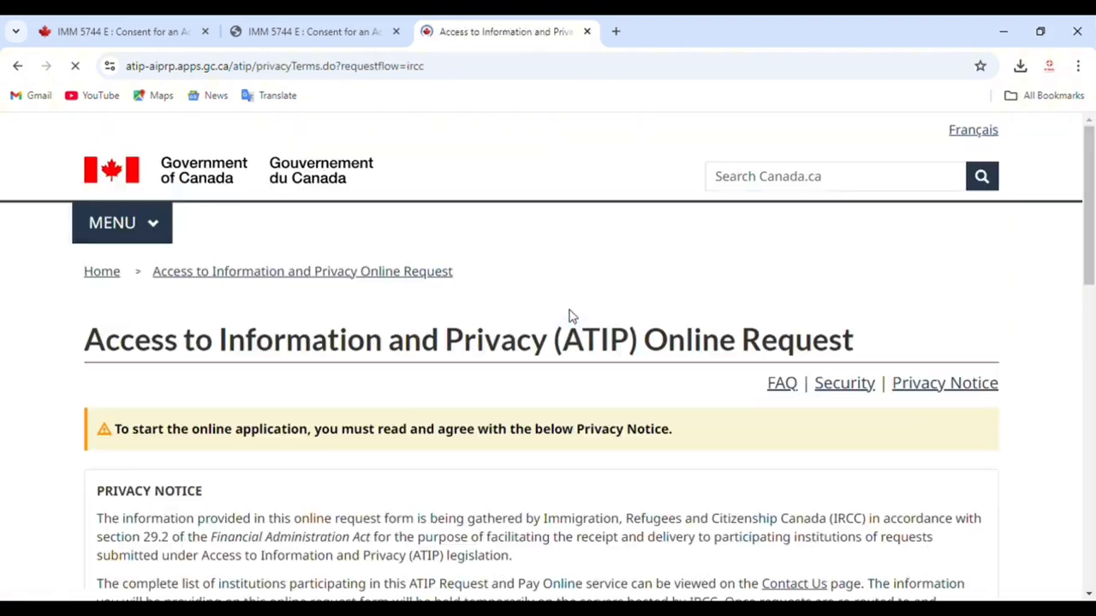
pyautogui.scroll(-8, 572, 316)
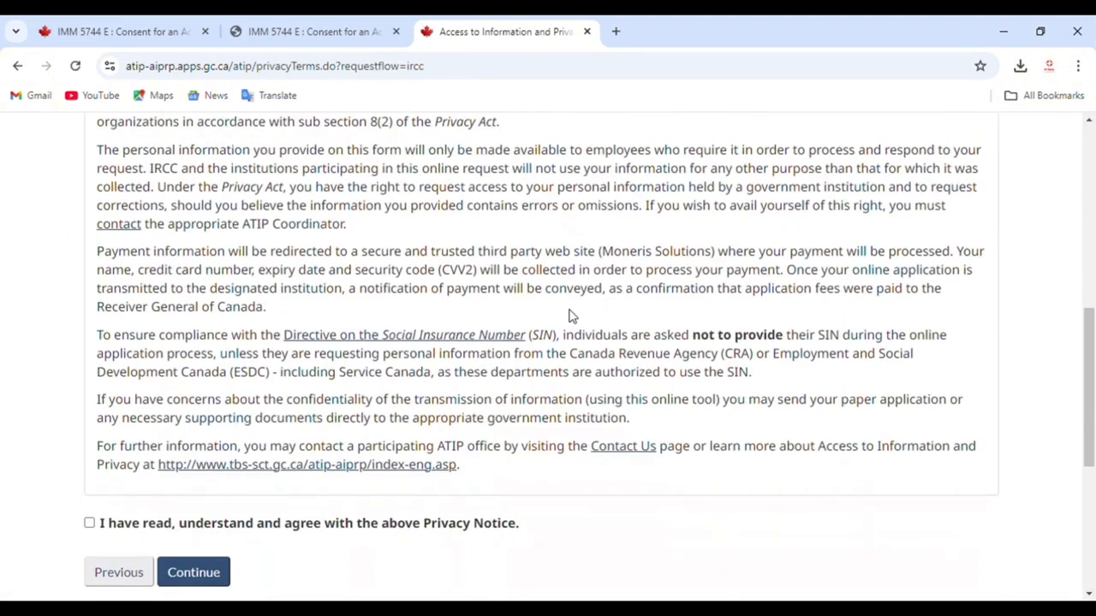
pyautogui.click(264, 445)
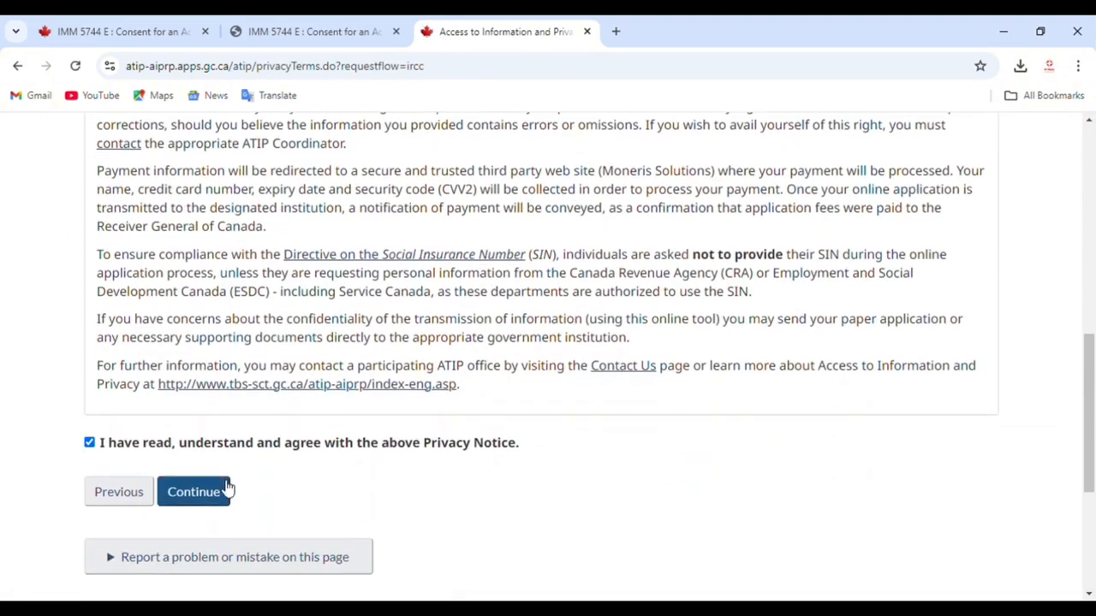
pyautogui.click(225, 488)
pyautogui.scroll(-3, 257, 464)
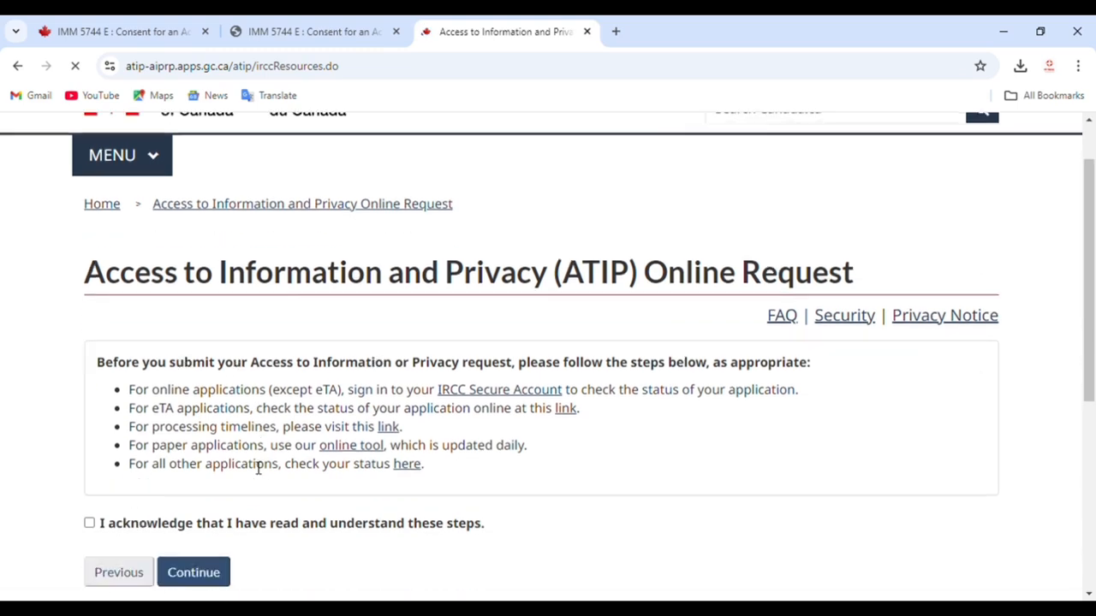
pyautogui.click(207, 355)
pyautogui.click(213, 396)
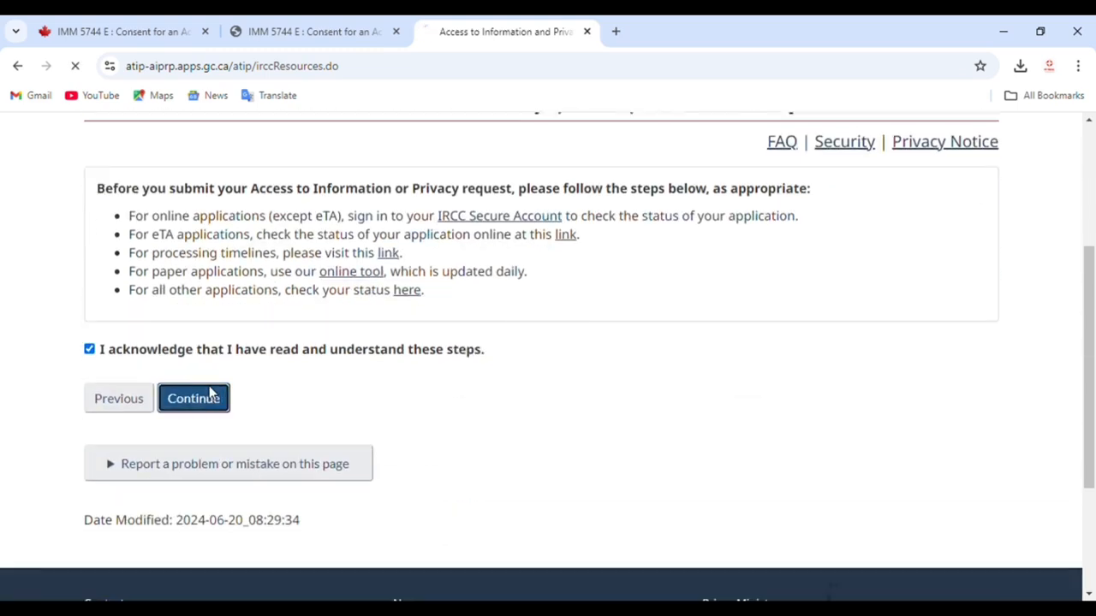
# Step: Choose Application/Personal Information as the type of IRCC request
pyautogui.scroll(-4, 227, 413)
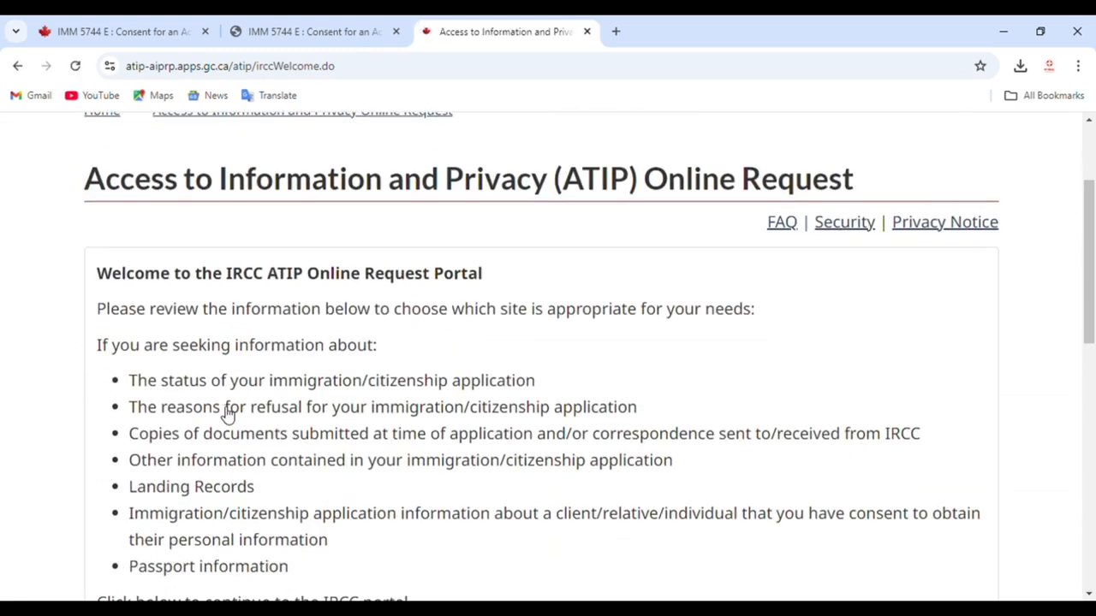
pyautogui.scroll(-2, 227, 414)
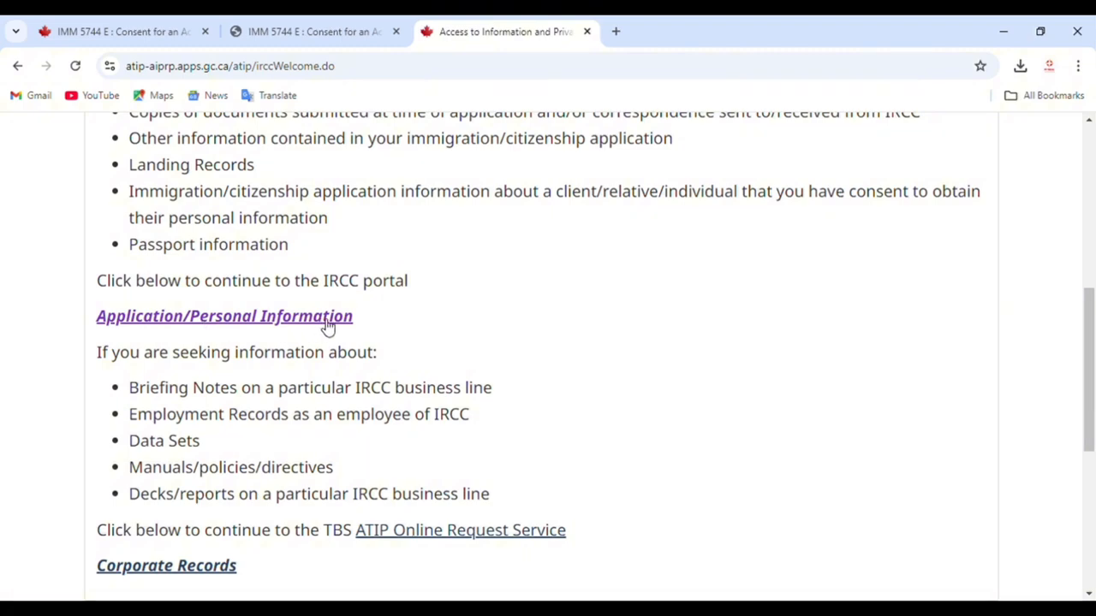
pyautogui.moveTo(366, 321); pyautogui.dragTo(164, 333)
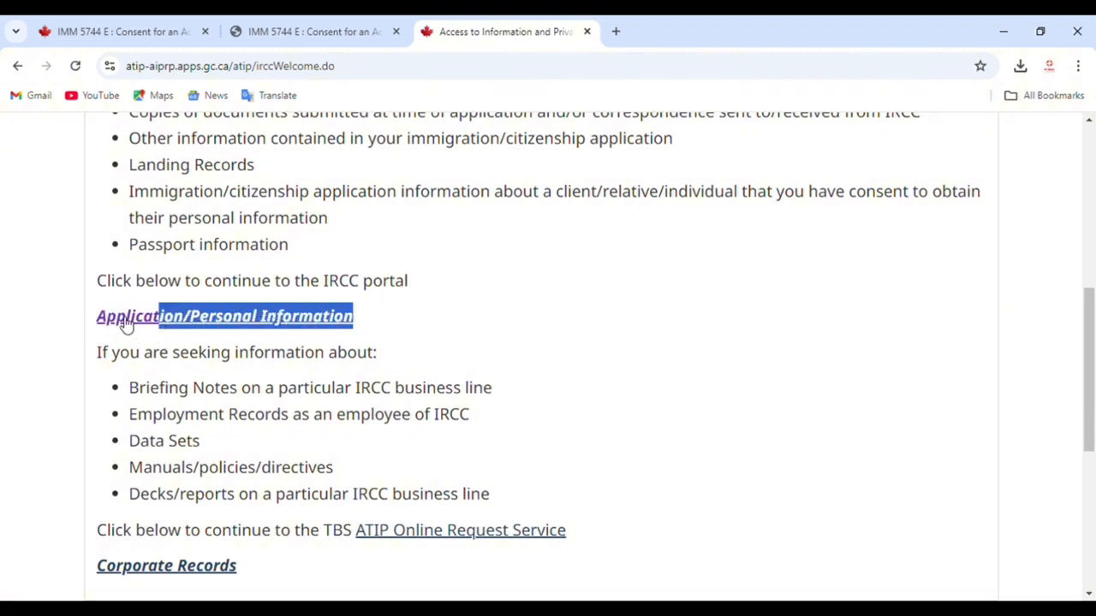
pyautogui.click(122, 322)
pyautogui.scroll(-3, 616, 374)
# Step: Choose 'Foreign National present in Canada' as requester category after reading eligibility rules
pyautogui.scroll(-10, 545, 379)
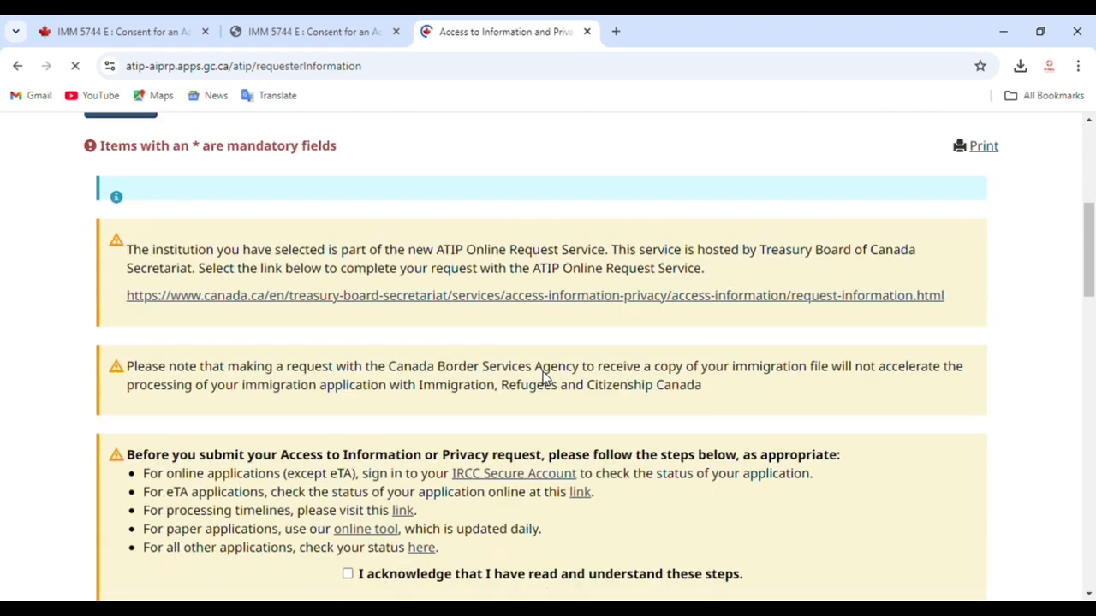
pyautogui.scroll(3, 272, 312)
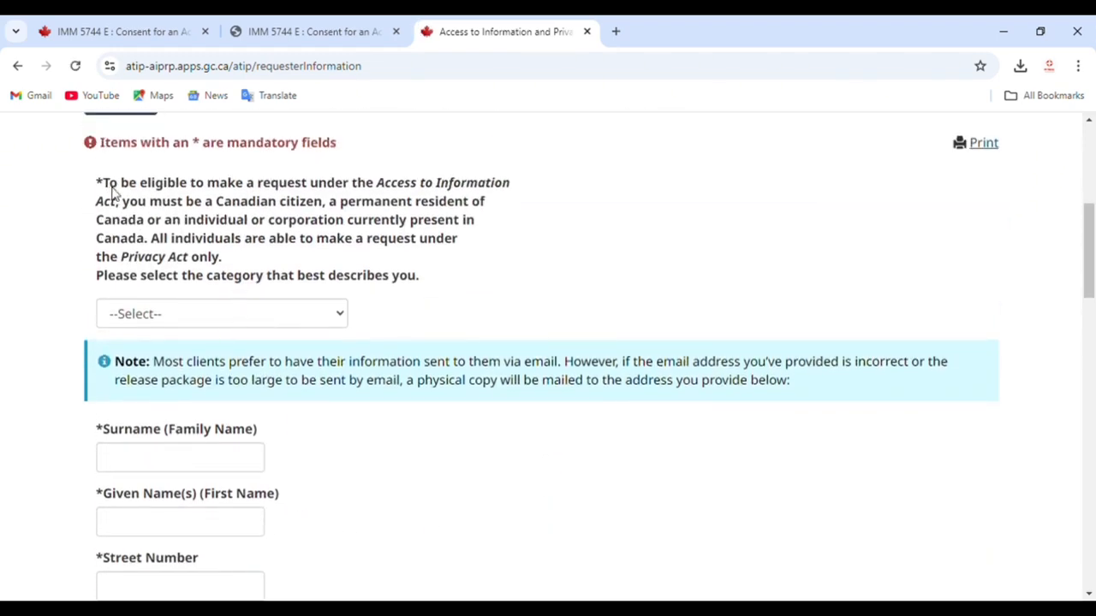
pyautogui.scroll(1, 109, 193)
pyautogui.moveTo(102, 272); pyautogui.dragTo(458, 367)
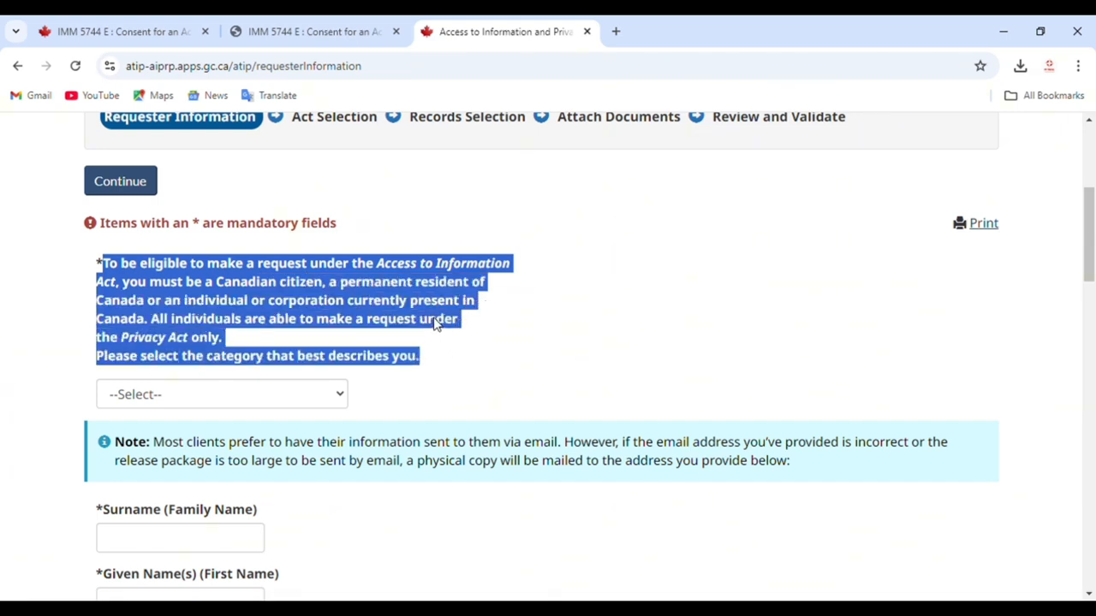
pyautogui.click(334, 392)
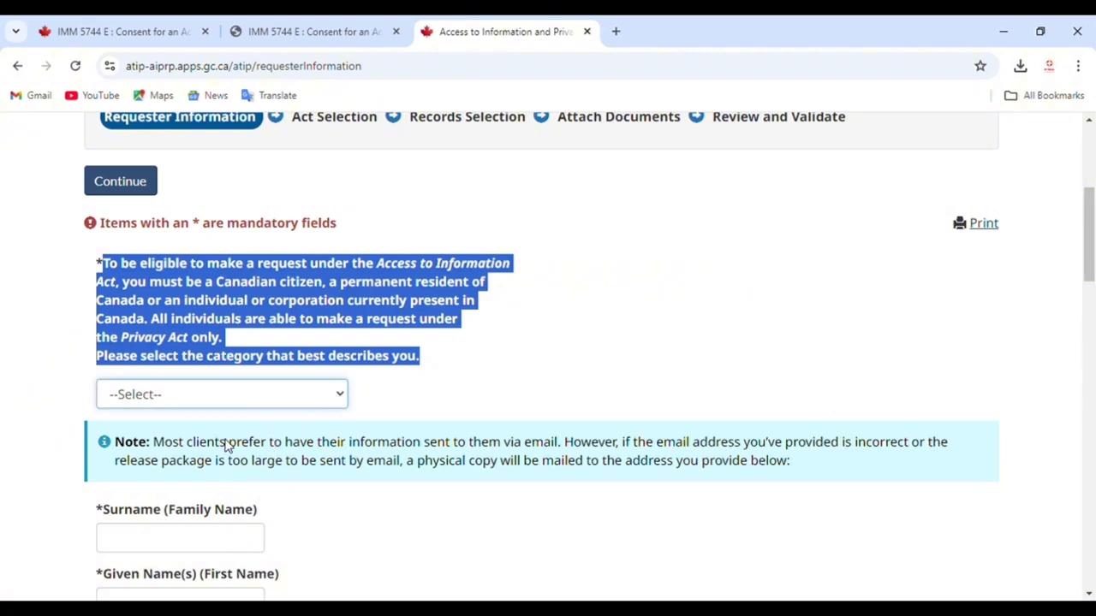
pyautogui.click(210, 523)
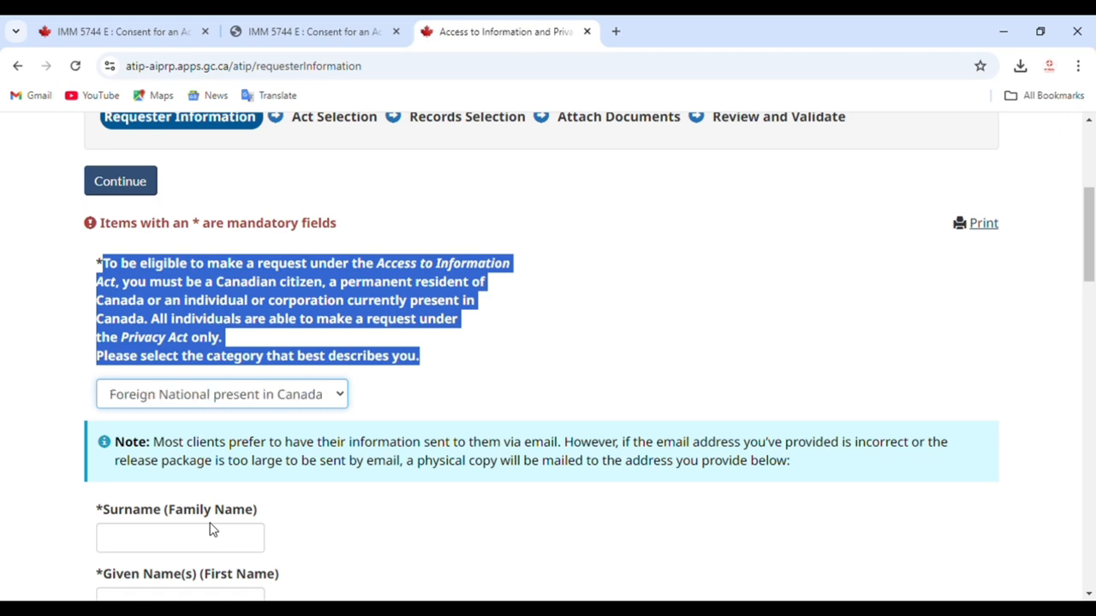
pyautogui.click(346, 452)
pyautogui.scroll(-2, 347, 451)
pyautogui.click(139, 386)
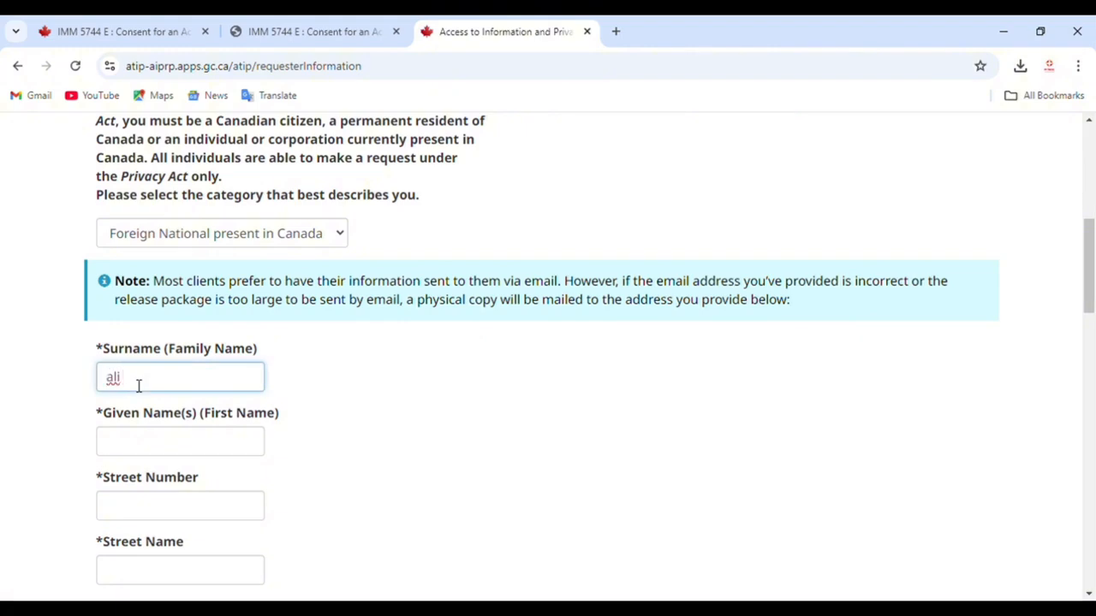
# Step: Enter the requester's given name, street number and street name
pyautogui.click(137, 440)
pyautogui.write('kodor')
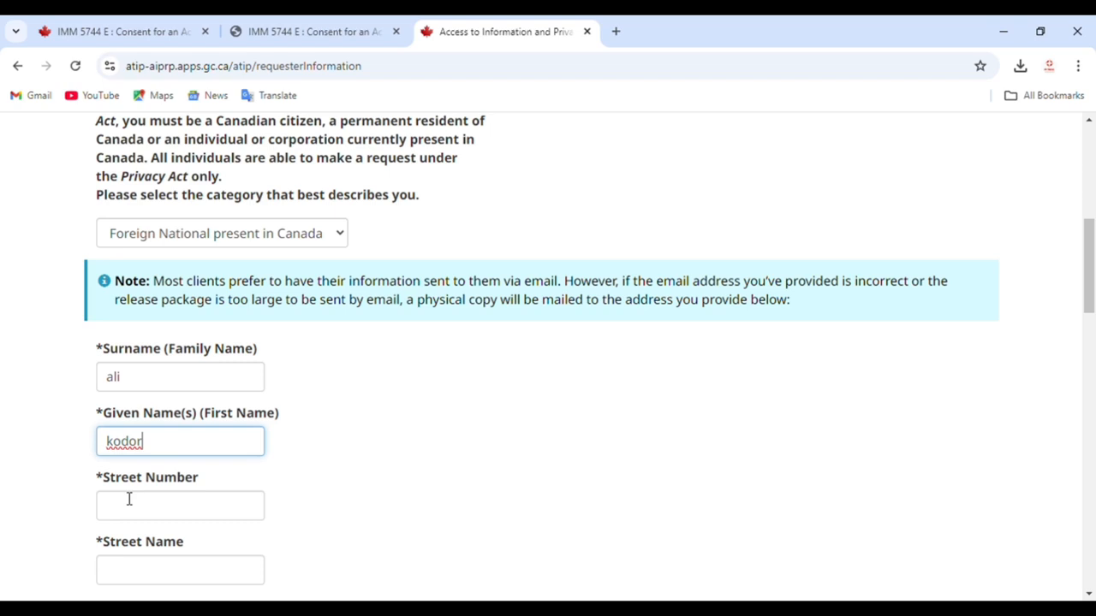
pyautogui.click(128, 500)
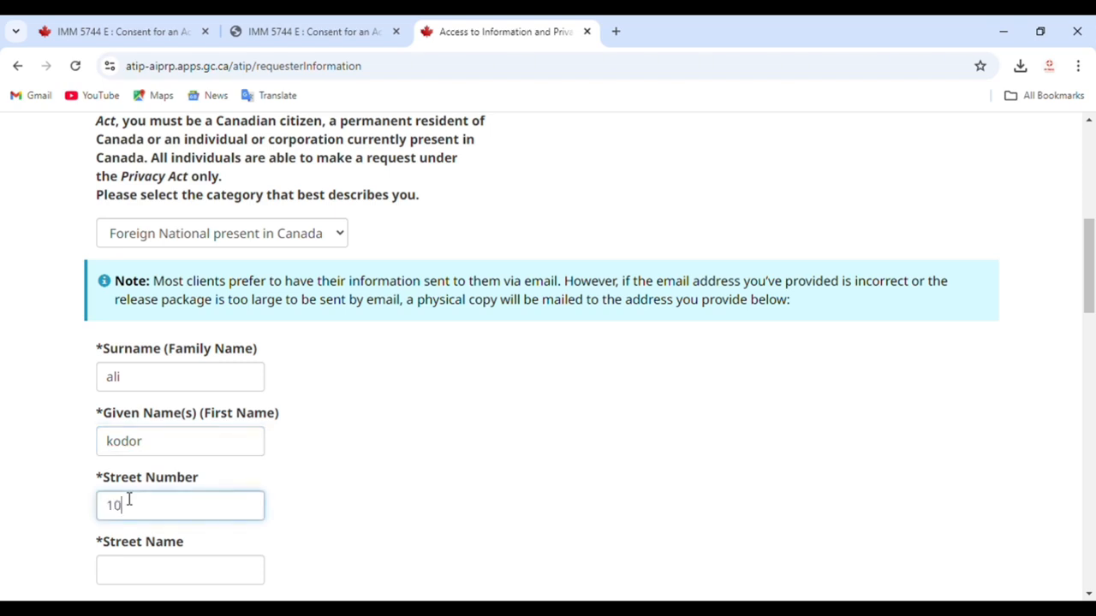
pyautogui.scroll(-1, 128, 500)
pyautogui.click(147, 487)
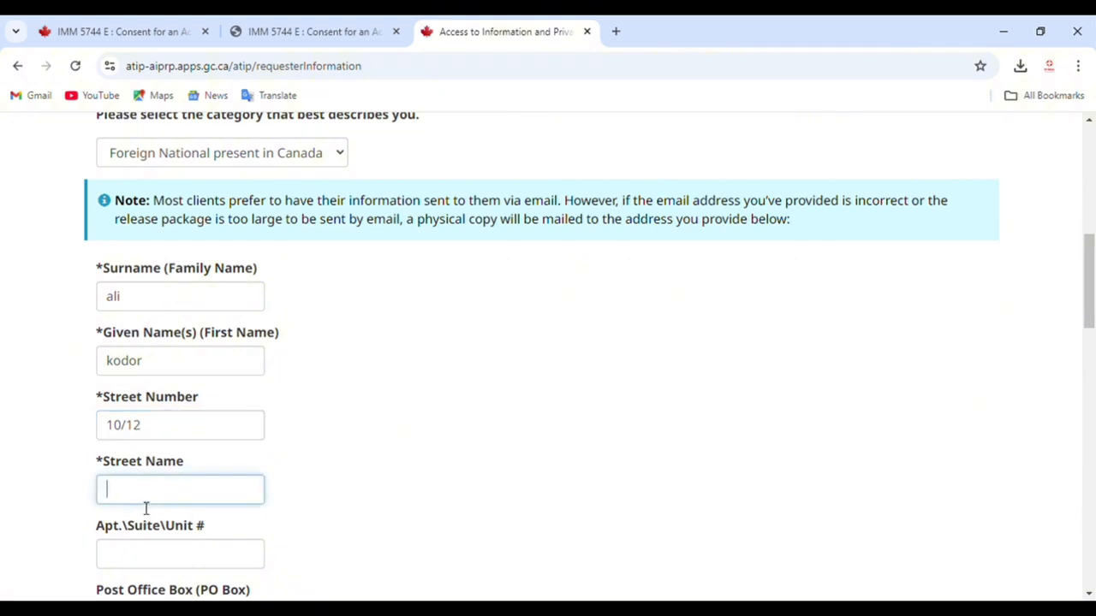
# Step: Fill in the apartment, city and province ON, skipping the business name
pyautogui.scroll(-2, 146, 508)
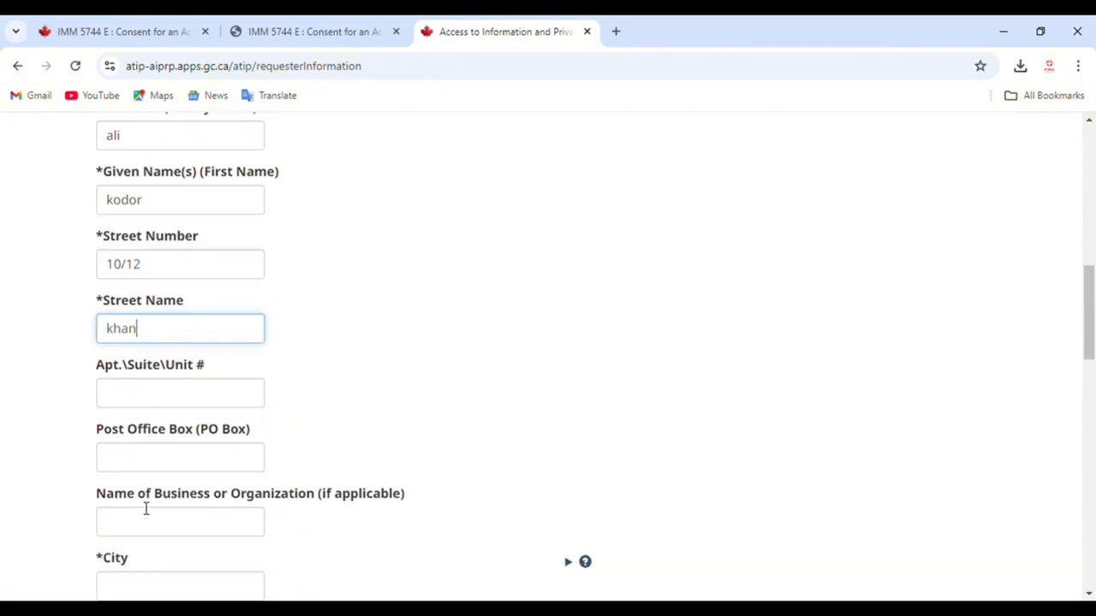
pyautogui.click(168, 402)
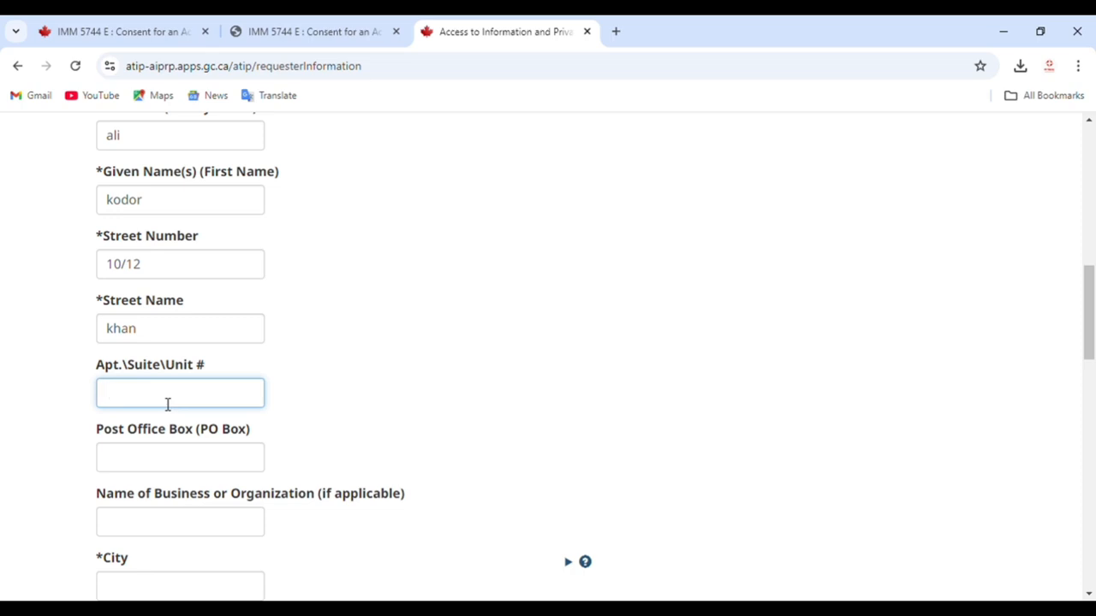
pyautogui.write('asd')
pyautogui.scroll(-2, 181, 401)
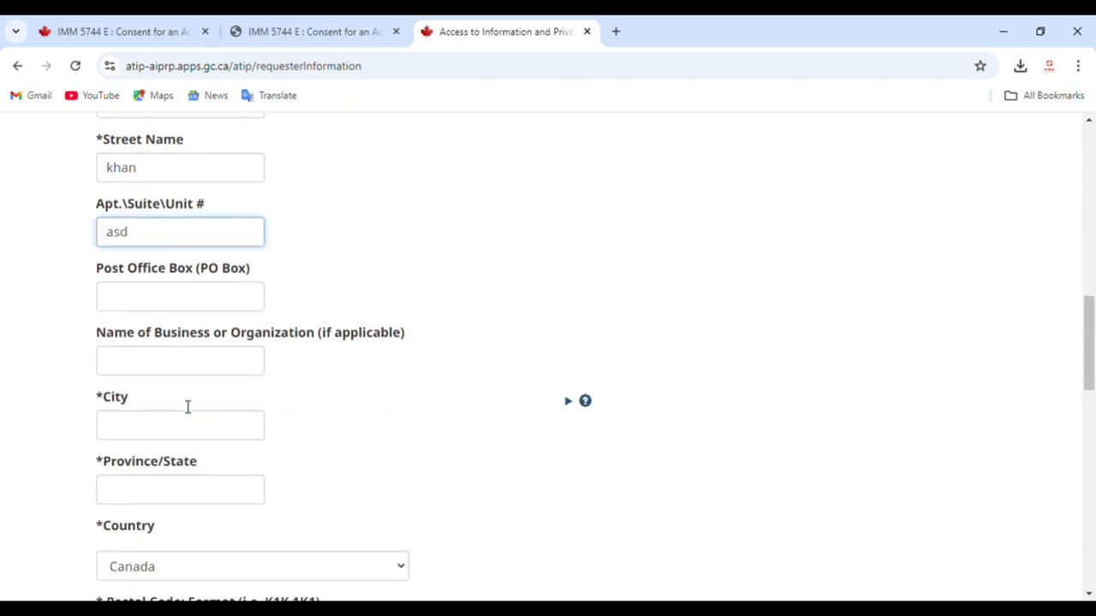
pyautogui.click(211, 370)
pyautogui.click(168, 426)
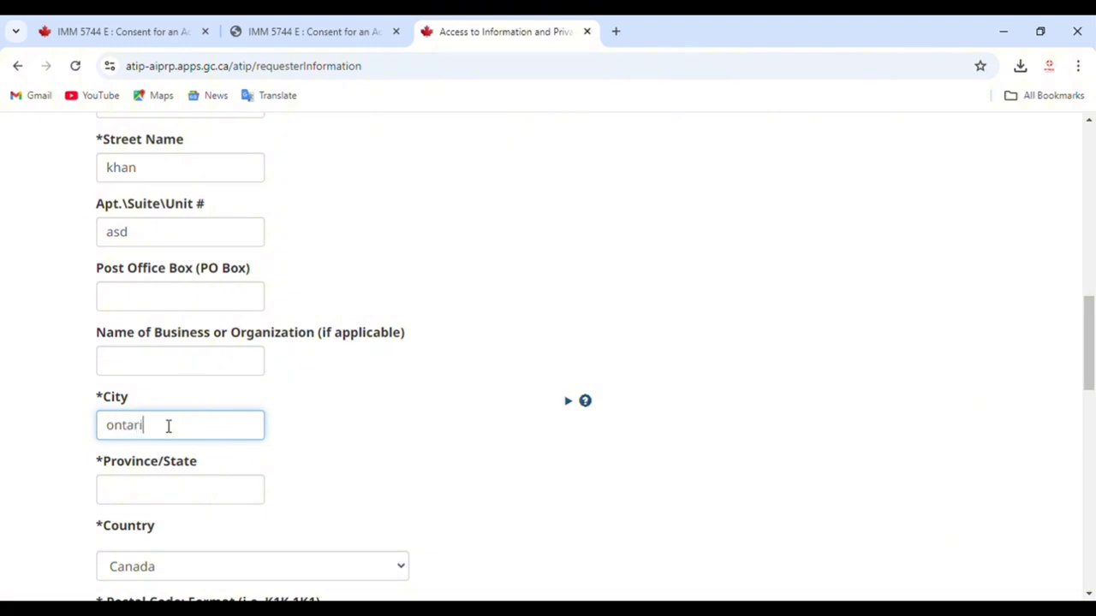
pyautogui.scroll(-2, 168, 426)
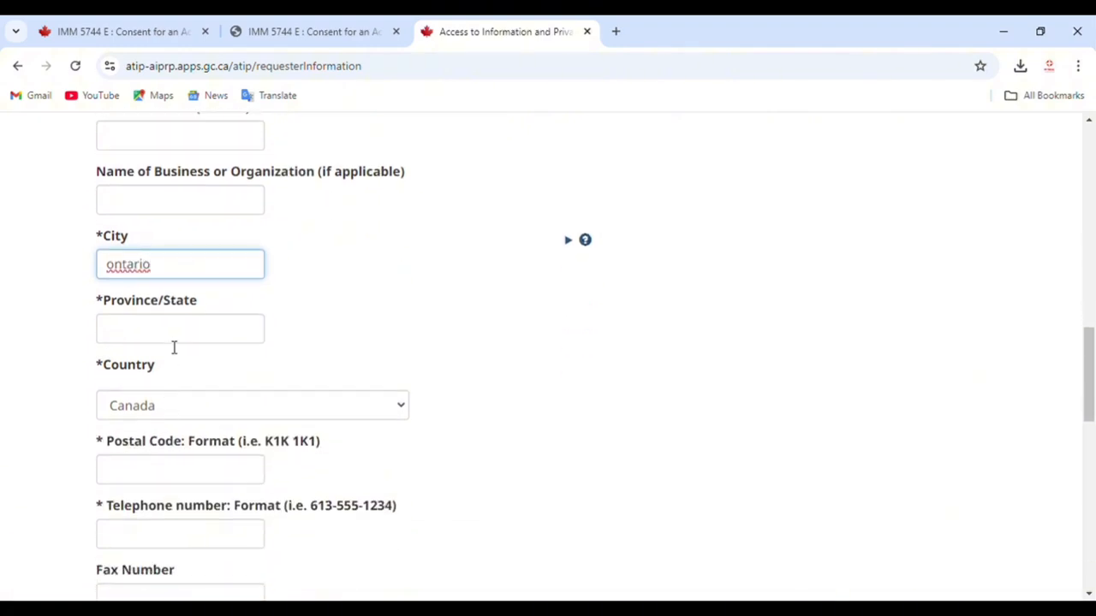
pyautogui.doubleClick(169, 269)
pyautogui.click(135, 330)
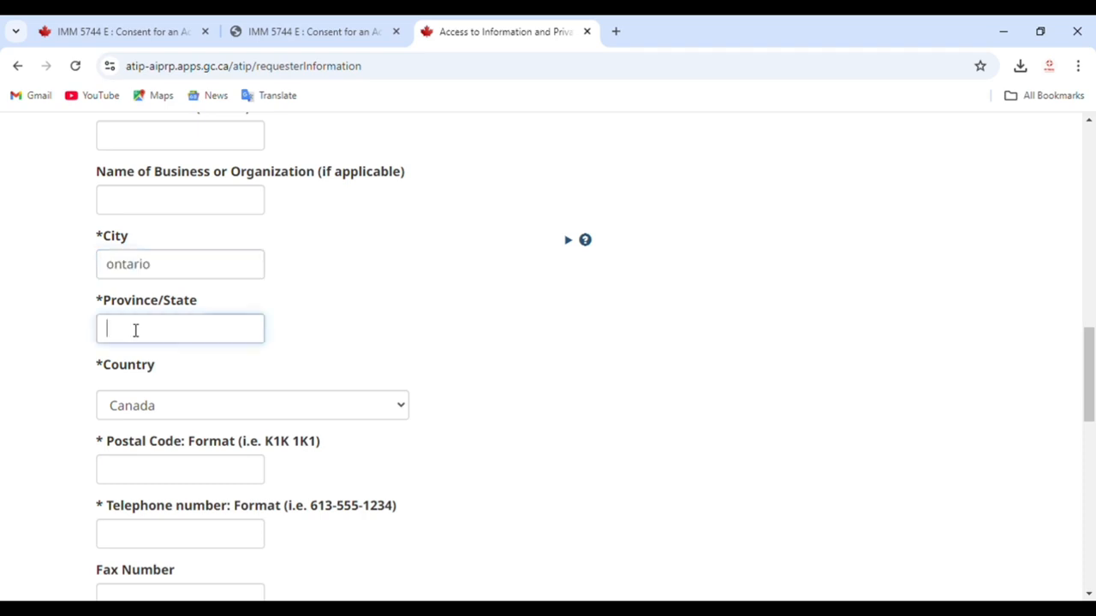
pyautogui.write('on')
pyautogui.press('Tab')
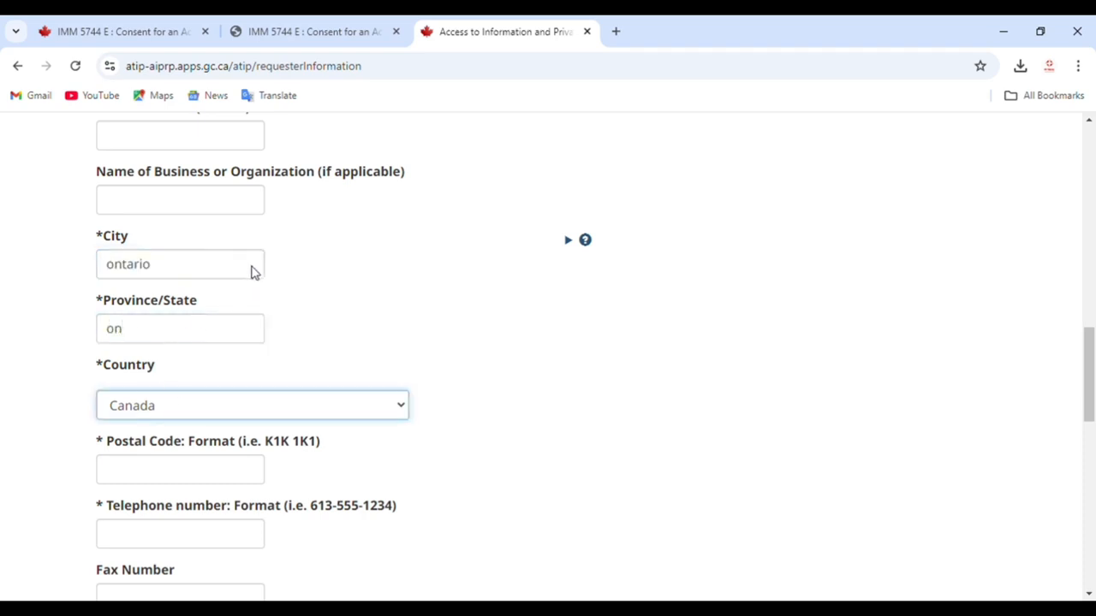
# Step: Enter the requester's postal code and telephone number
pyautogui.scroll(-1, 188, 391)
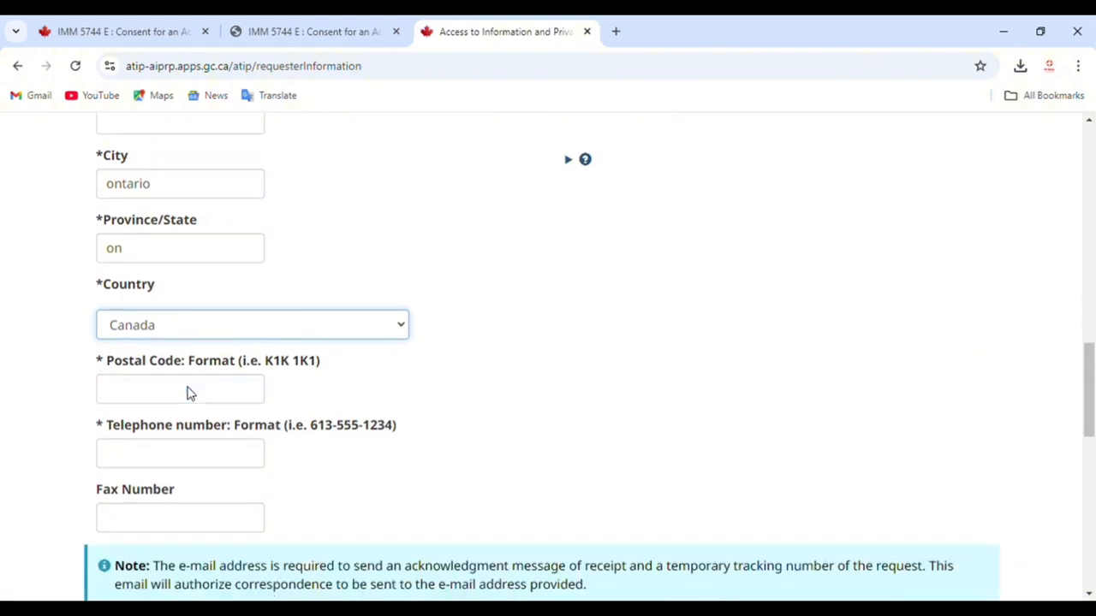
pyautogui.click(188, 392)
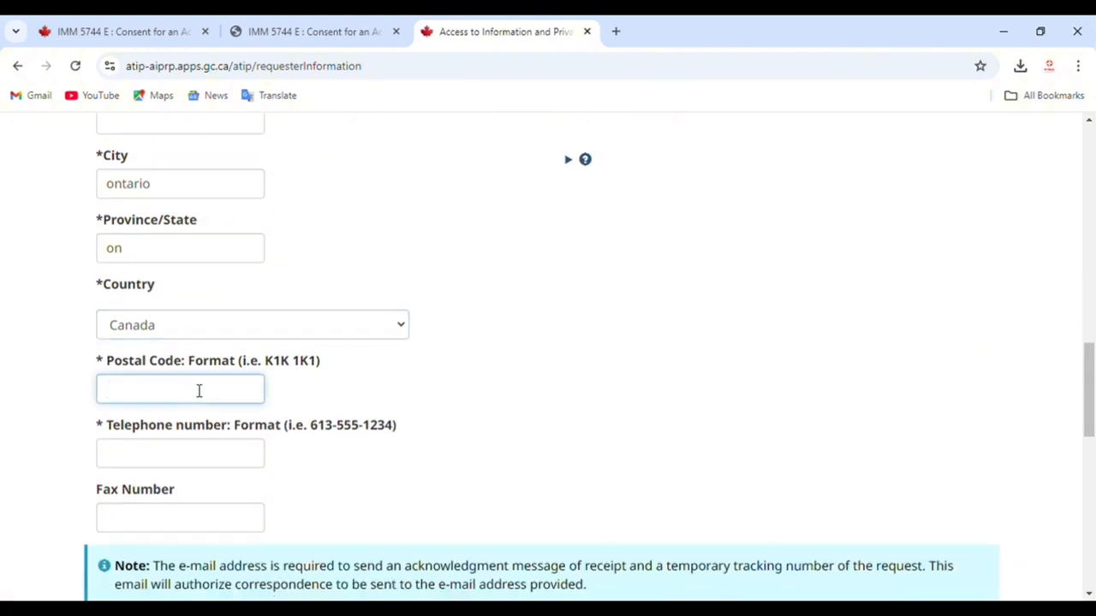
pyautogui.write('123443')
pyautogui.press('Tab')
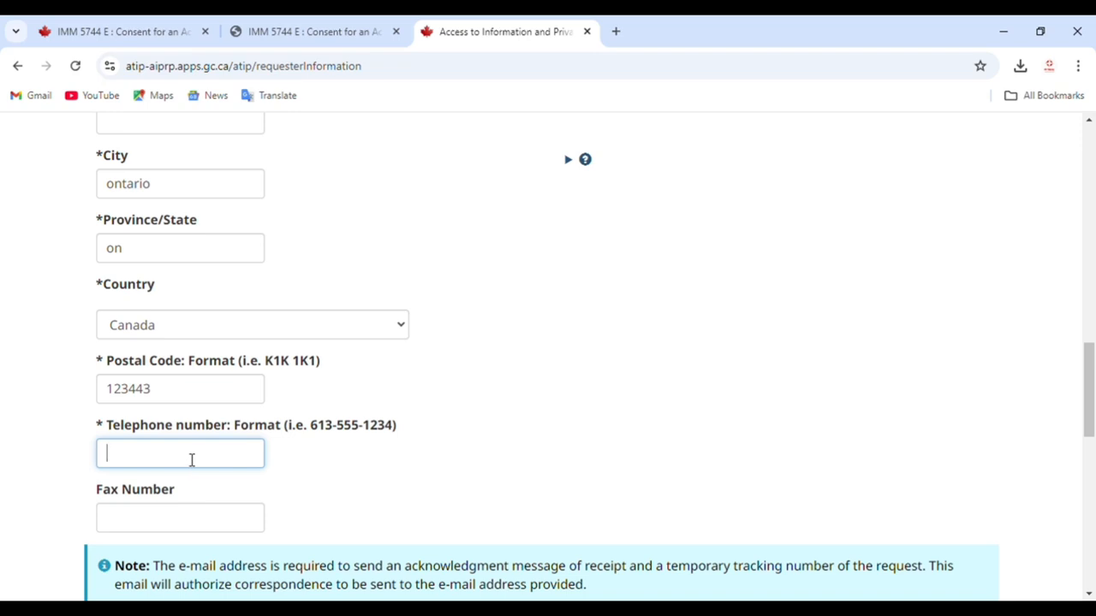
pyautogui.scroll(-3, 193, 460)
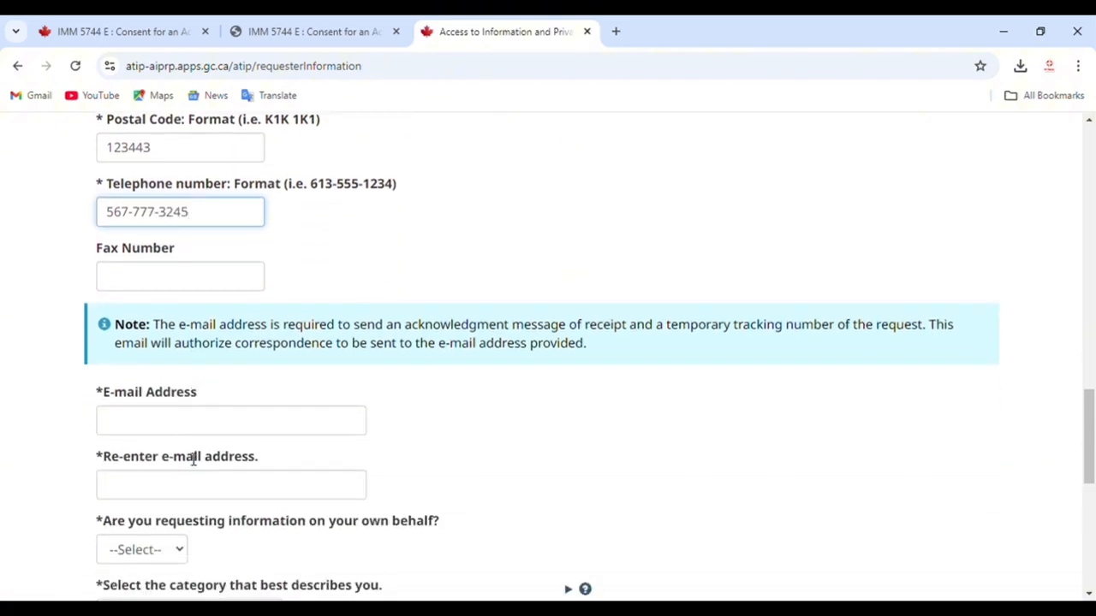
# Step: Enter the requester's e-mail address and paste it into the confirmation field
pyautogui.click(172, 427)
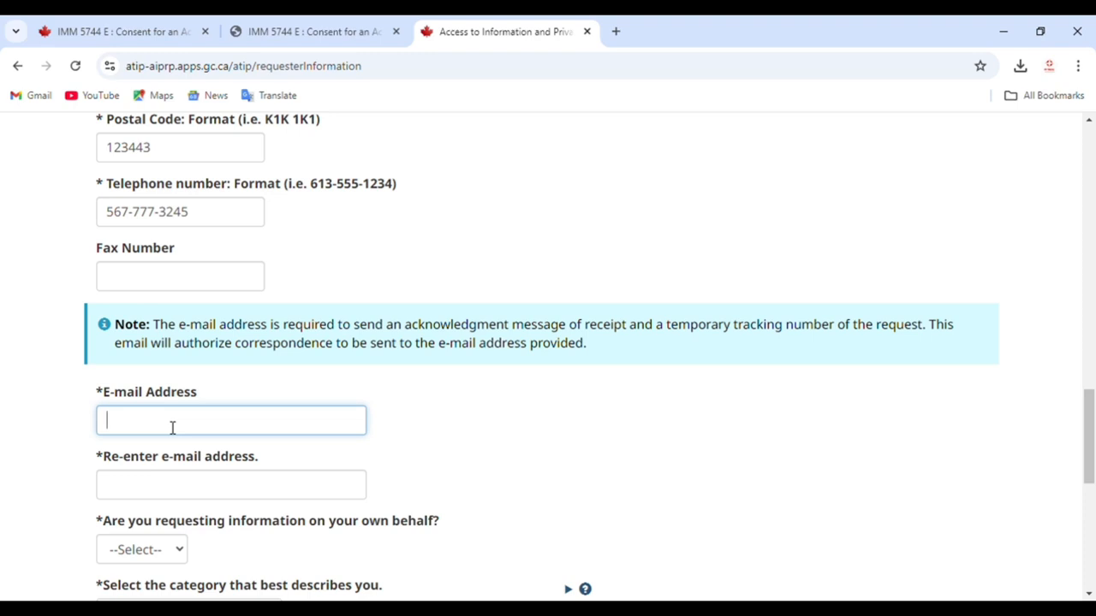
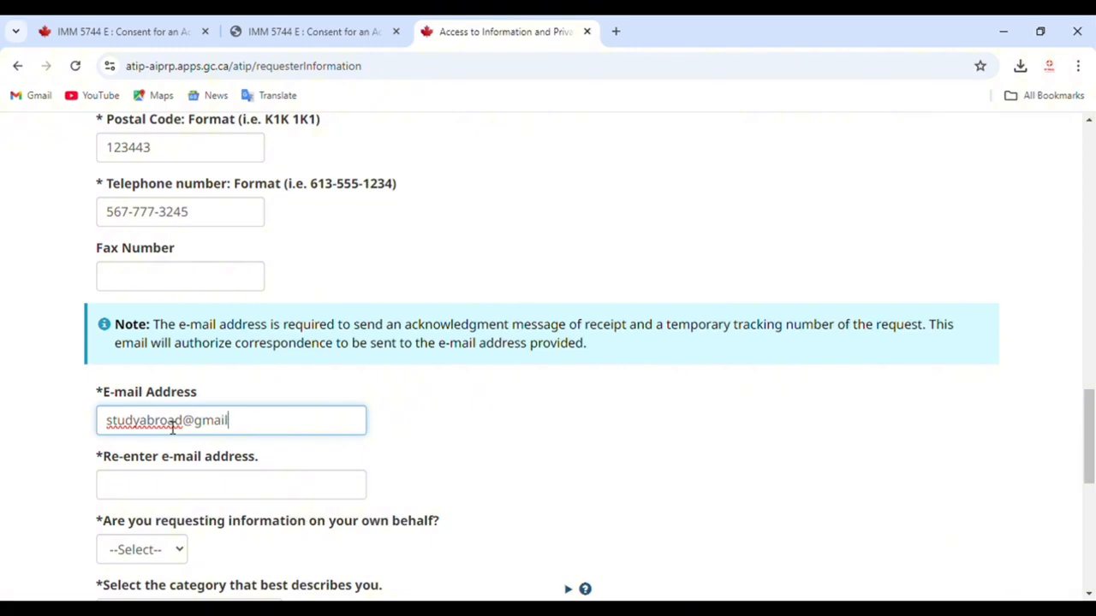
pyautogui.tripleClick(172, 428)
pyautogui.hotkey('ctrl', 'c')
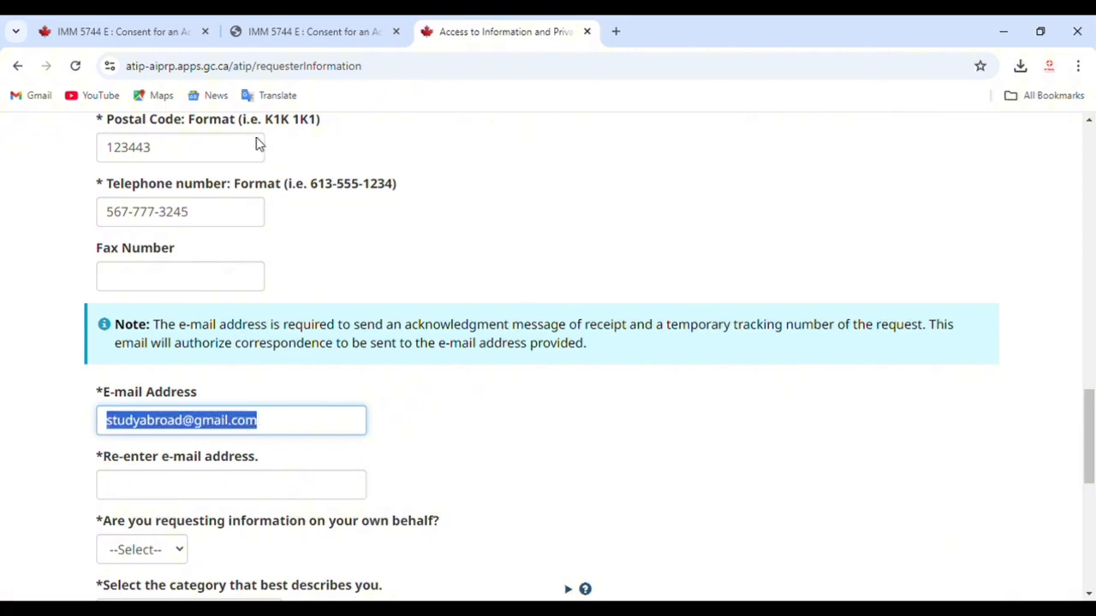
pyautogui.click(180, 484)
pyautogui.hotkey('ctrl', 'v')
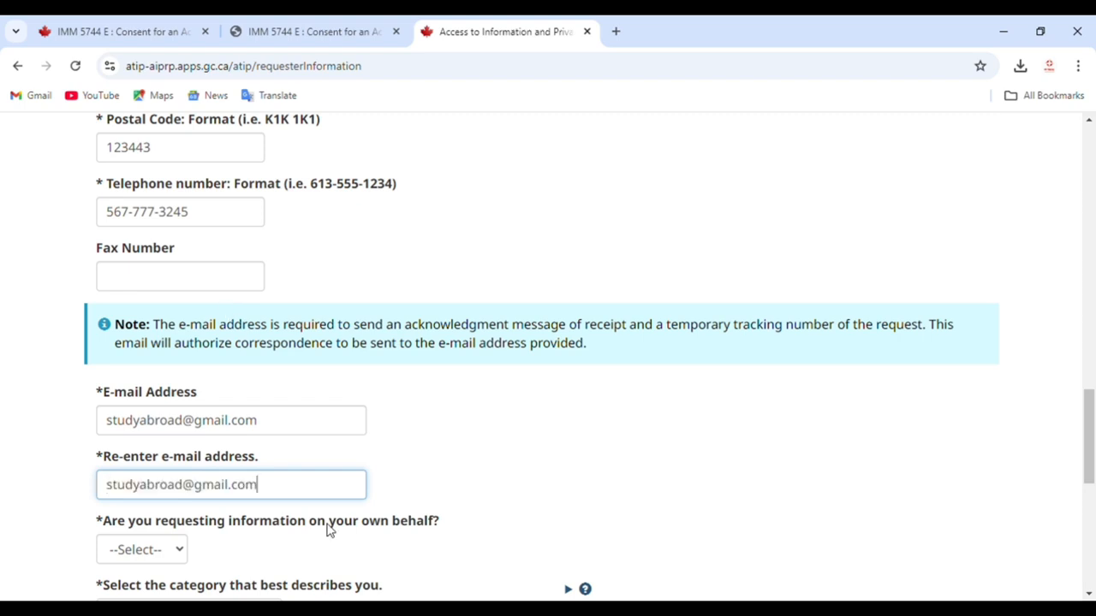
pyautogui.scroll(-2, 326, 531)
pyautogui.moveTo(104, 368); pyautogui.dragTo(341, 382)
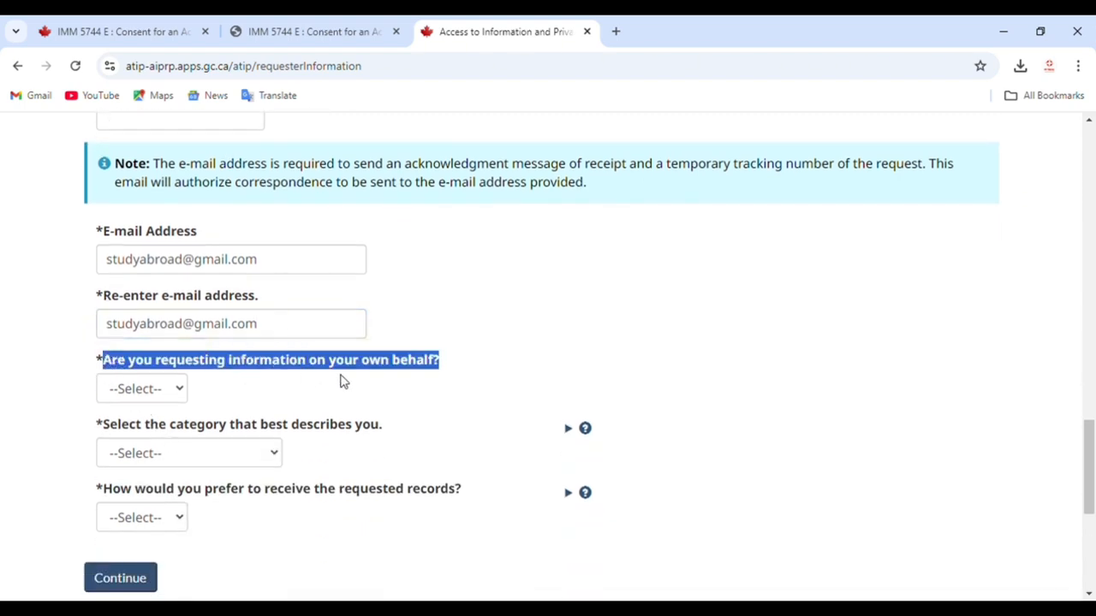
# Step: Answer No to requesting on own behalf and to the deceased-individual question
pyautogui.click(180, 399)
pyautogui.click(147, 467)
pyautogui.scroll(-3, 147, 467)
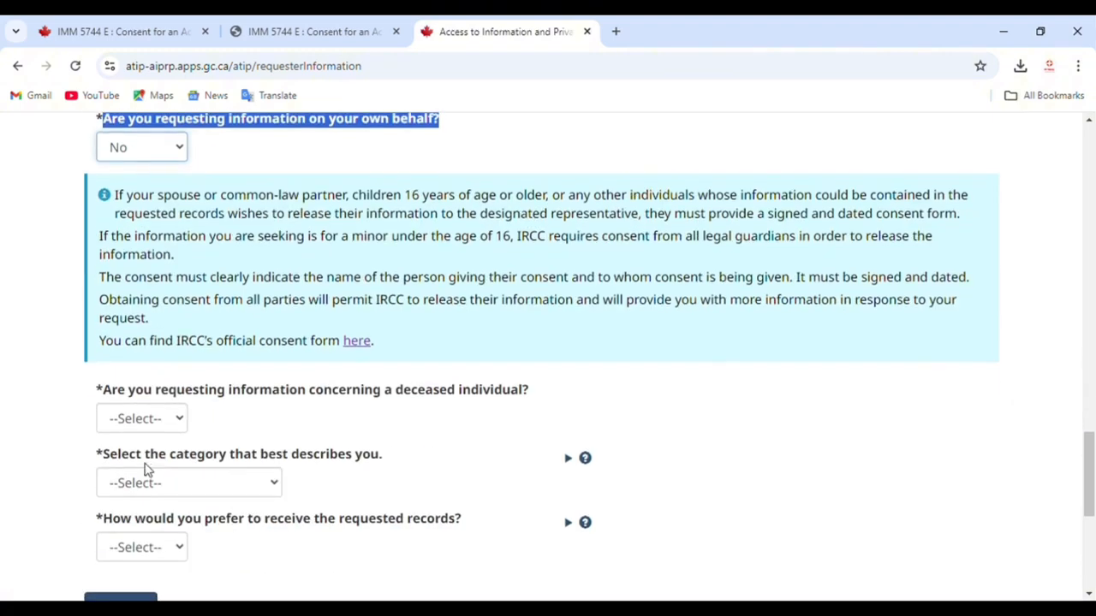
pyautogui.click(164, 419)
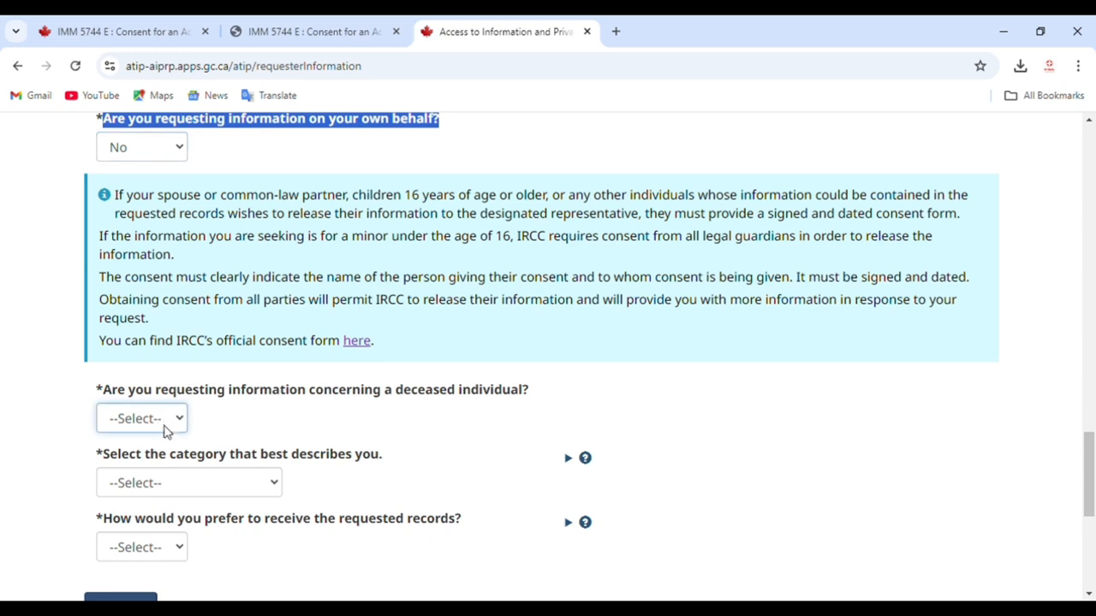
pyautogui.click(291, 413)
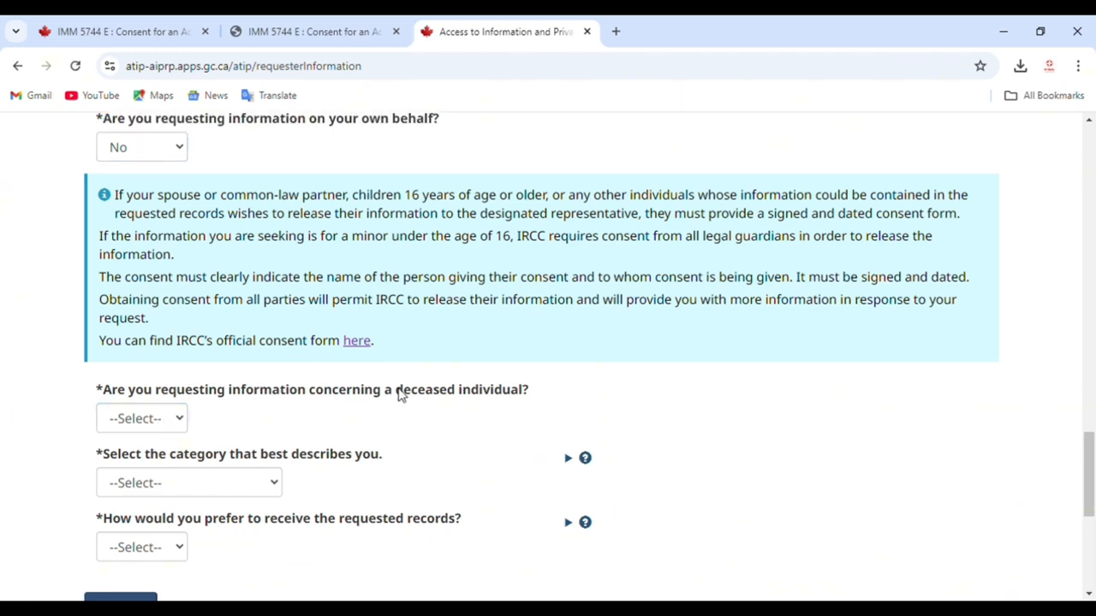
pyautogui.moveTo(397, 392); pyautogui.dragTo(460, 406)
pyautogui.click(183, 429)
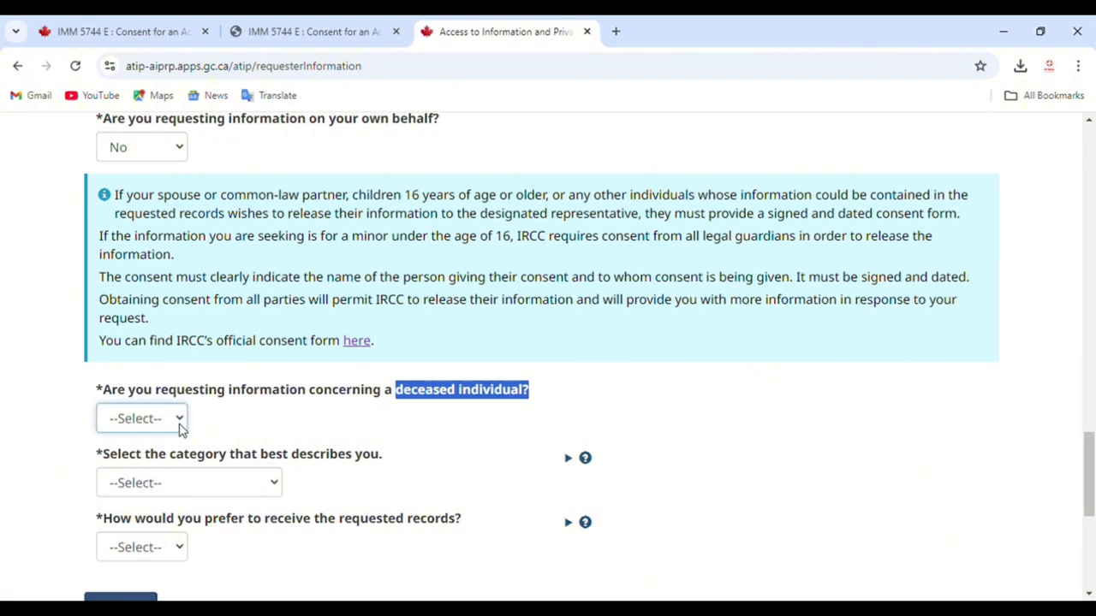
pyautogui.click(141, 502)
pyautogui.scroll(-1, 157, 496)
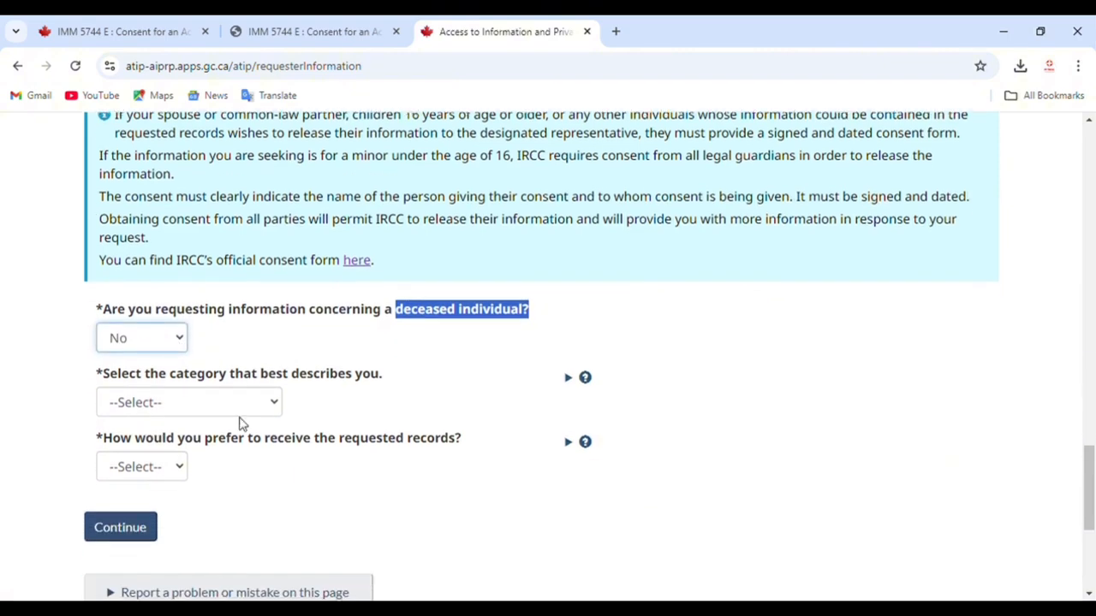
# Step: Set the requester category to Academia and records delivery to E-mail
pyautogui.click(246, 406)
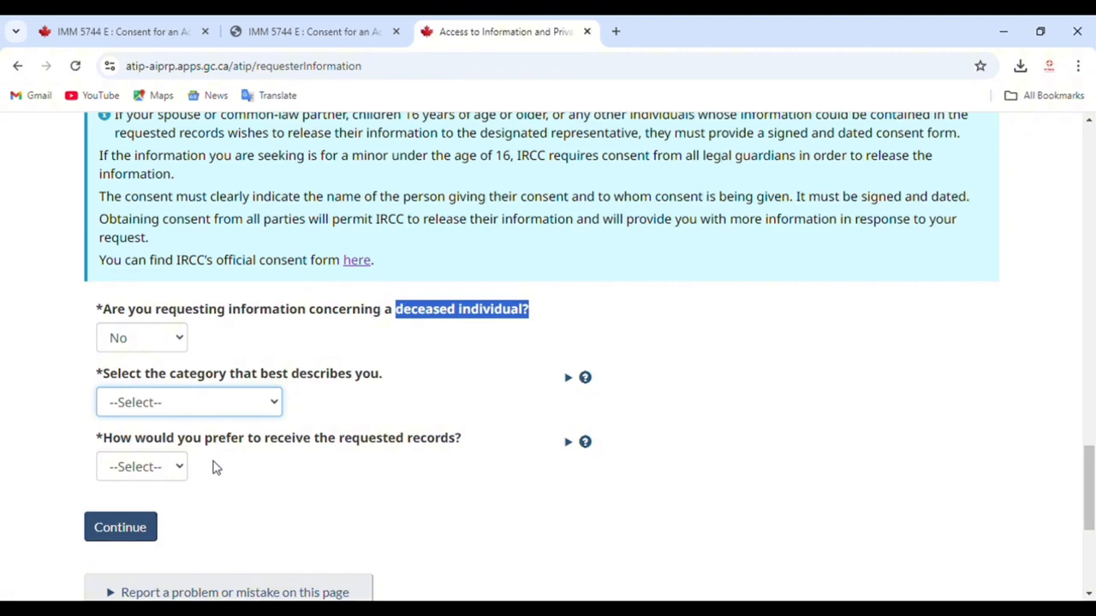
pyautogui.press('Down')
pyautogui.click(154, 464)
pyautogui.press('Down')
# Step: Submit the requester details and move on to the Act Selection step
pyautogui.click(142, 529)
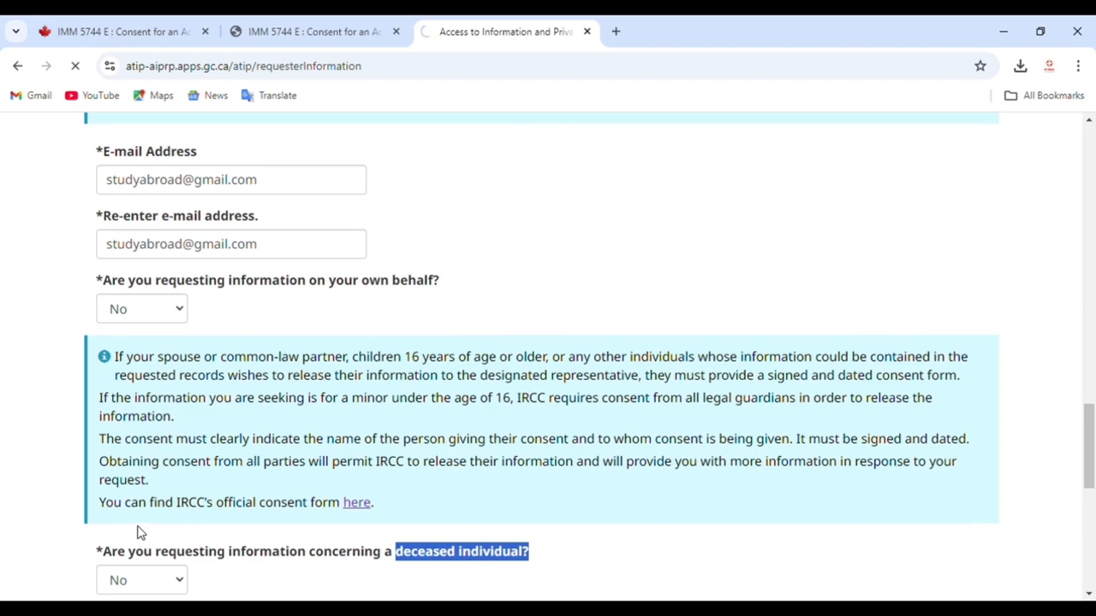
pyautogui.scroll(7, 141, 531)
pyautogui.scroll(7, 516, 345)
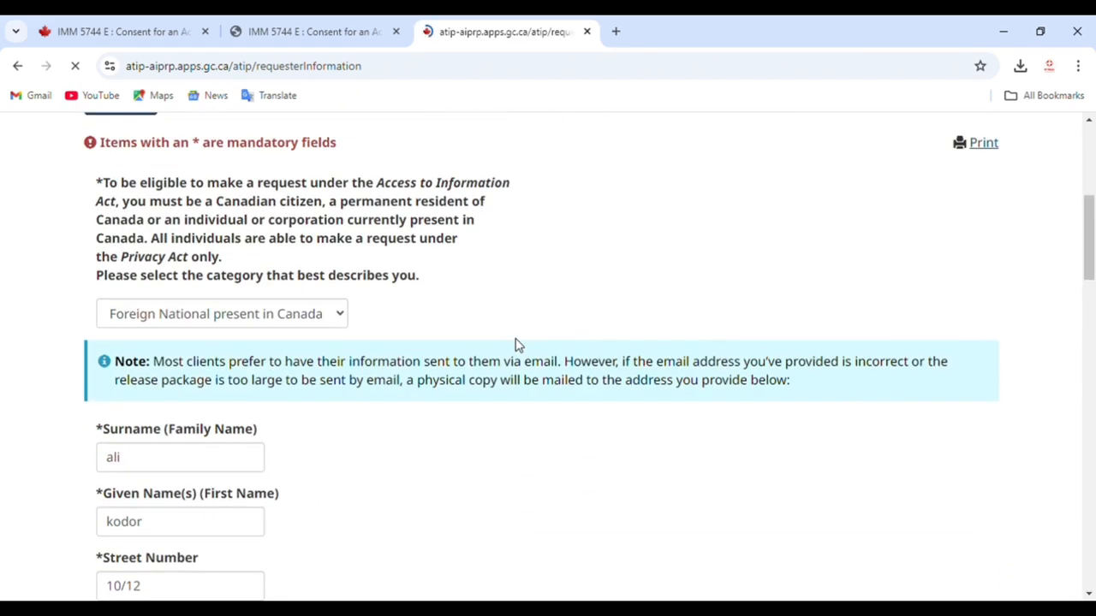
pyautogui.scroll(1, 516, 345)
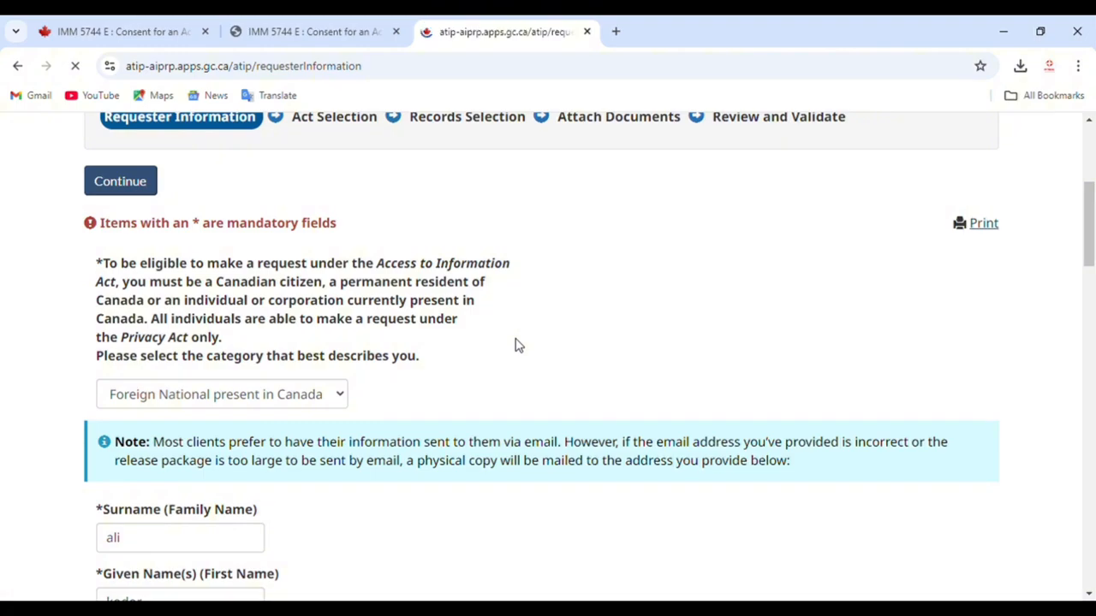
pyautogui.scroll(-5, 517, 345)
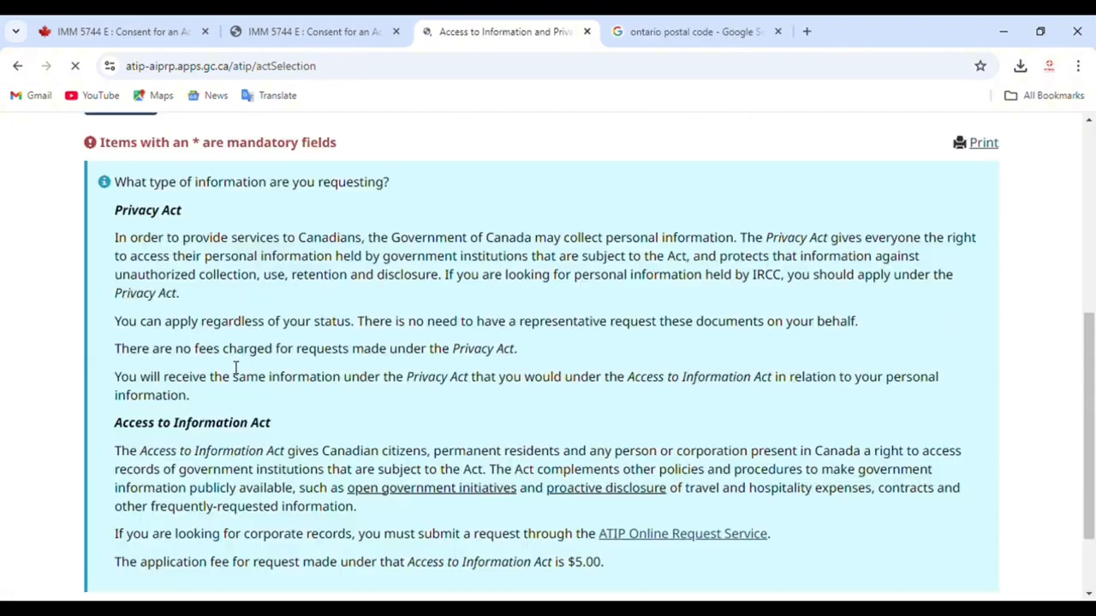
pyautogui.scroll(-1, 234, 364)
pyautogui.scroll(3, 235, 366)
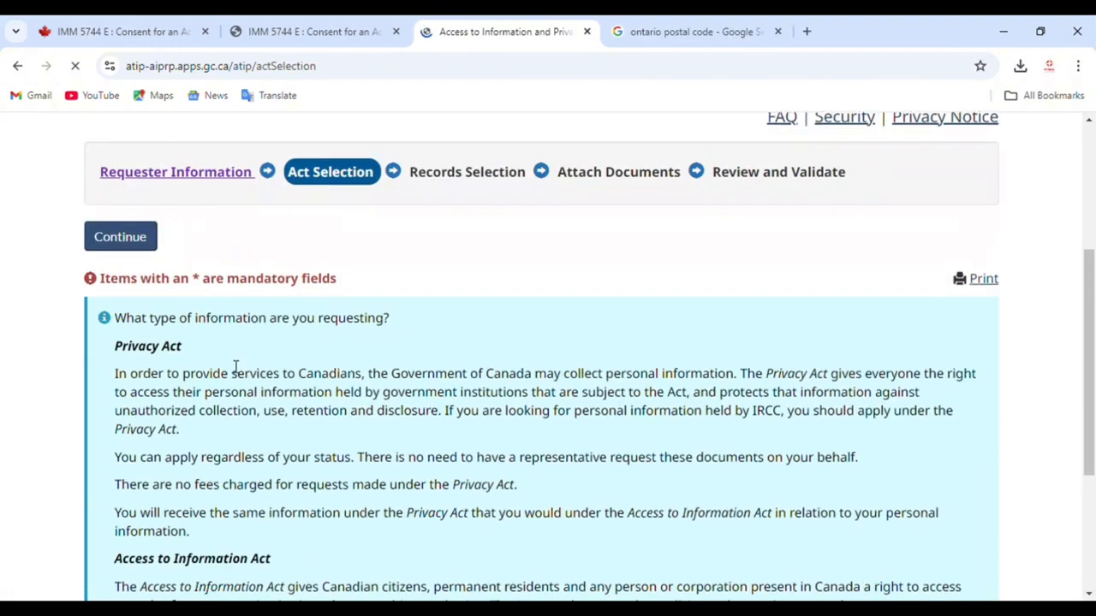
pyautogui.scroll(-3, 161, 330)
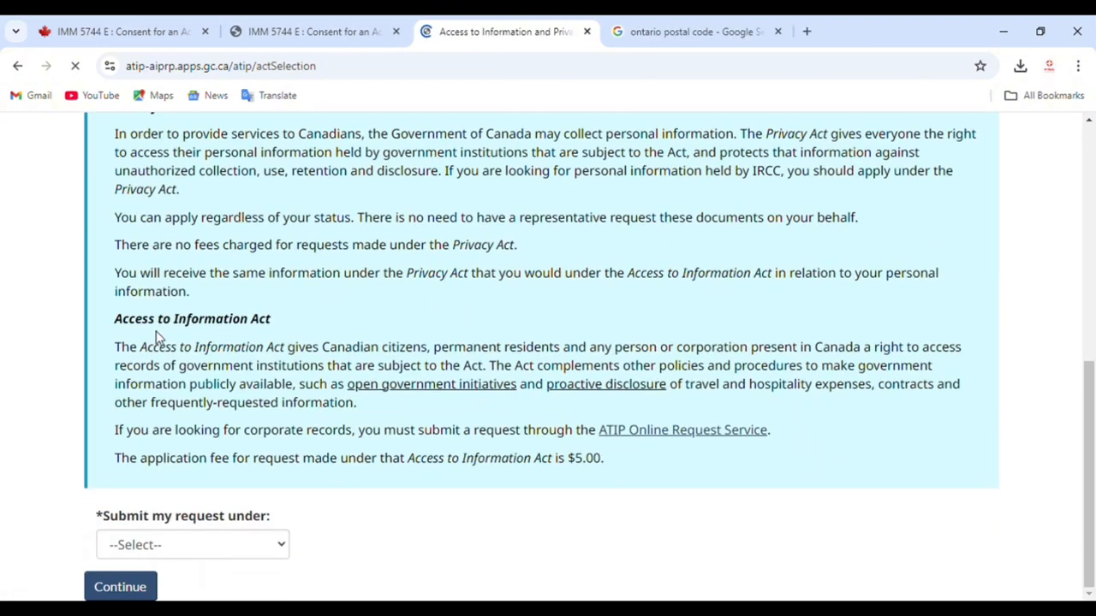
# Step: Choose 'Access to Information Act' under 'Submit my request under' and continue to Records Selection
pyautogui.click(180, 545)
pyautogui.click(180, 524)
pyautogui.click(143, 589)
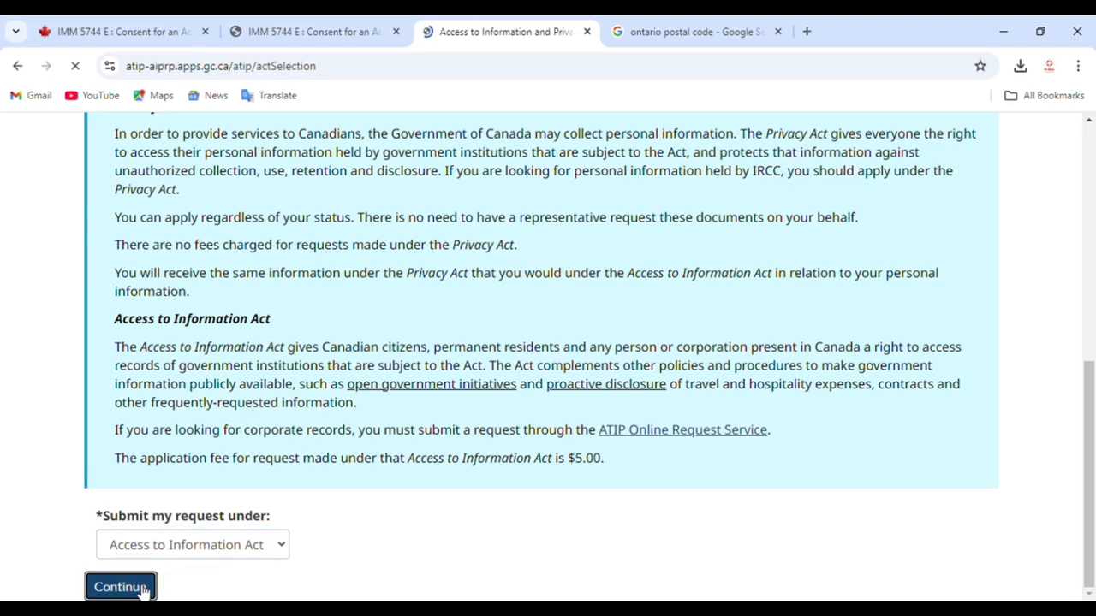
pyautogui.scroll(3, 465, 420)
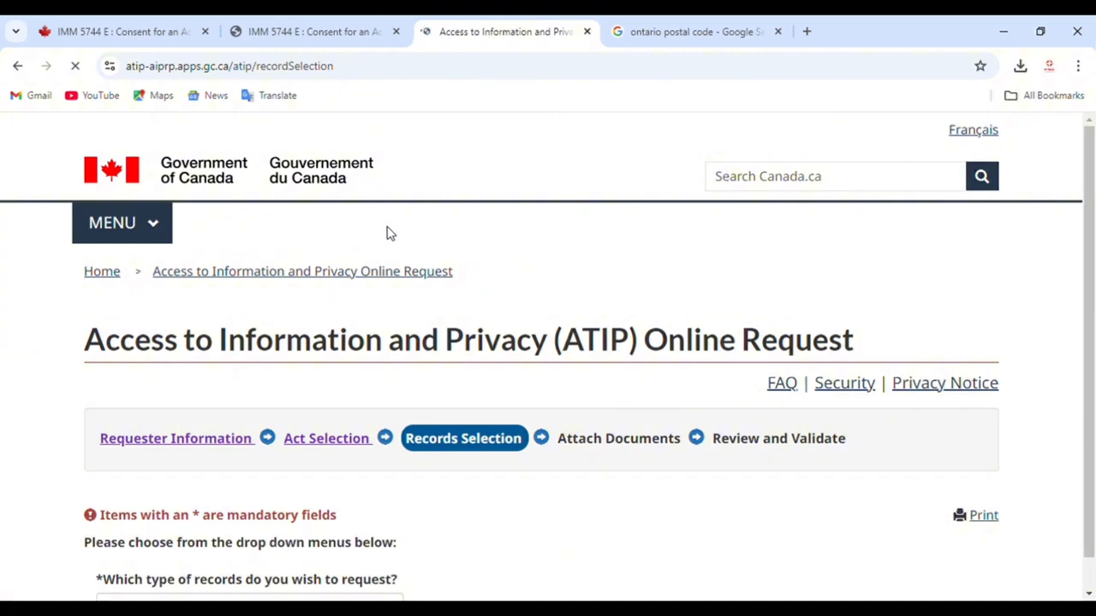
# Step: Request Immigration/Citizenship Application Records for Temporary Residence - Student Visa: Reasons for Refusal including officer's notes
pyautogui.scroll(-1, 398, 257)
pyautogui.scroll(-3, 368, 462)
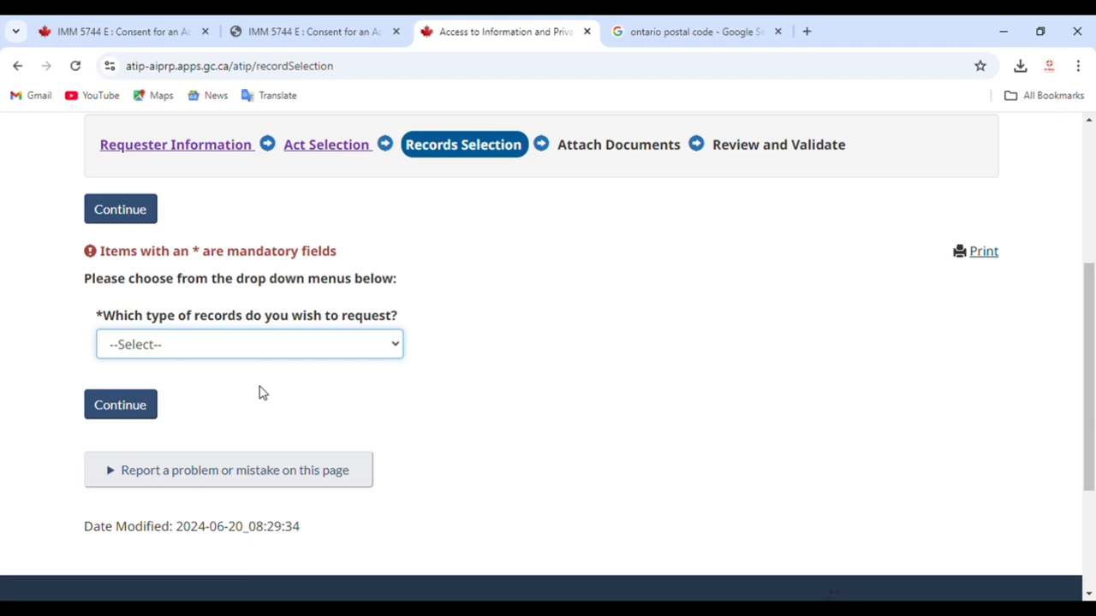
pyautogui.press('Down')
pyautogui.press('Tab')
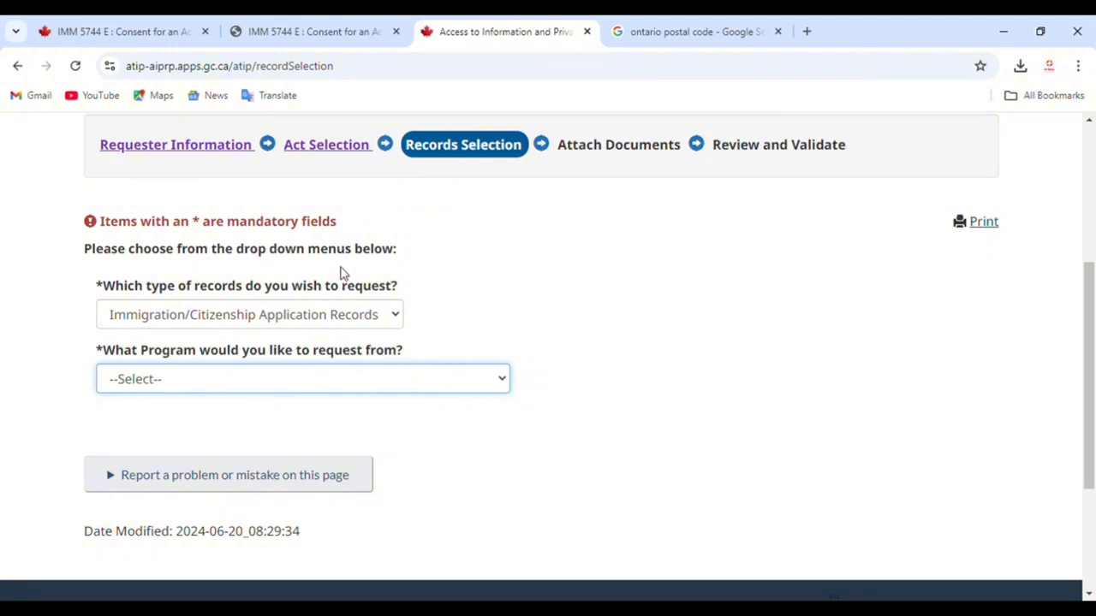
pyautogui.click(225, 265)
pyautogui.scroll(-1, 309, 343)
pyautogui.scroll(-1, 312, 346)
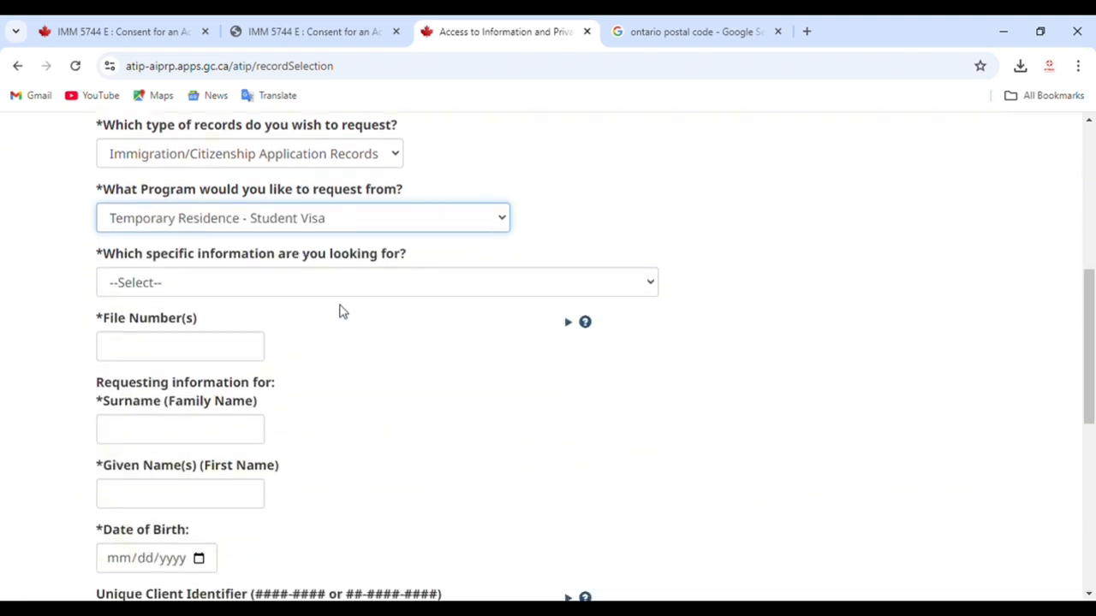
pyautogui.click(348, 293)
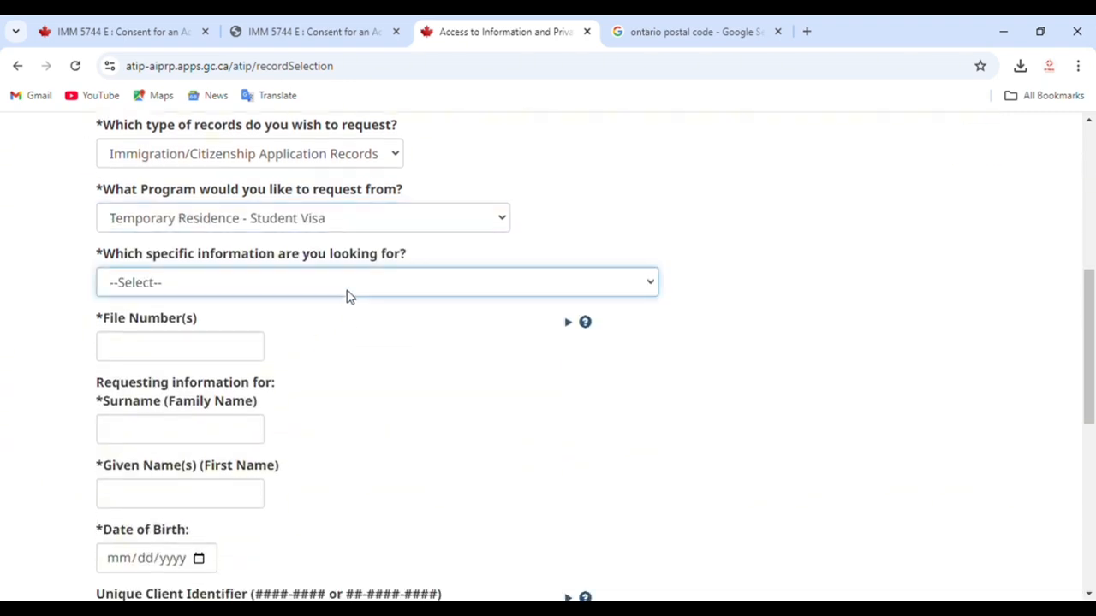
pyautogui.click(333, 382)
# Step: Paste the applicant's file number into the File Number(s) field
pyautogui.click(188, 351)
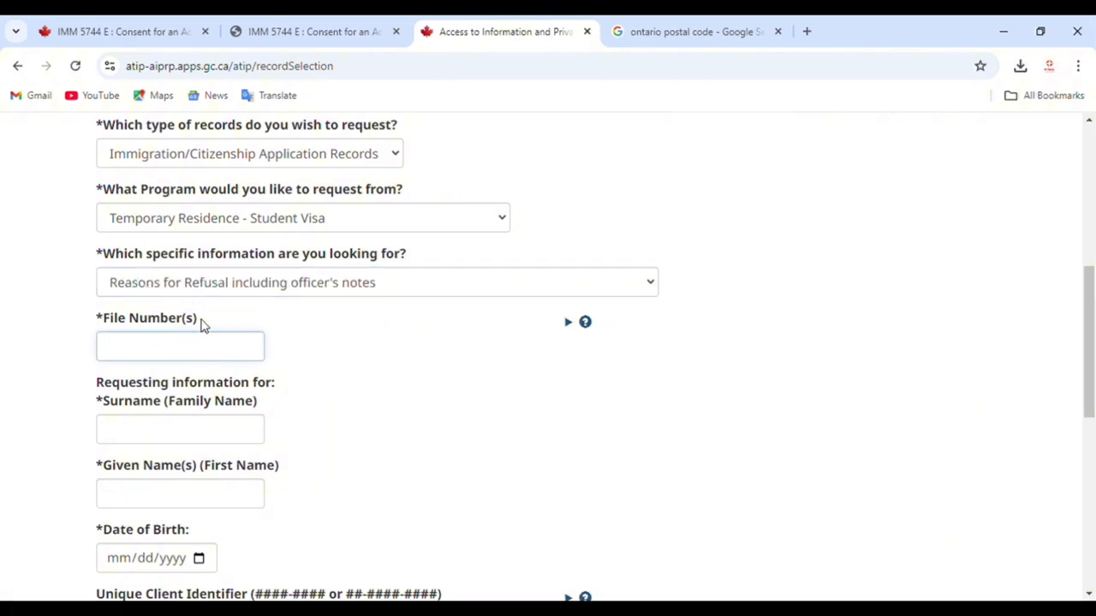
pyautogui.moveTo(203, 323); pyautogui.dragTo(104, 320)
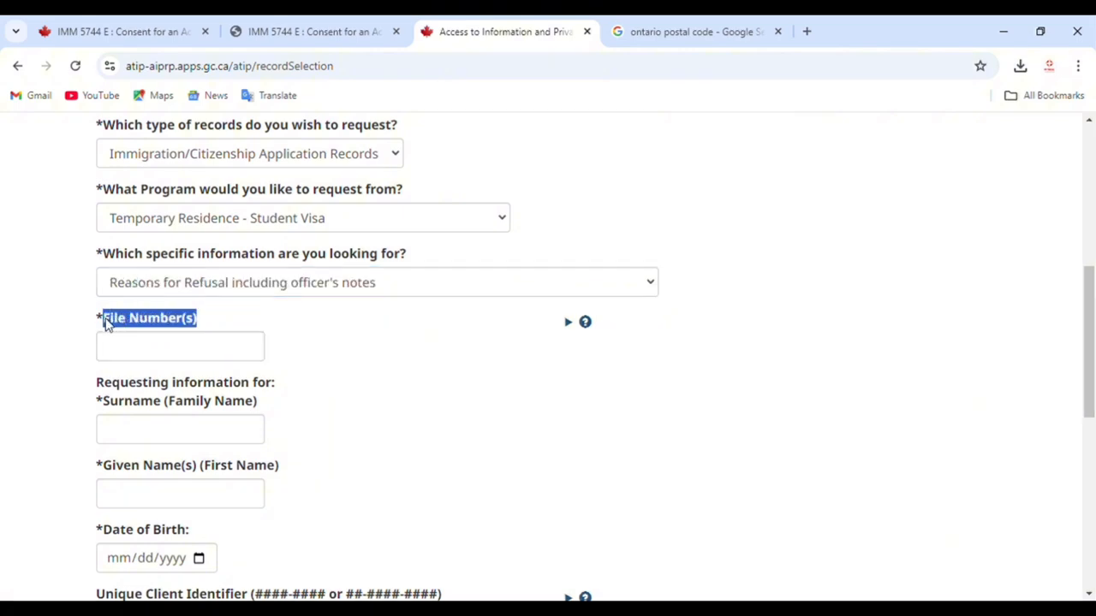
pyautogui.click(377, 380)
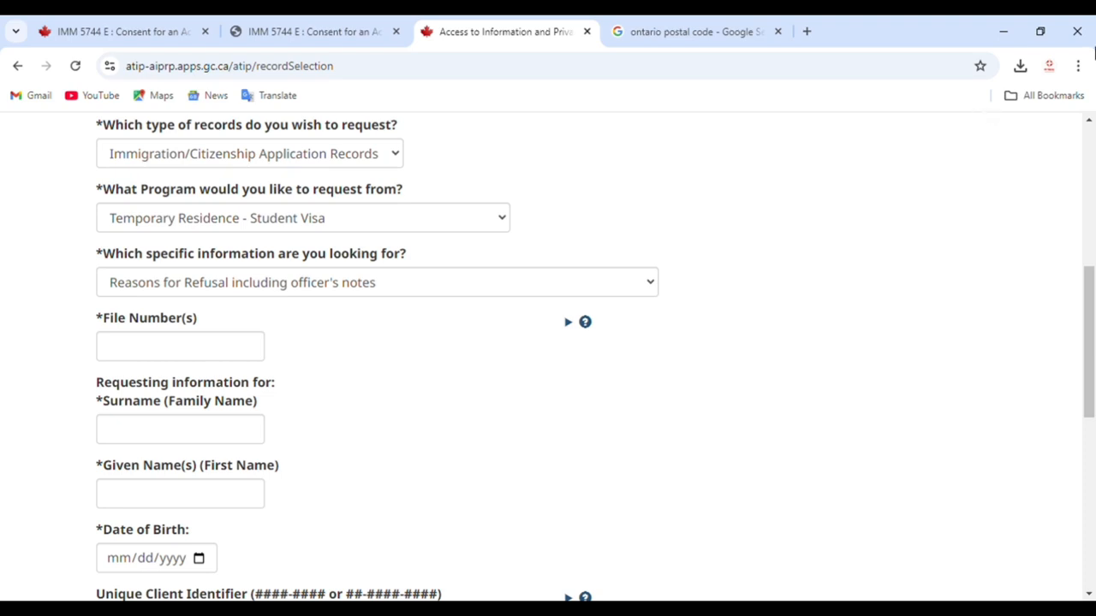
pyautogui.scroll(1, 1020, 111)
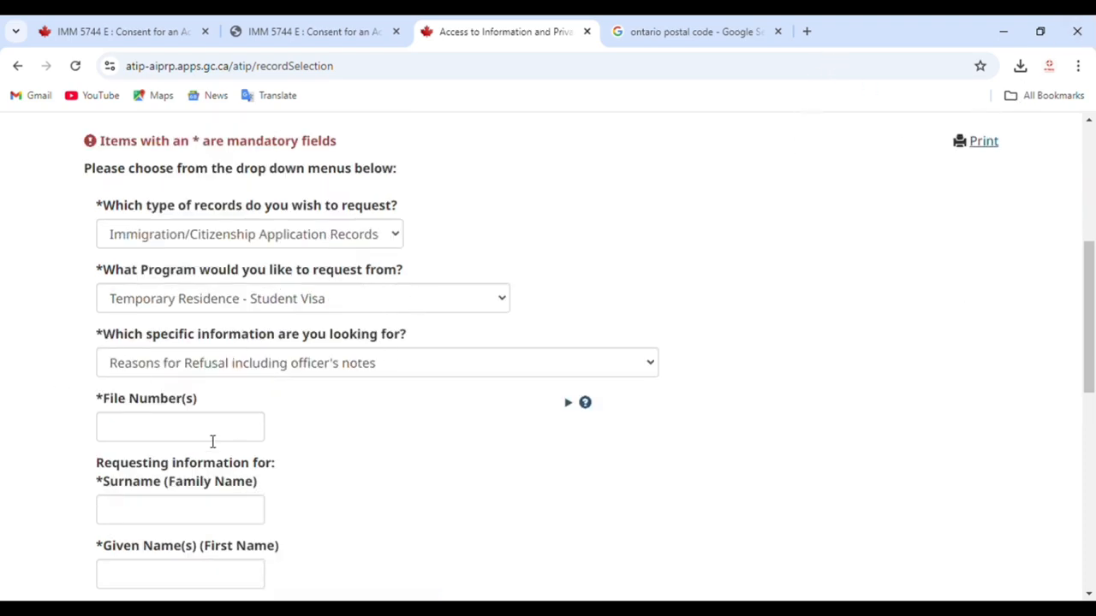
pyautogui.moveTo(200, 402); pyautogui.dragTo(107, 403)
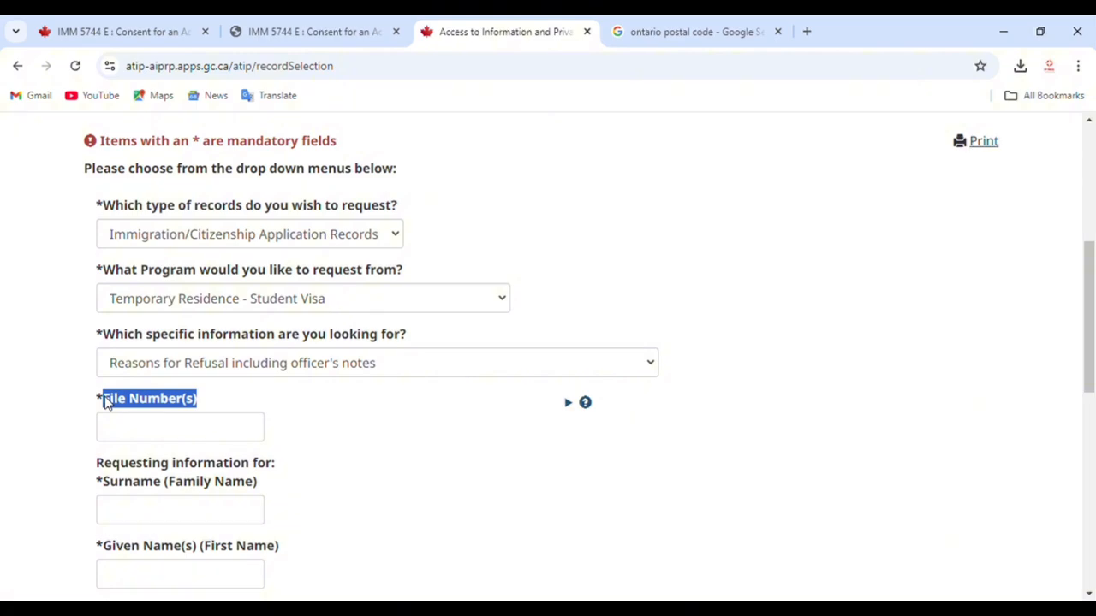
pyautogui.click(520, 609)
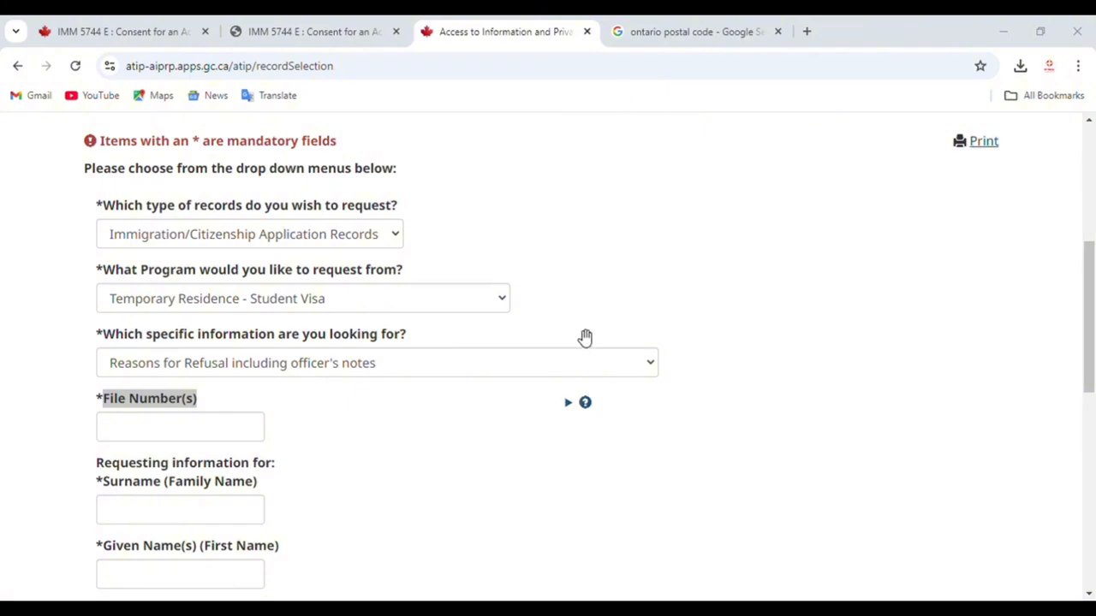
pyautogui.click(632, 82)
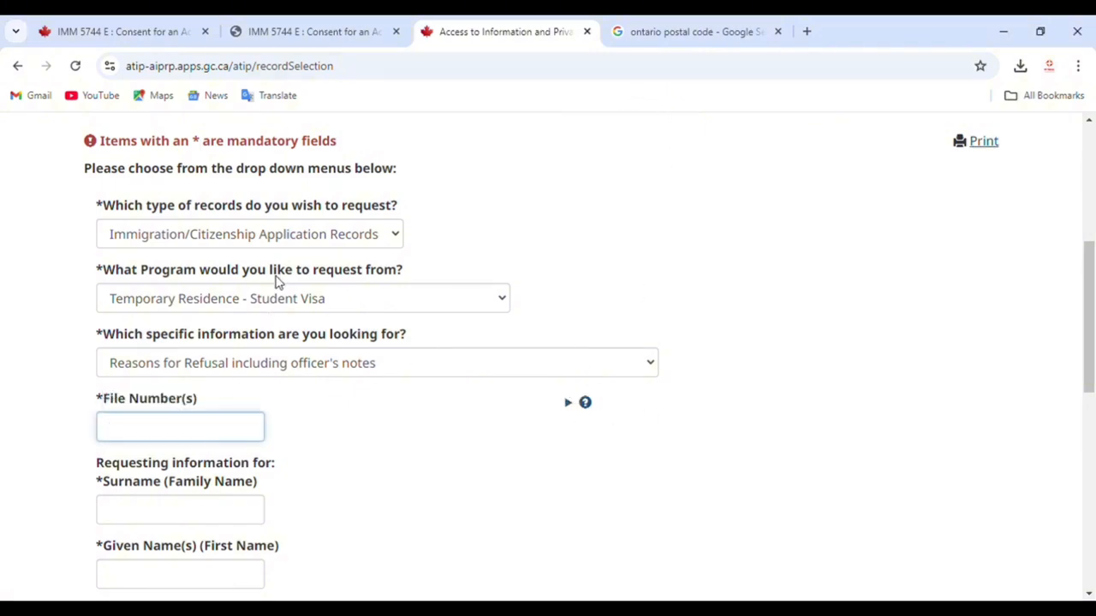
# Step: Fill in the applicant's surname, given name and date of birth, then the Unique Client Identifier
pyautogui.scroll(-1, 274, 266)
pyautogui.click(204, 428)
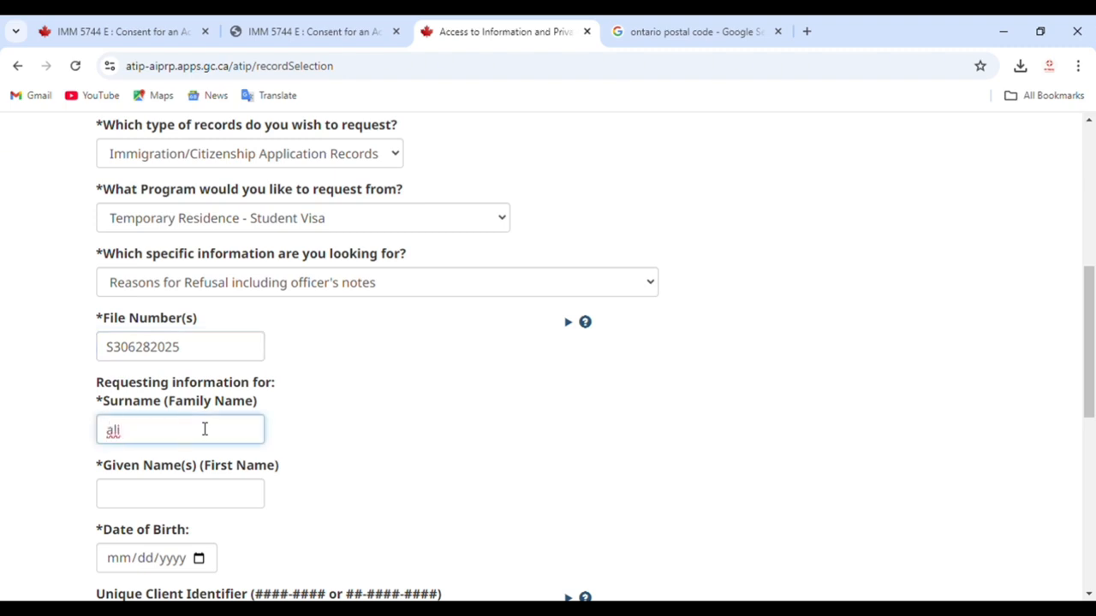
pyautogui.click(185, 496)
pyautogui.write('ko')
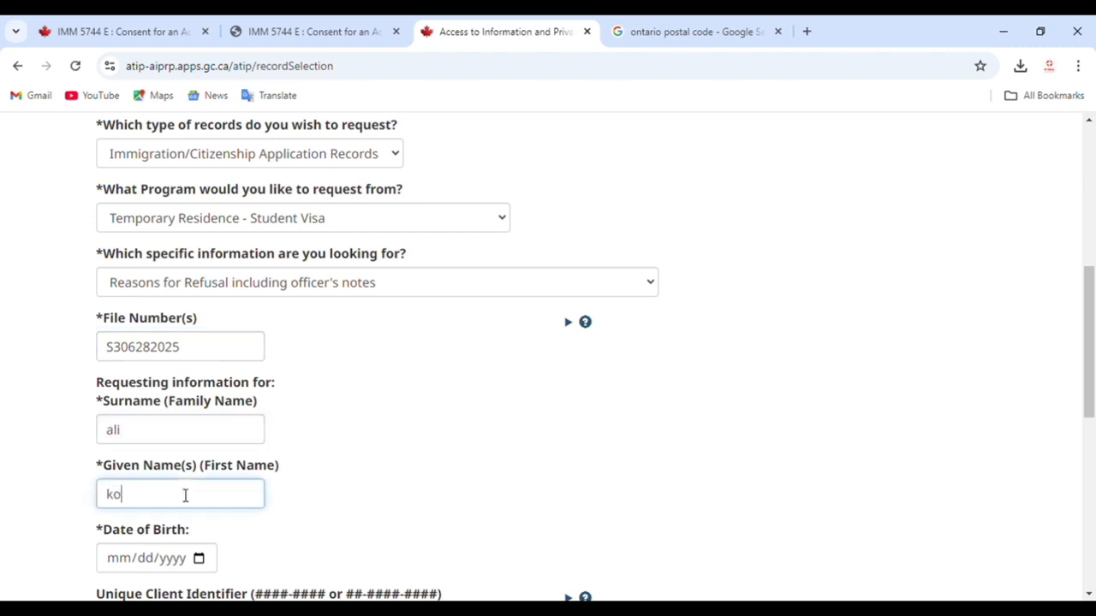
pyautogui.write('dor')
pyautogui.scroll(-1, 185, 495)
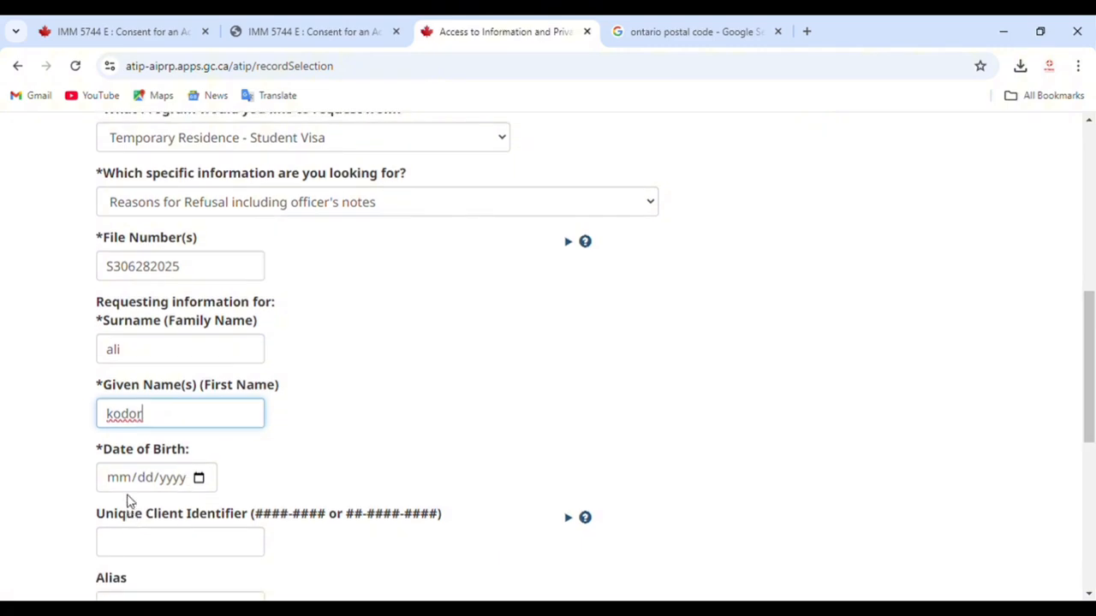
pyautogui.click(118, 481)
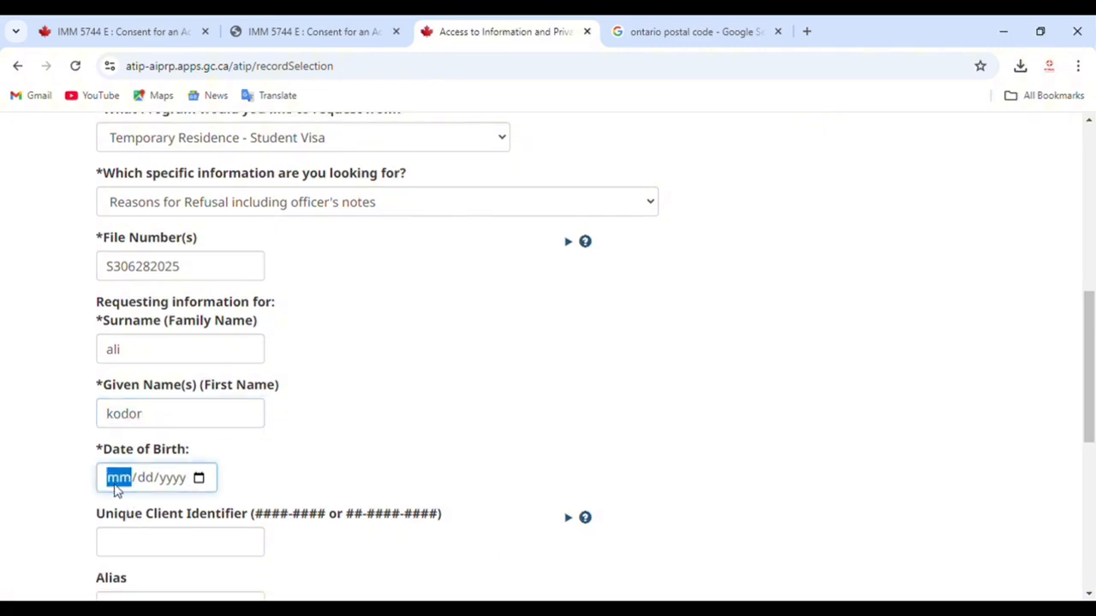
pyautogui.write('10/10/')
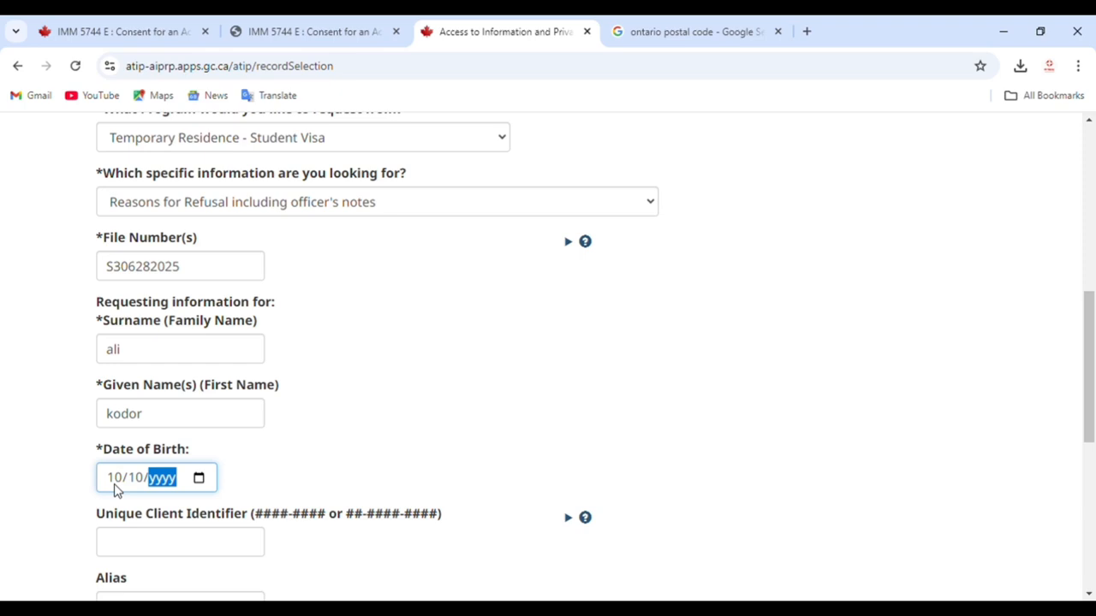
pyautogui.write('0002000')
pyautogui.moveTo(94, 521); pyautogui.dragTo(246, 524)
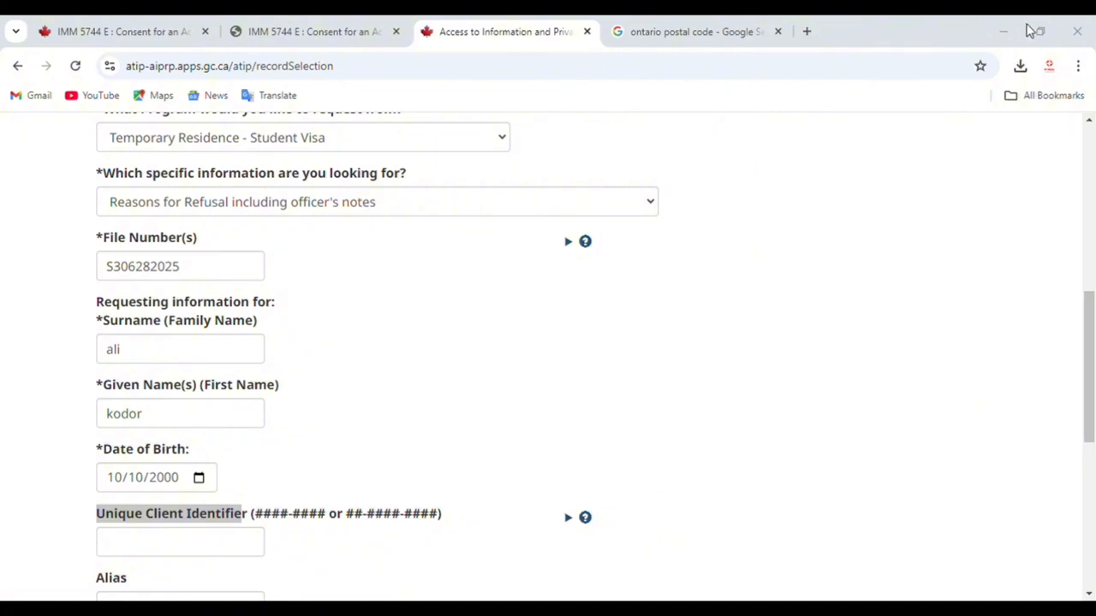
pyautogui.click(625, 92)
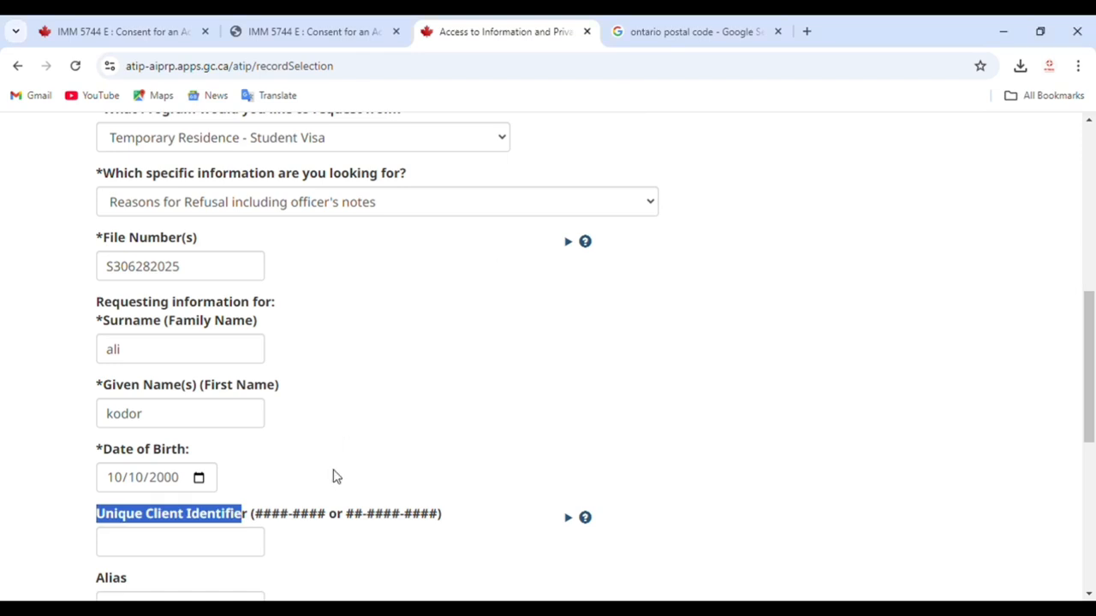
pyautogui.scroll(-1, 180, 497)
pyautogui.click(171, 477)
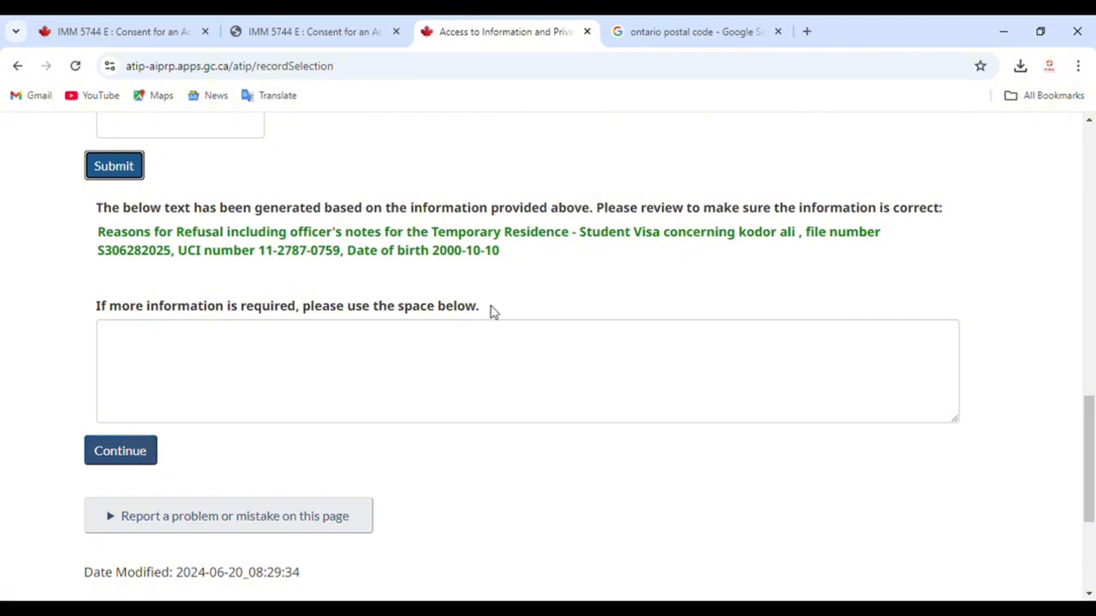
# Step: Accept the generated Reasons for Refusal request and continue past the consent form example to Attach Documents
pyautogui.moveTo(484, 306); pyautogui.dragTo(91, 319)
pyautogui.click(120, 450)
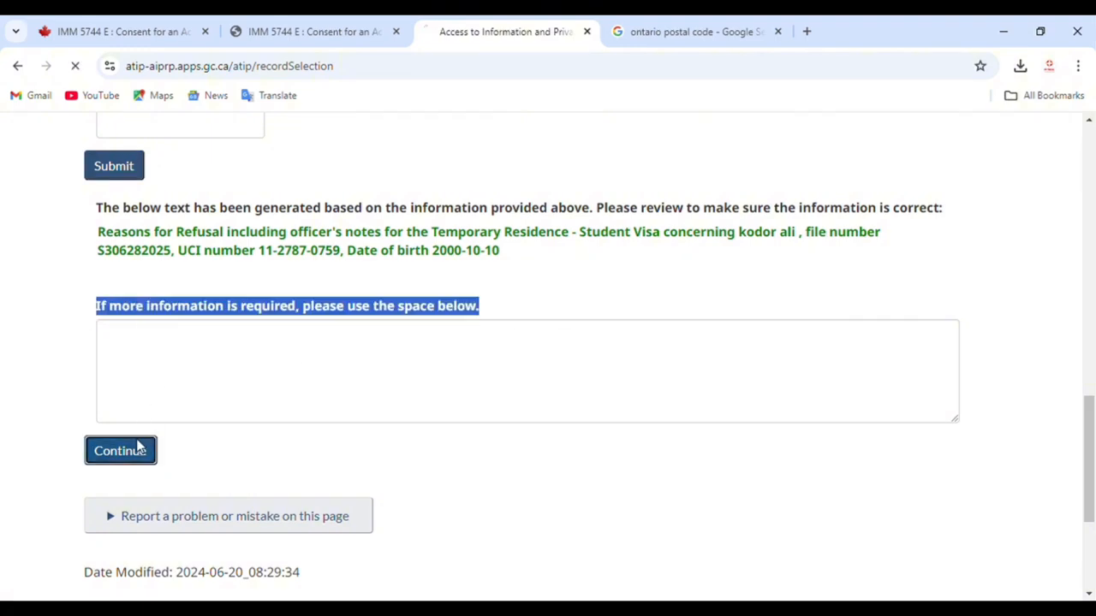
pyautogui.scroll(6, 348, 406)
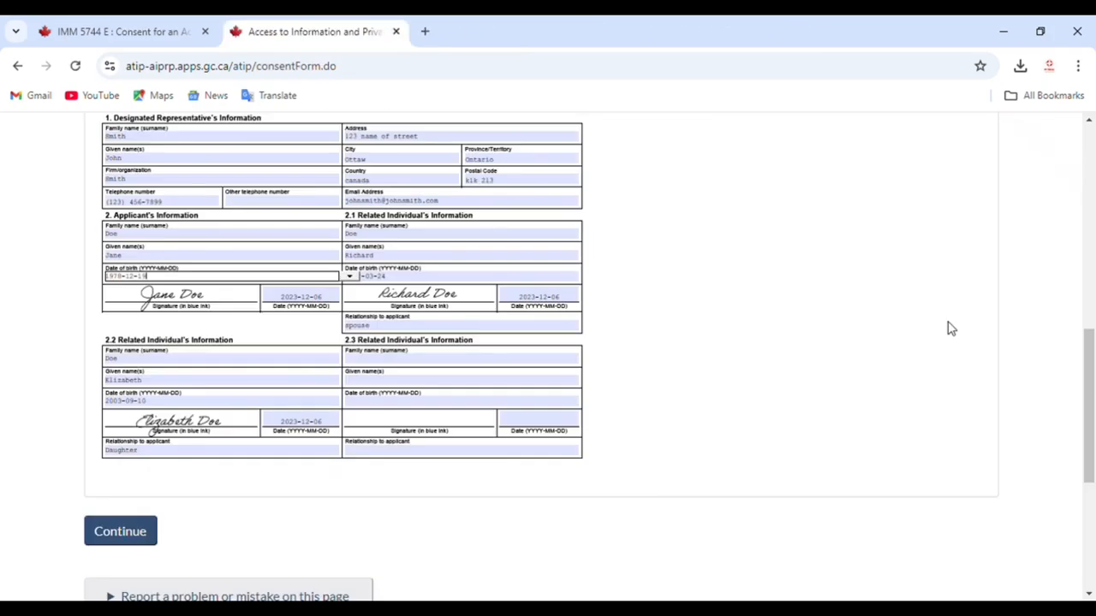
pyautogui.scroll(10, 799, 494)
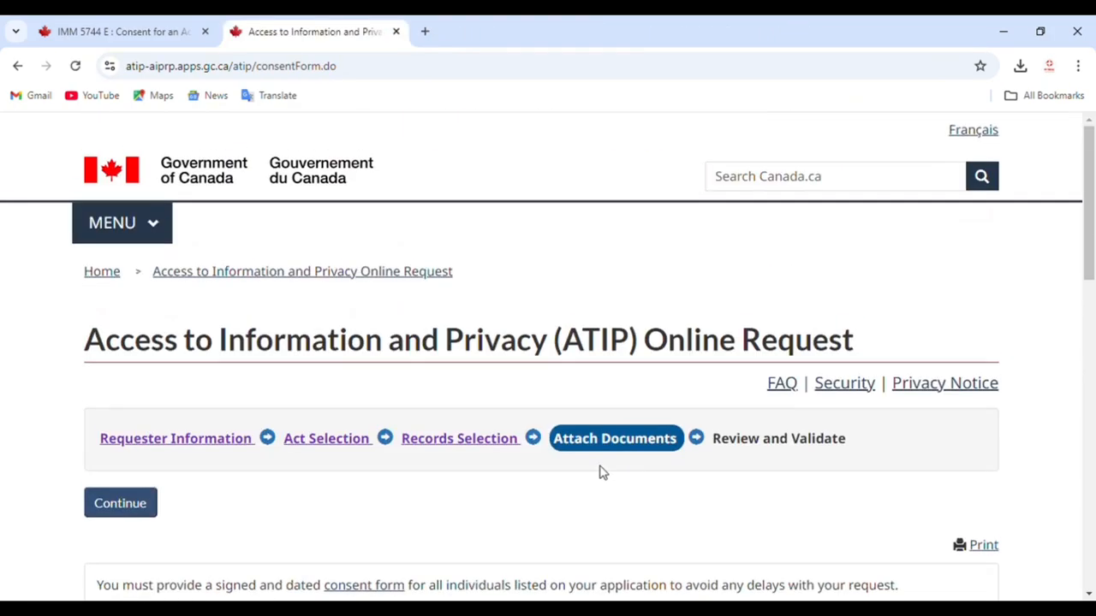
pyautogui.scroll(-12, 618, 440)
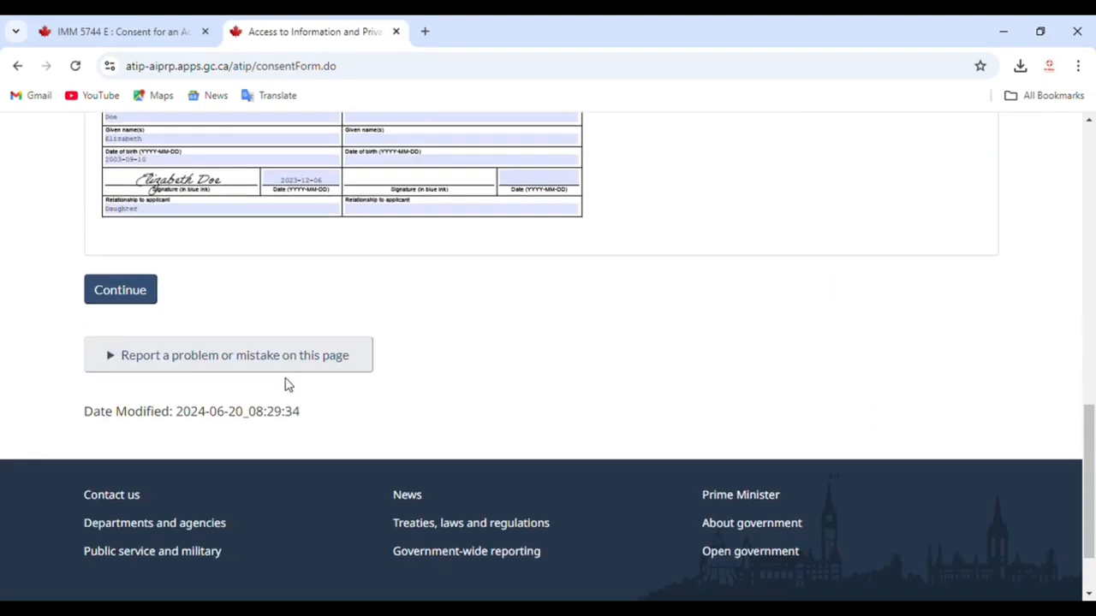
pyautogui.click(132, 291)
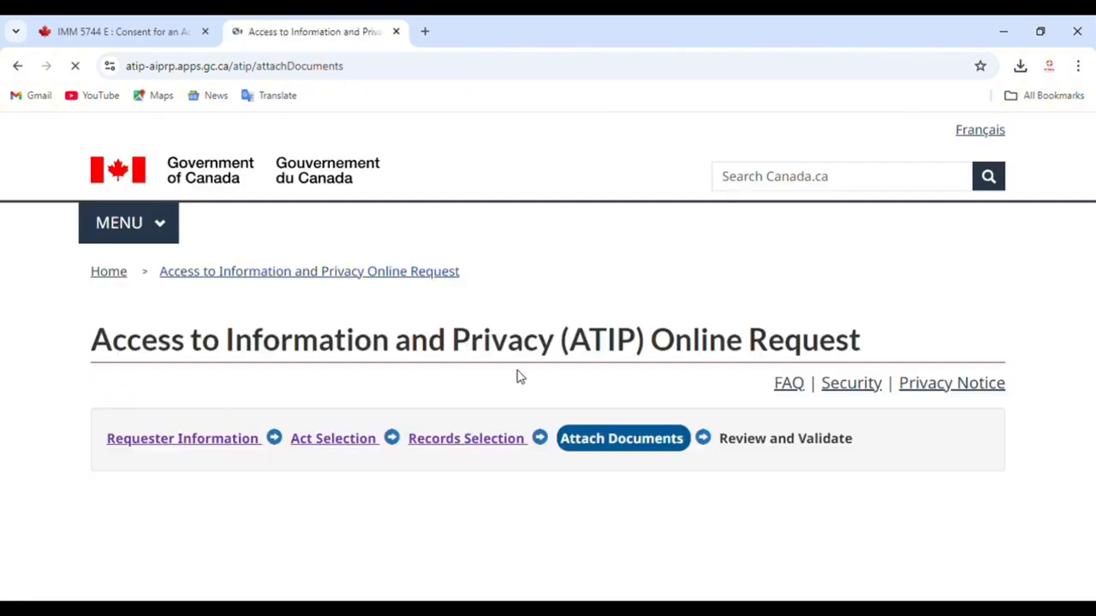
# Step: Add two more upload slots and attach imm5744e.pdf and the .jfif image as consent documents
pyautogui.scroll(-2, 568, 505)
pyautogui.scroll(-6, 567, 490)
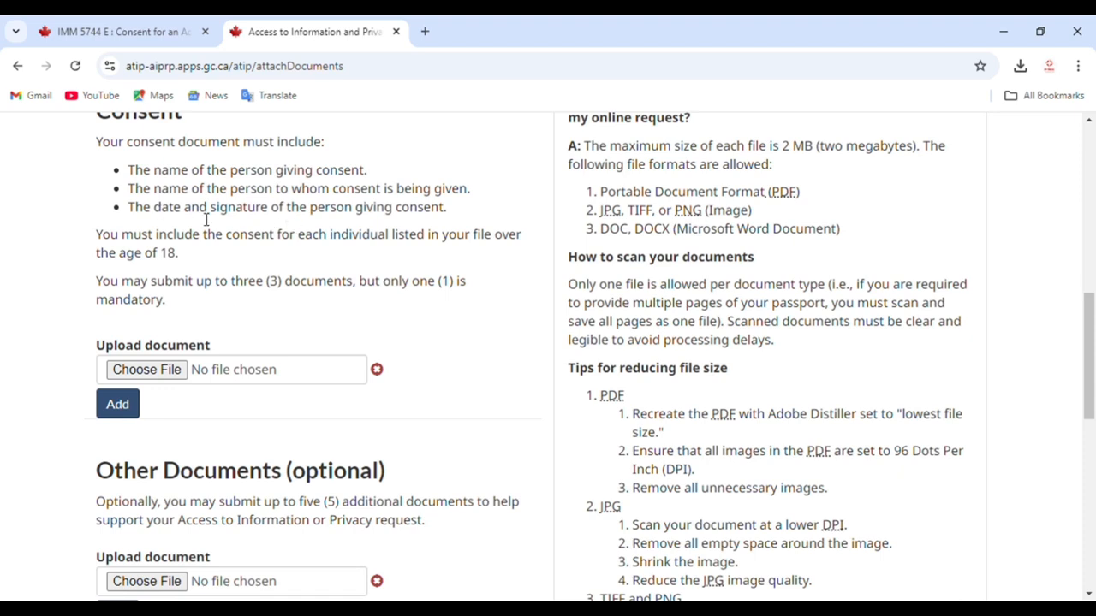
pyautogui.click(135, 413)
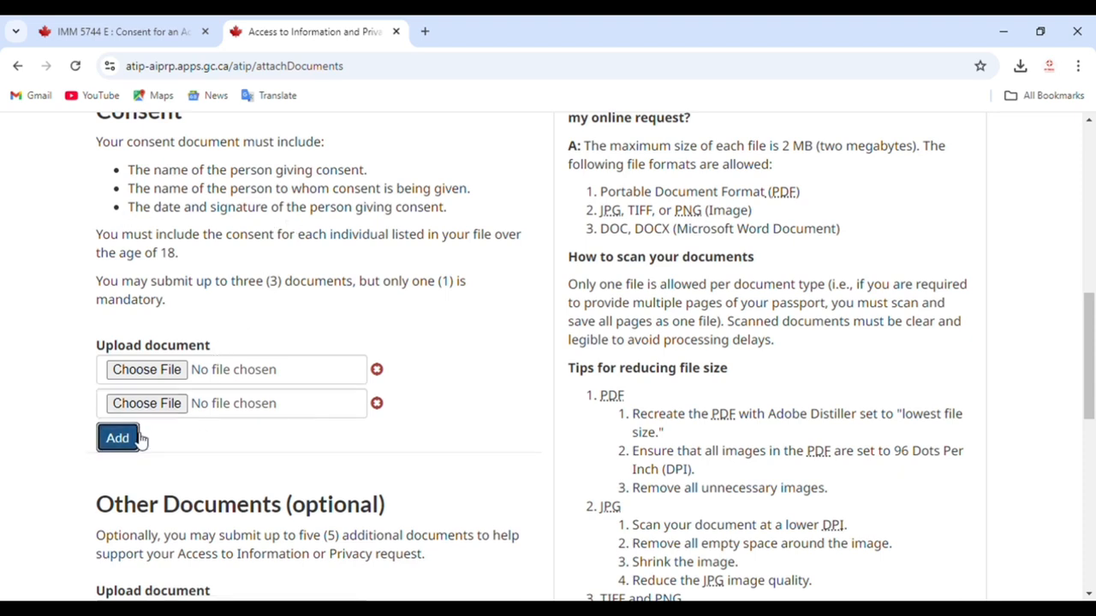
pyautogui.click(139, 439)
pyautogui.click(164, 374)
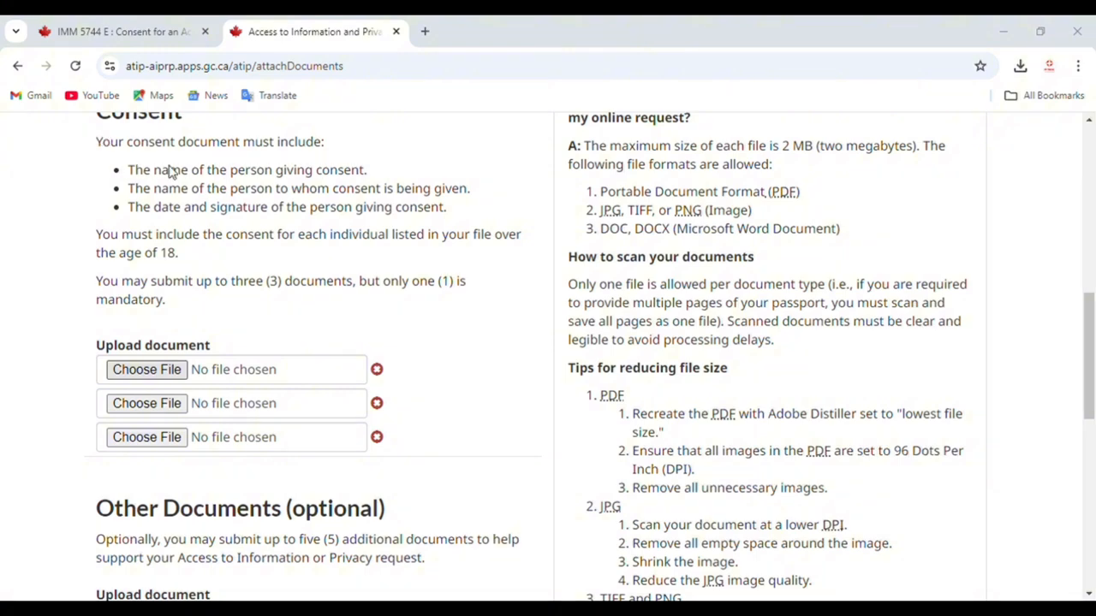
pyautogui.doubleClick(413, 389)
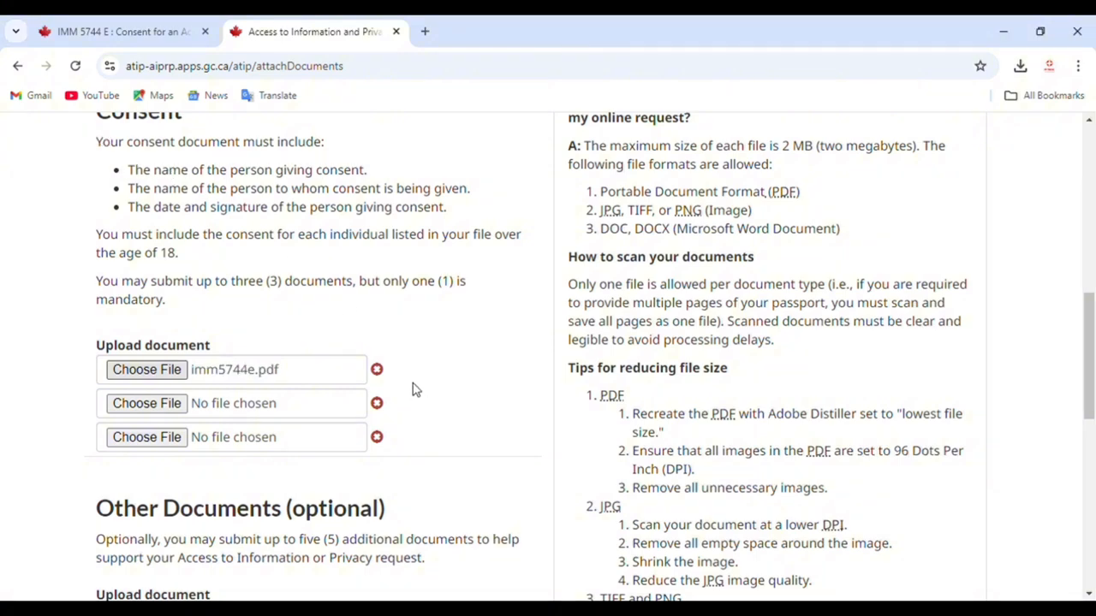
pyautogui.click(152, 405)
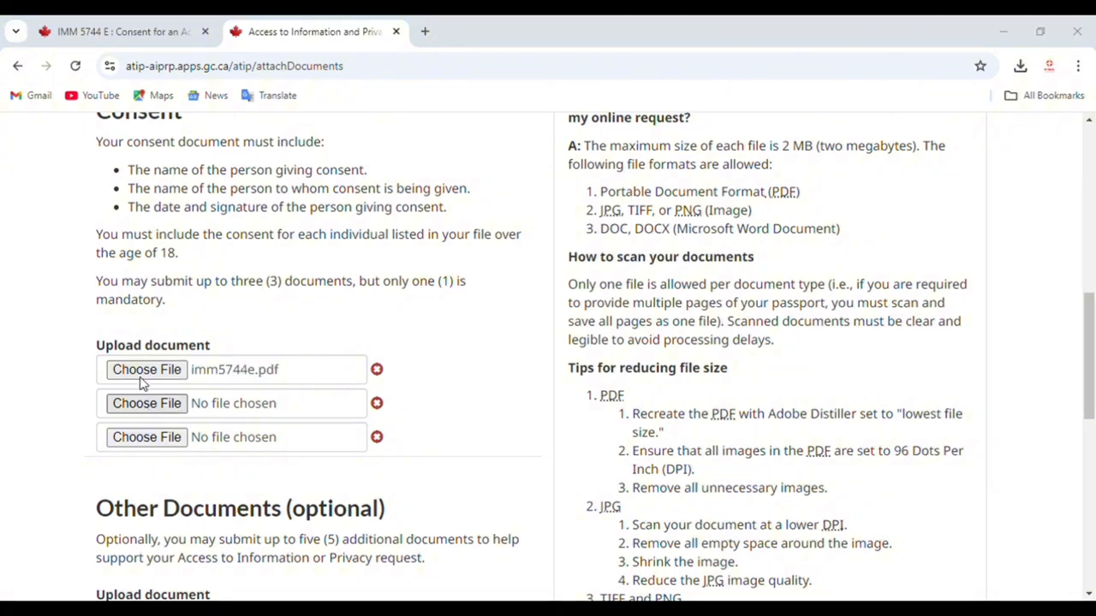
pyautogui.doubleClick(404, 386)
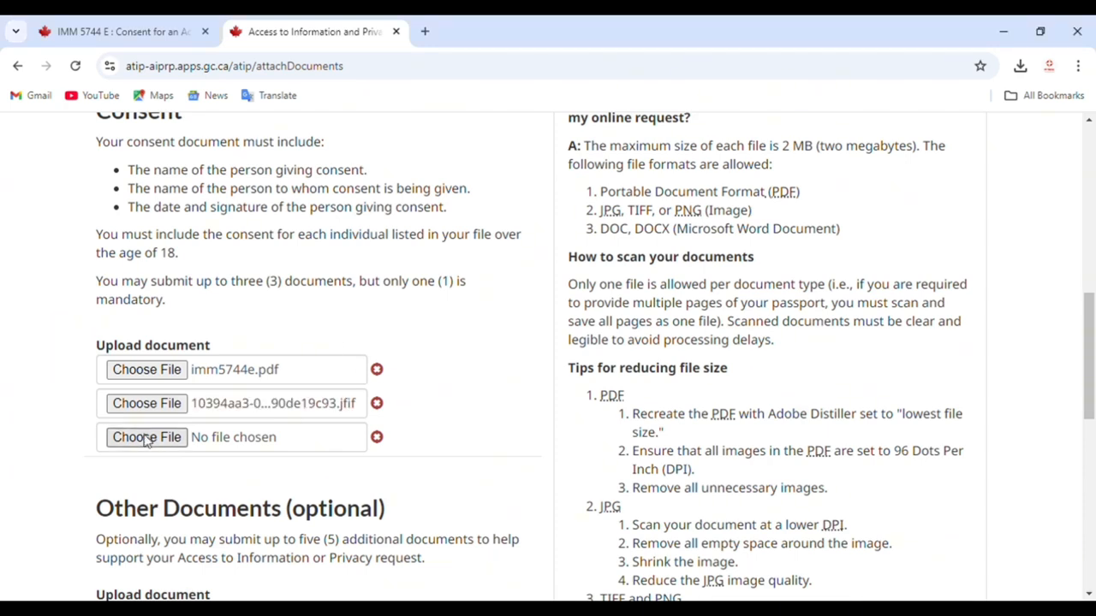
# Step: Pick the PNG banner for the third slot and clear the first slot by cancelling its file dialog
pyautogui.click(147, 439)
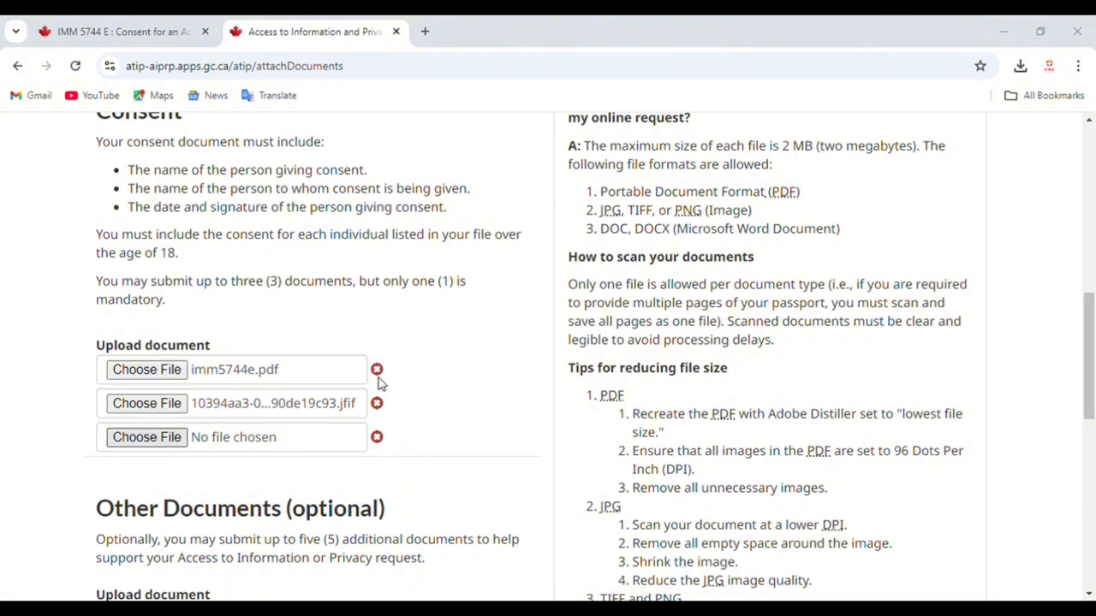
pyautogui.scroll(-3, 410, 431)
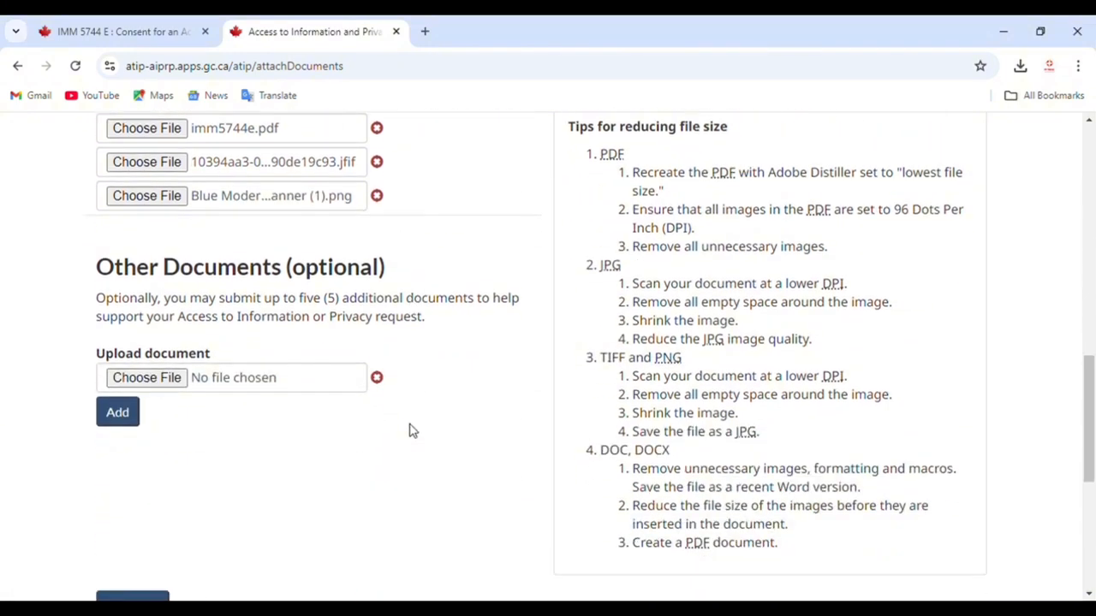
pyautogui.scroll(-4, 409, 430)
pyautogui.scroll(5, 362, 403)
pyautogui.scroll(2, 413, 359)
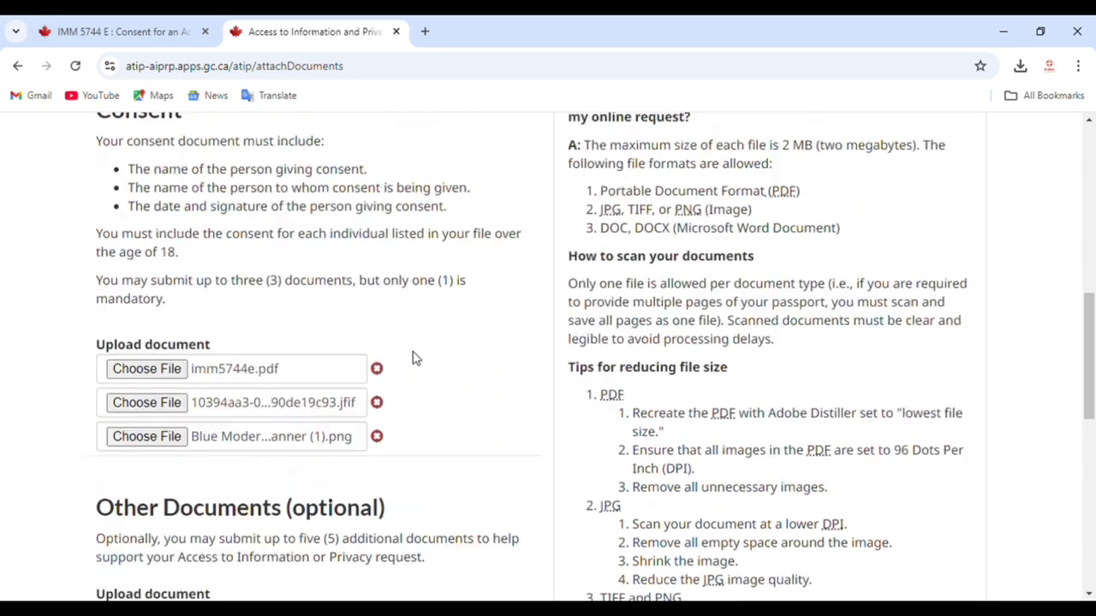
pyautogui.scroll(1, 413, 358)
pyautogui.click(211, 450)
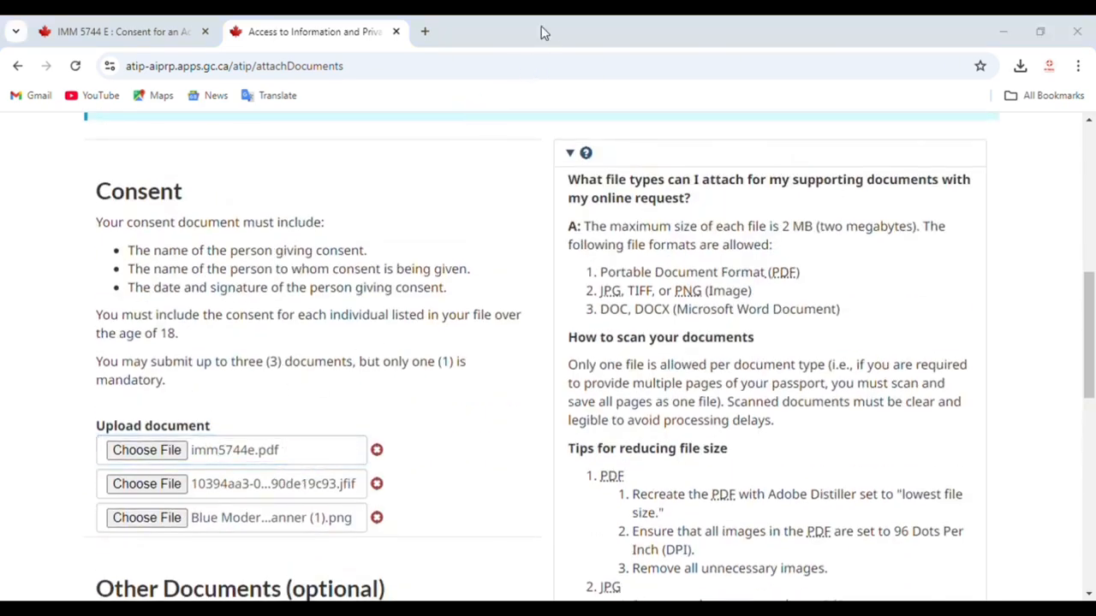
pyautogui.press('Escape')
pyautogui.scroll(-3, 485, 403)
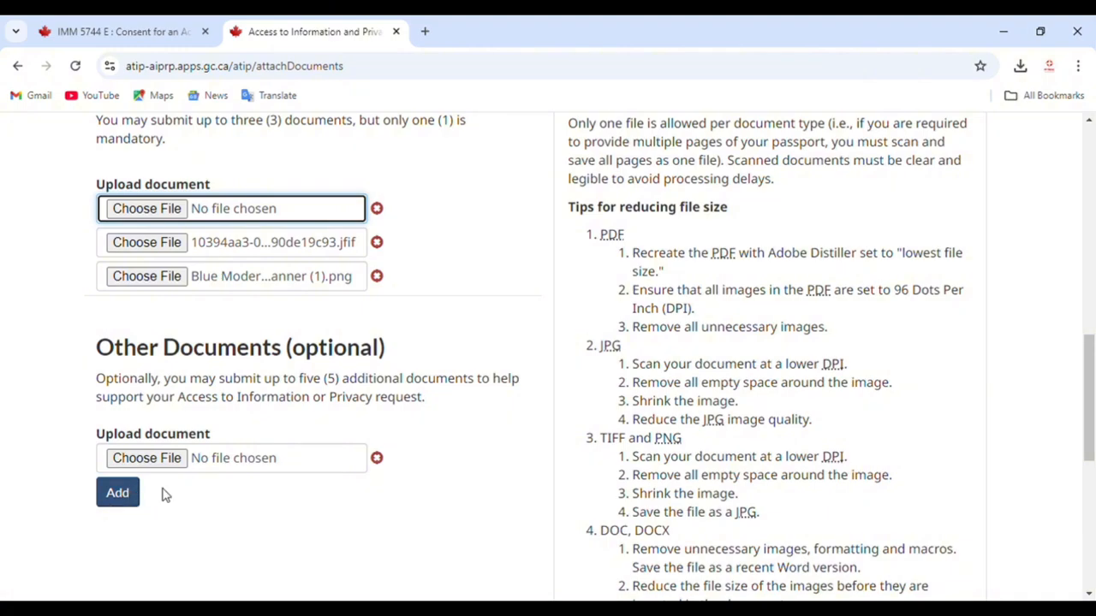
pyautogui.scroll(-3, 165, 495)
# Step: Submit the attachments, review the summary, tick I'm not a robot and the certify box, and continue
pyautogui.click(148, 456)
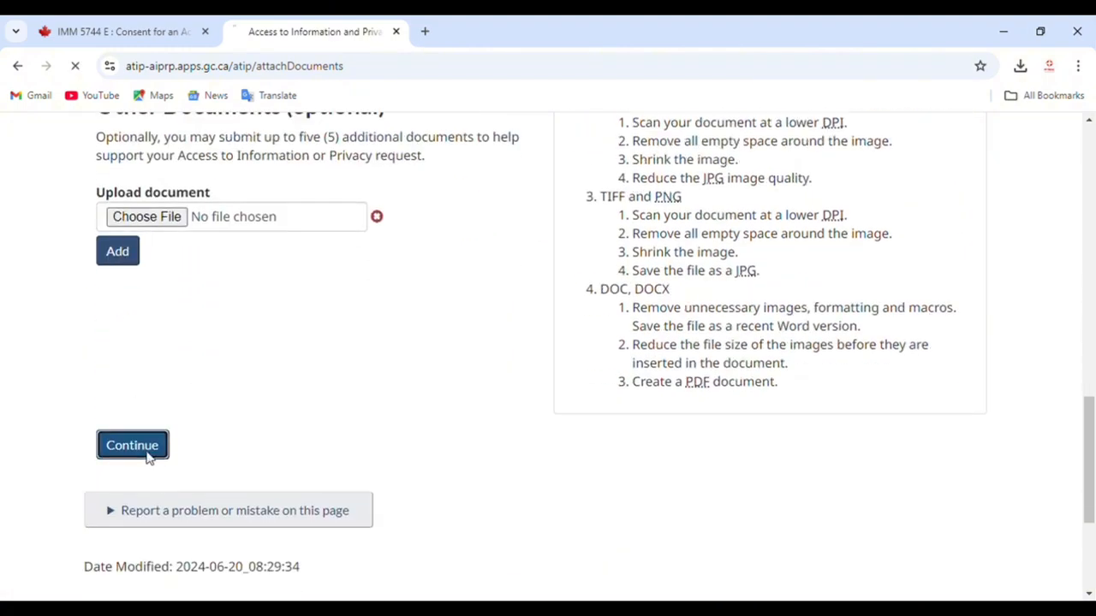
pyautogui.scroll(4, 500, 374)
pyautogui.scroll(10, 502, 375)
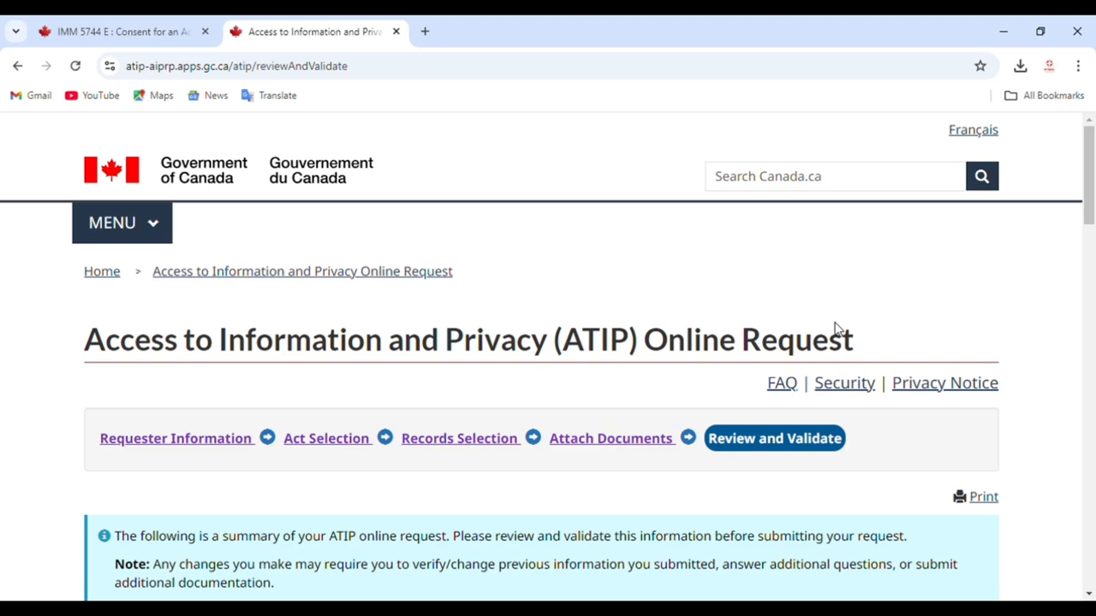
pyautogui.scroll(-15, 835, 328)
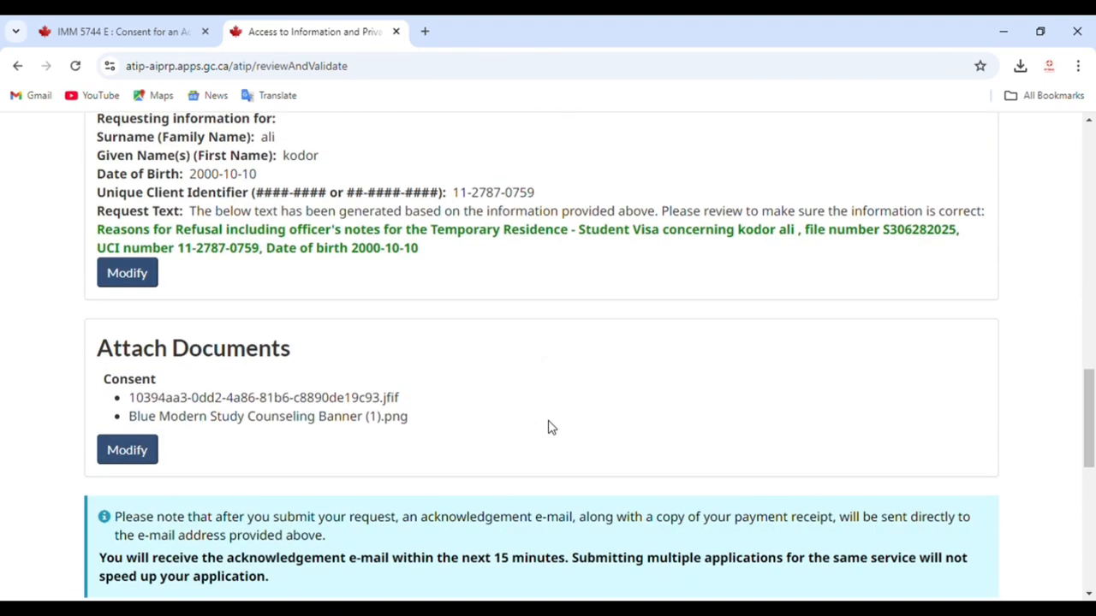
pyautogui.scroll(-5, 550, 427)
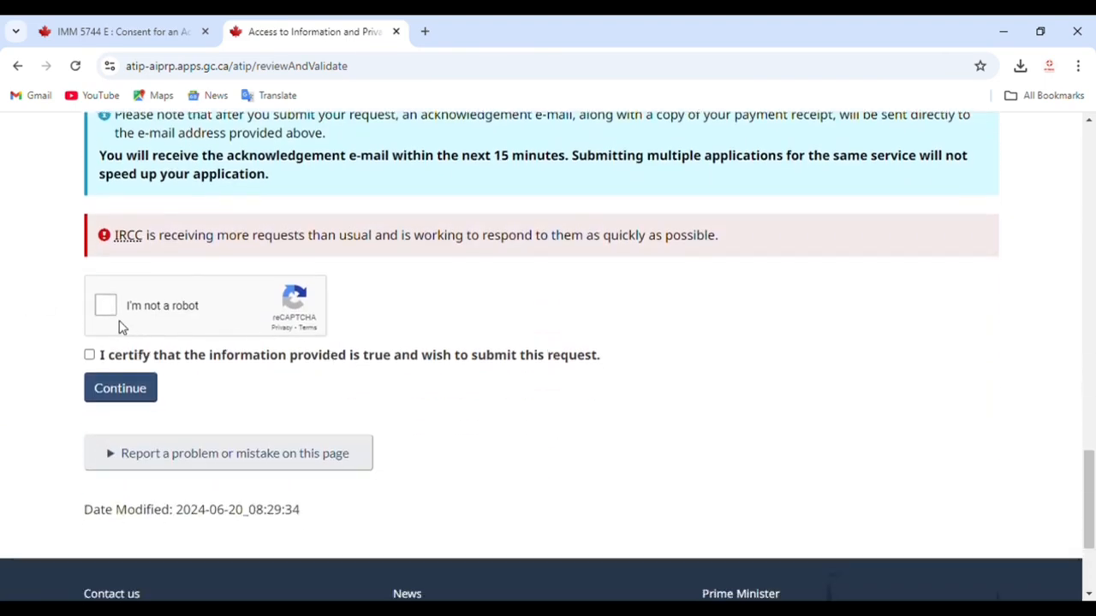
pyautogui.click(105, 305)
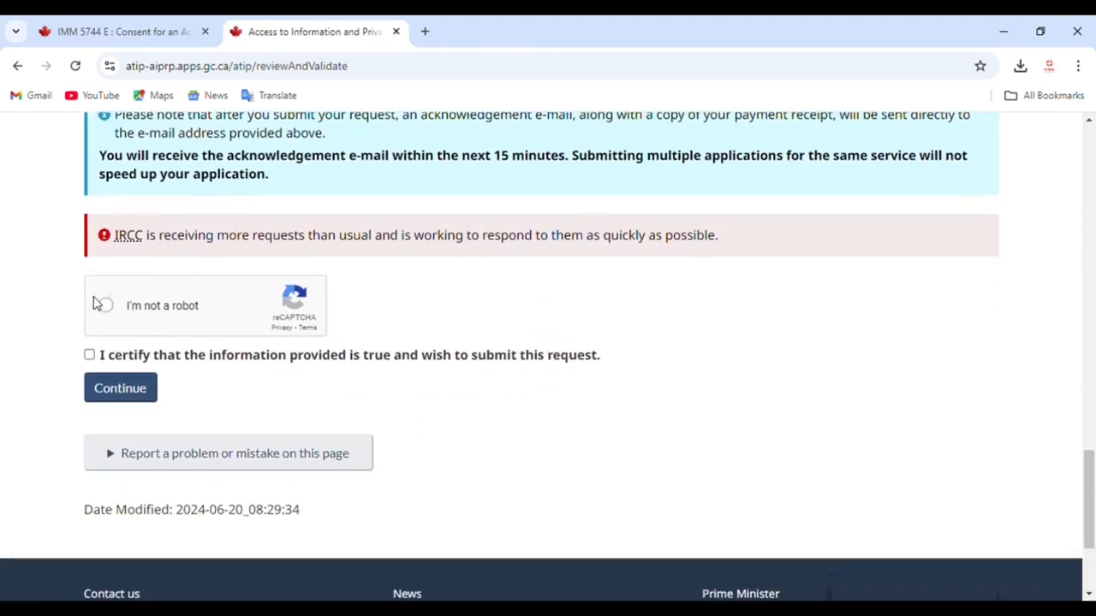
pyautogui.click(91, 355)
pyautogui.click(120, 388)
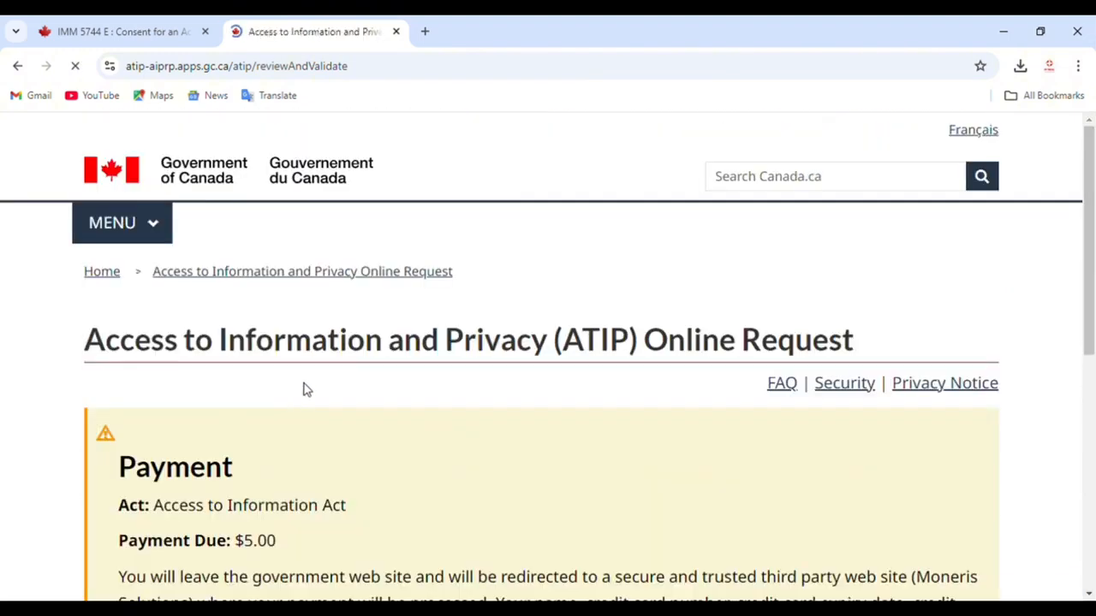
# Step: Review the $5.00 Access to Information Act fee and proceed to the Moneris secure checkout
pyautogui.scroll(-3, 306, 390)
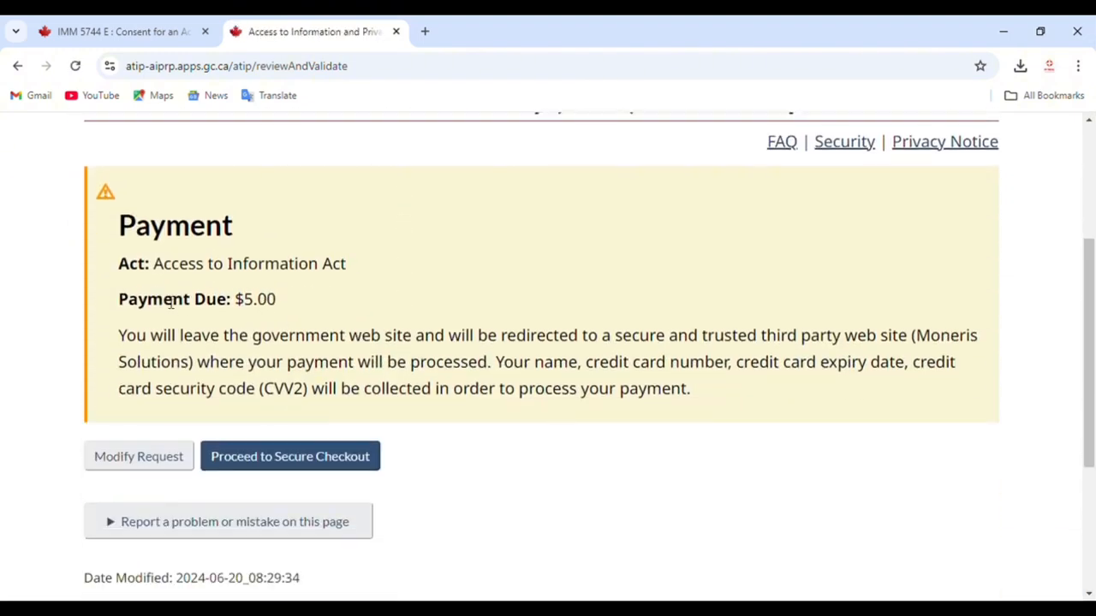
pyautogui.moveTo(111, 236); pyautogui.dragTo(415, 363)
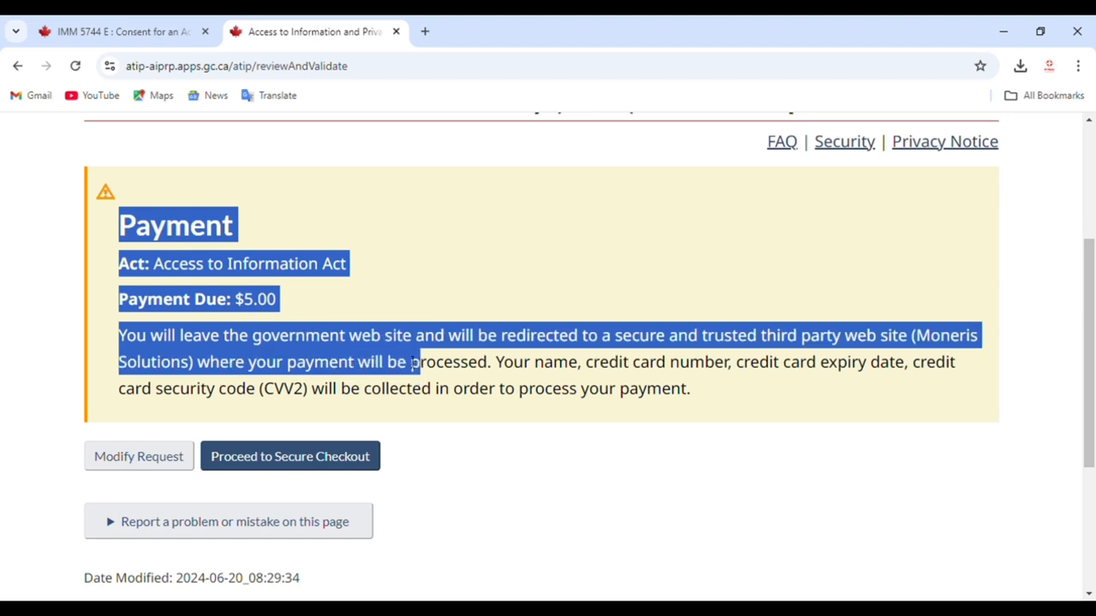
pyautogui.click(402, 318)
pyautogui.moveTo(228, 302); pyautogui.dragTo(289, 311)
pyautogui.click(289, 311)
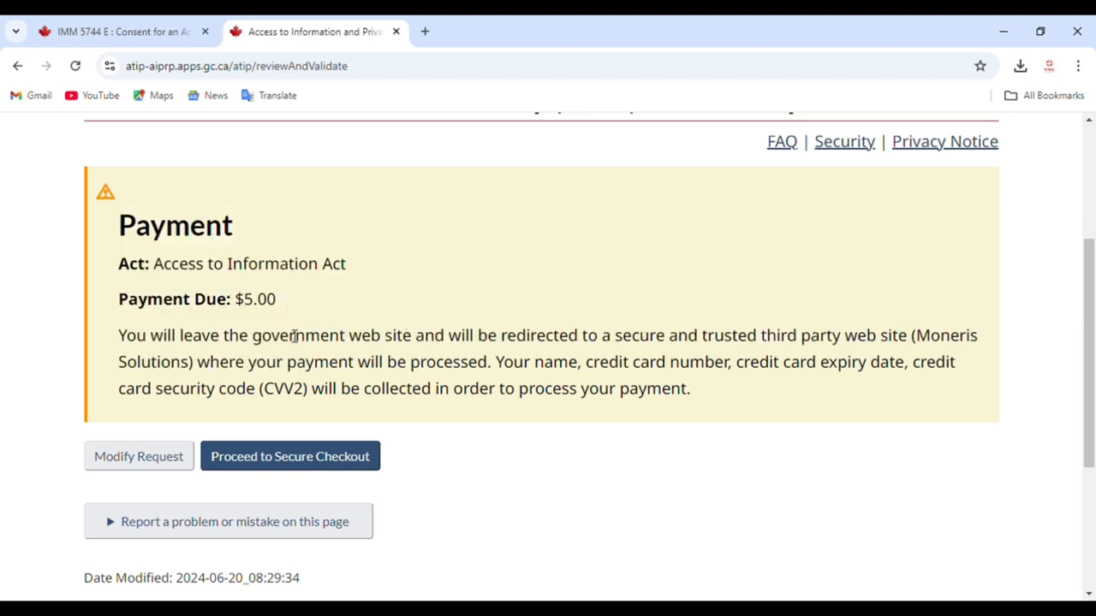
pyautogui.click(321, 458)
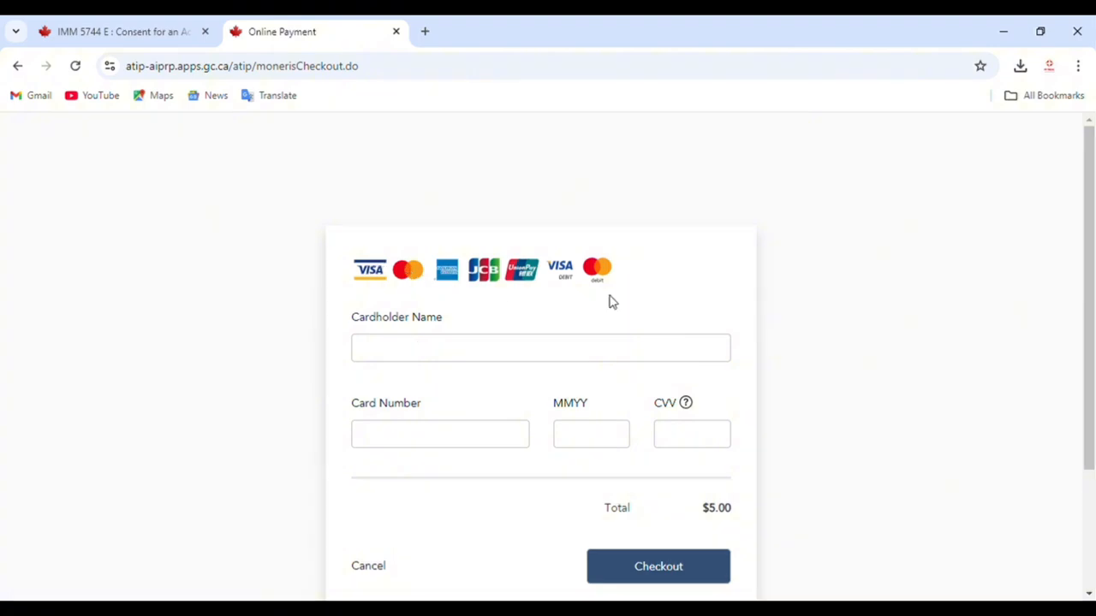
# Step: Check the card form fields and enter the cardholder name
pyautogui.click(459, 345)
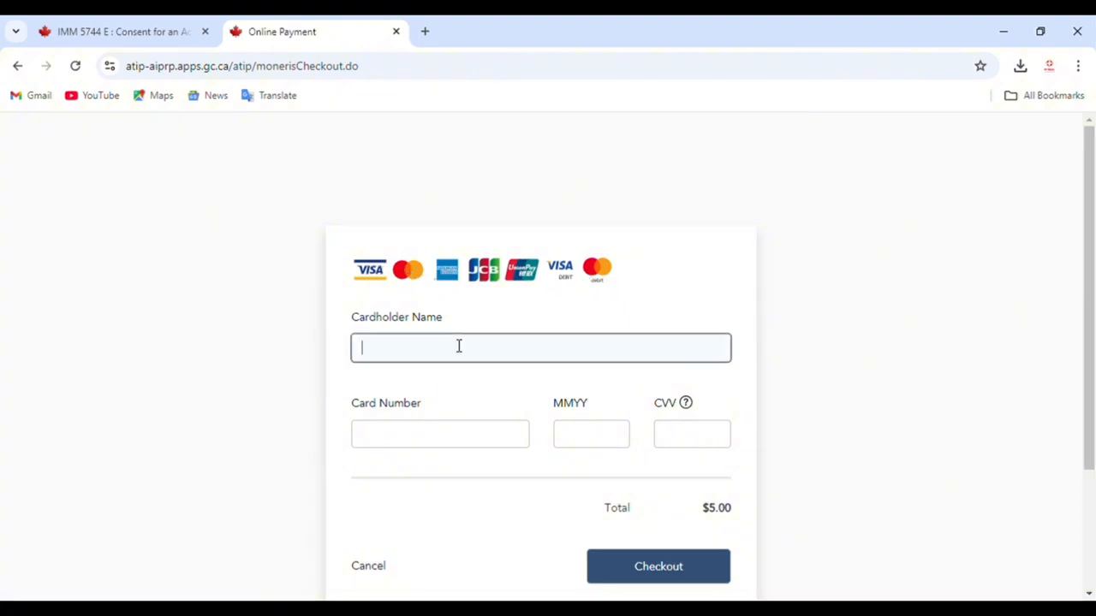
pyautogui.click(433, 435)
pyautogui.click(597, 443)
pyautogui.click(763, 464)
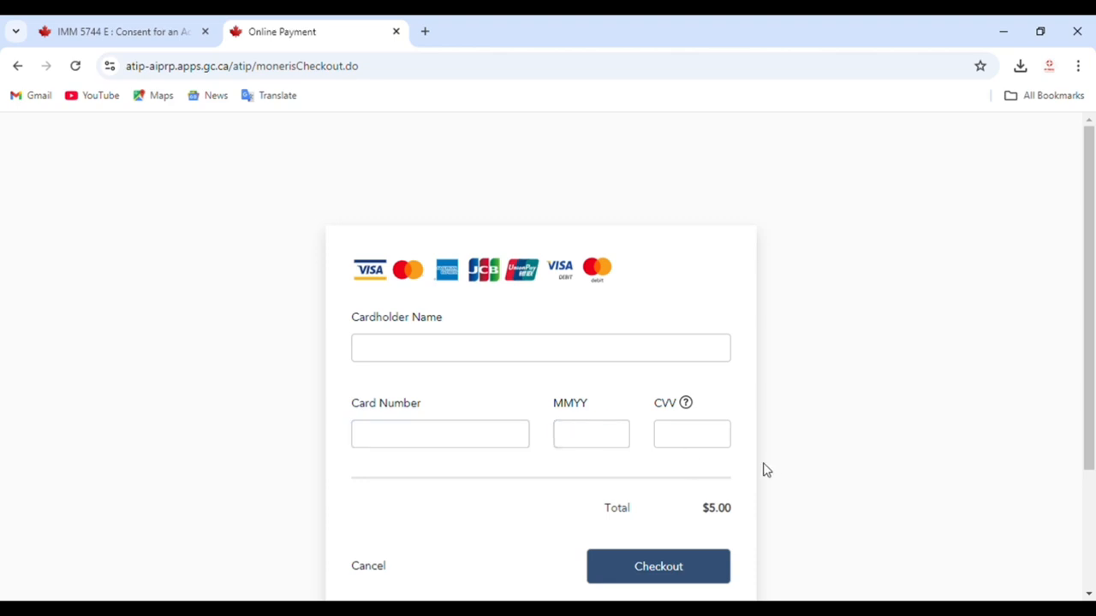
pyautogui.click(728, 446)
pyautogui.click(545, 361)
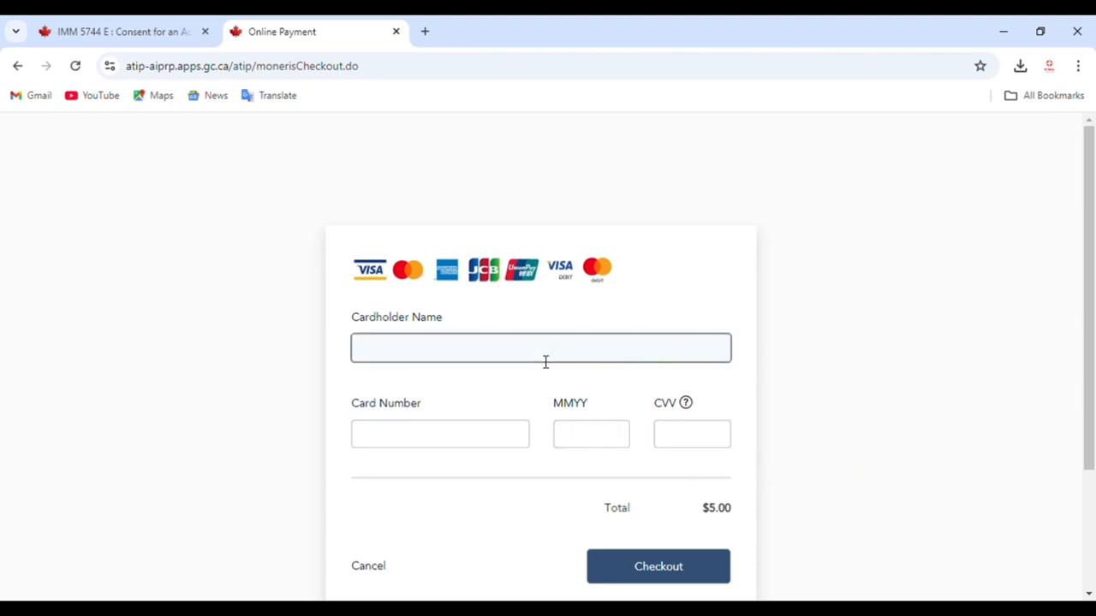
pyautogui.write('asif')
# Step: Enter the card number, expiry date and CVV, then submit the $5.00 payment
pyautogui.click(407, 442)
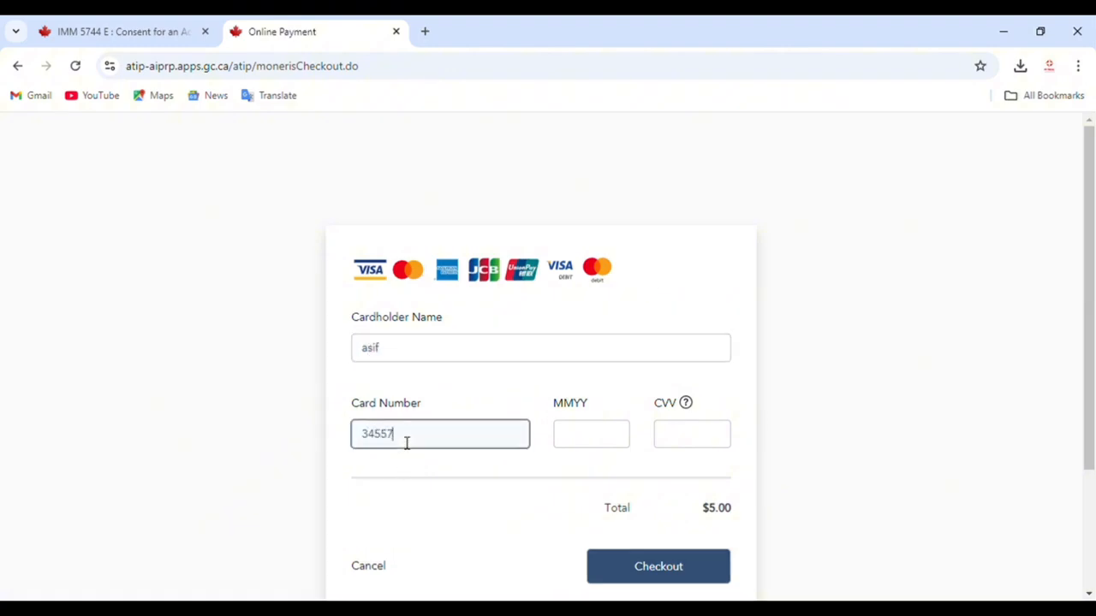
pyautogui.click(604, 450)
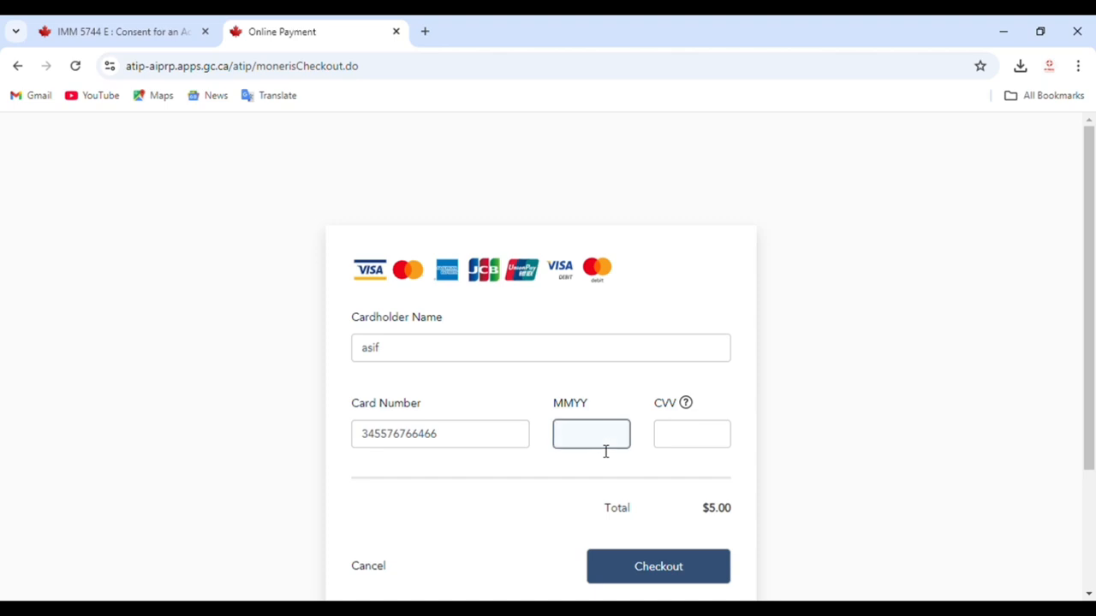
pyautogui.click(695, 431)
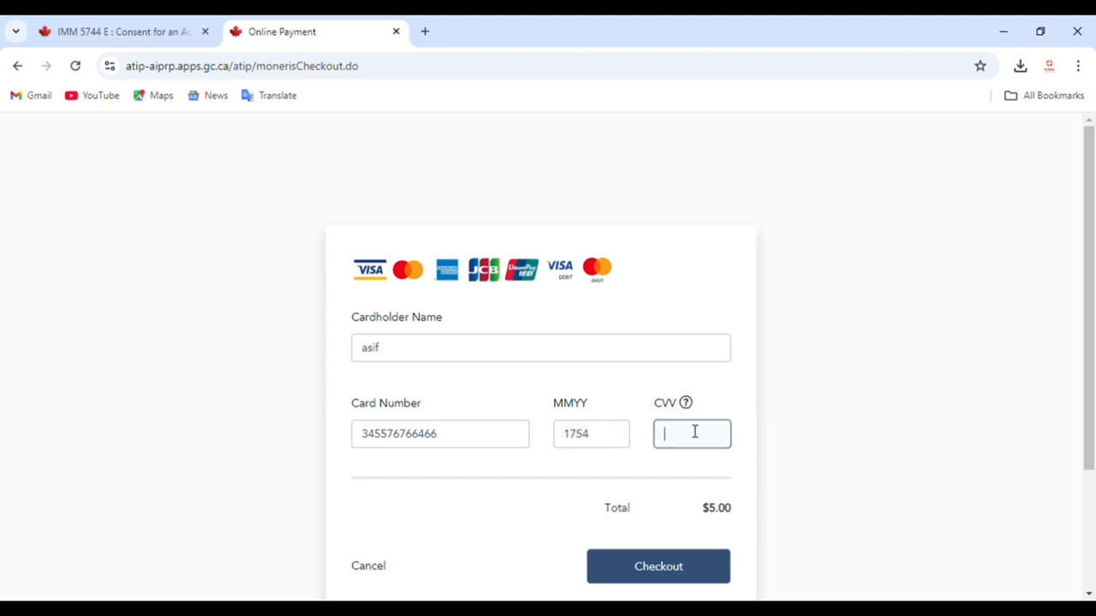
pyautogui.click(684, 558)
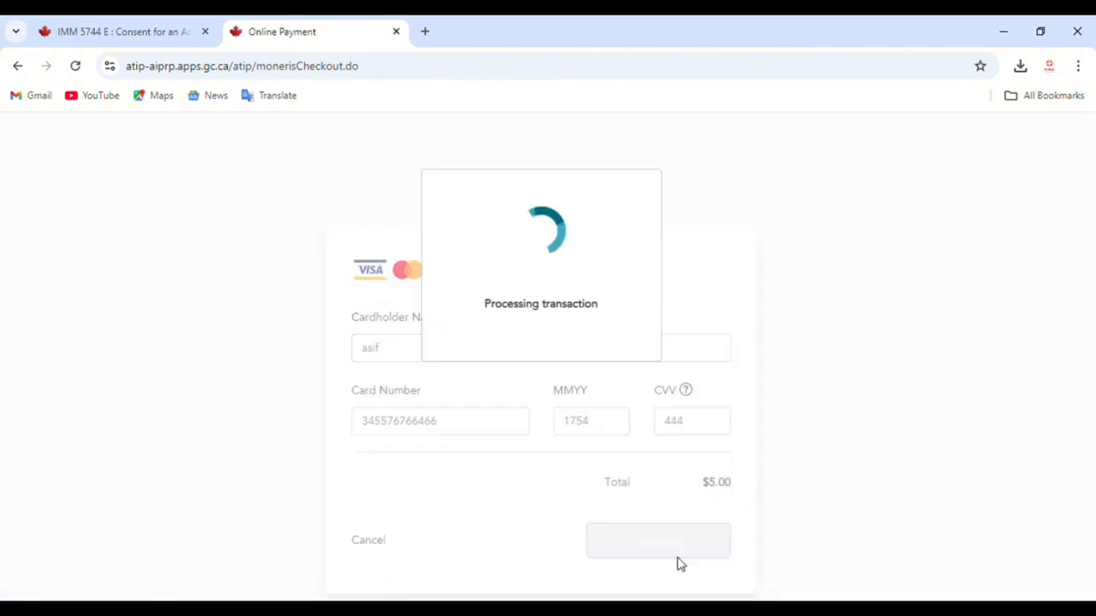